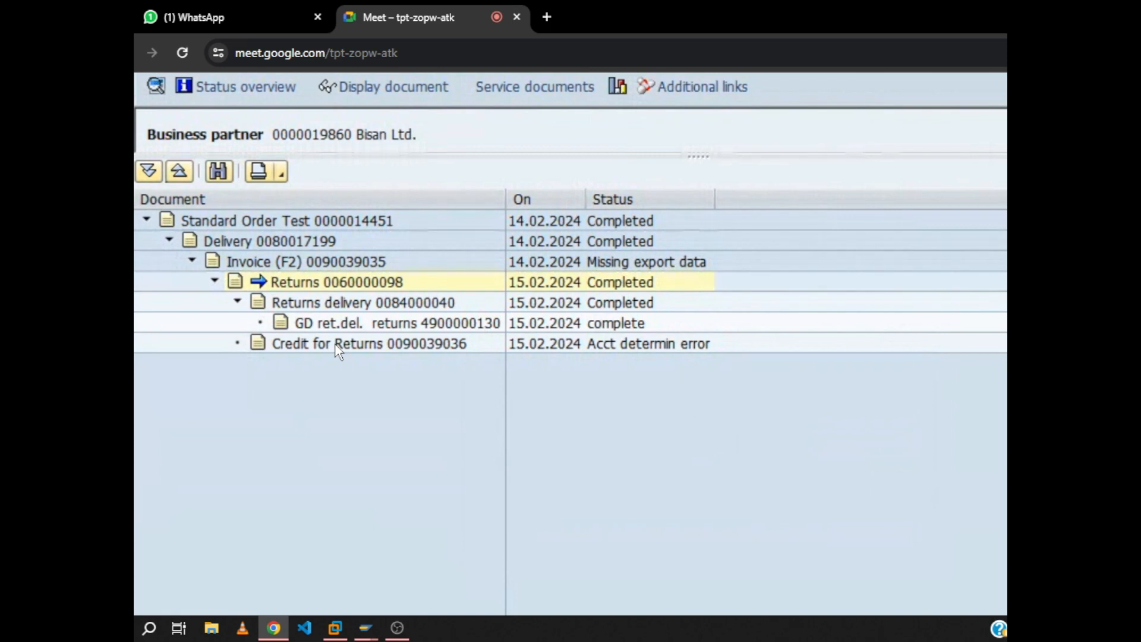
# Open a blank Notepad window and place it beside the shared SAP document flow
pyautogui.scroll(-5, 336, 345)
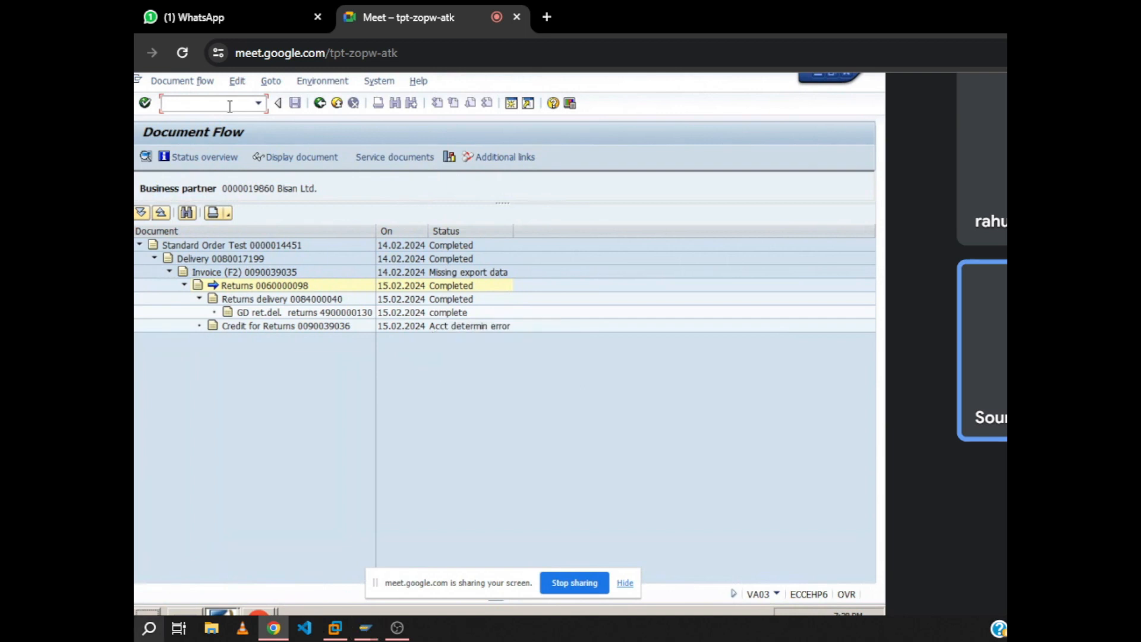
pyautogui.click(119, 628)
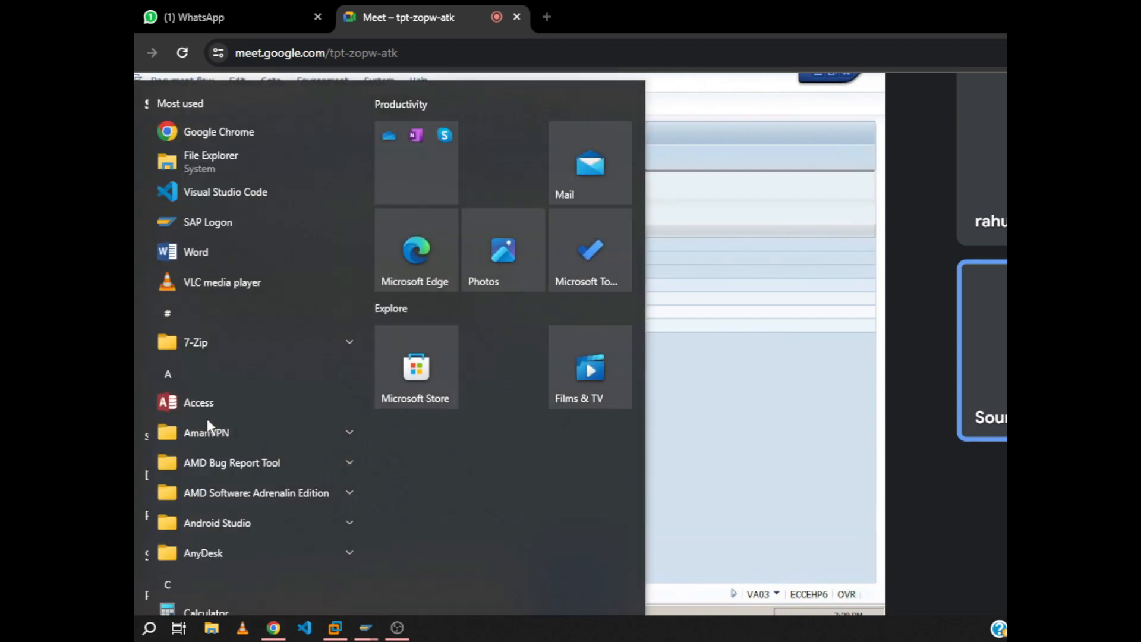
pyautogui.press('super+r')
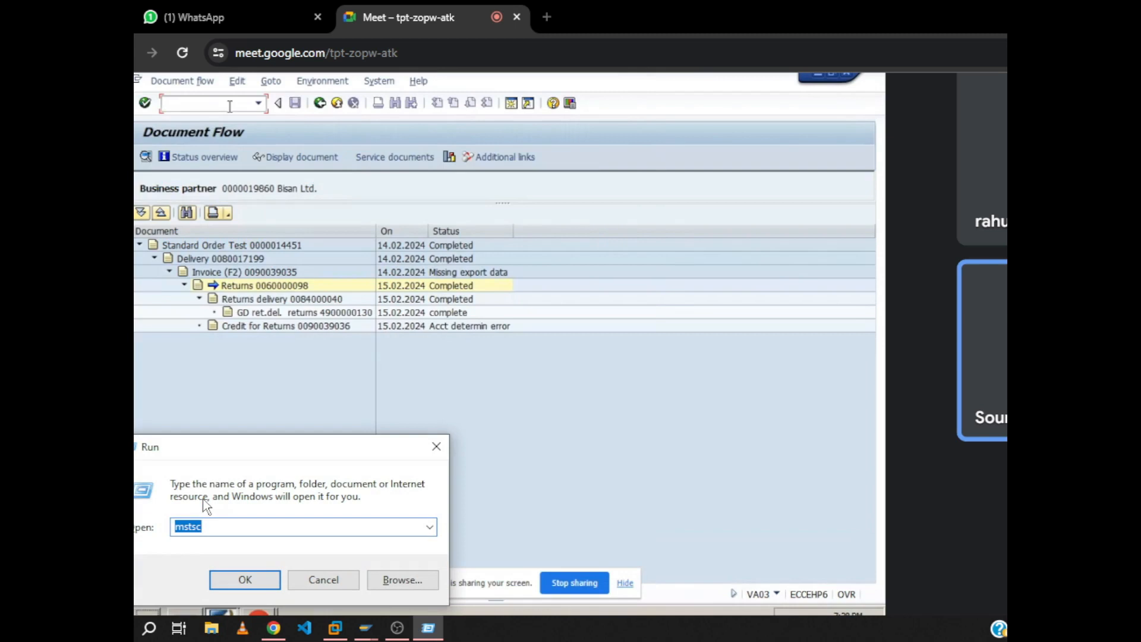
pyautogui.write('n')
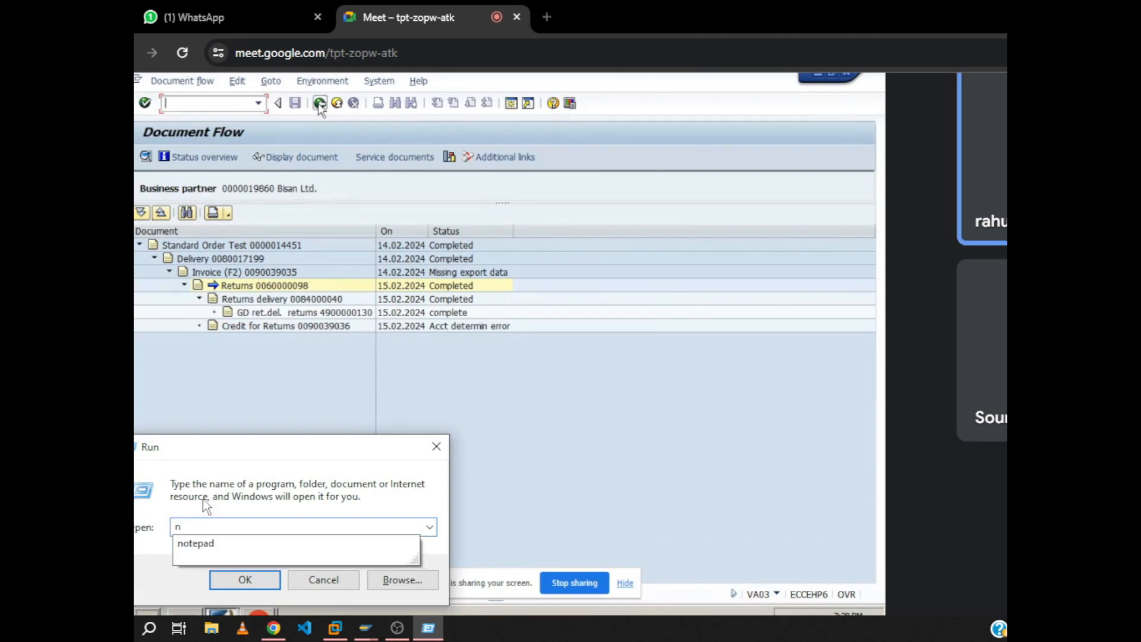
pyautogui.press('Down')
pyautogui.press('Return')
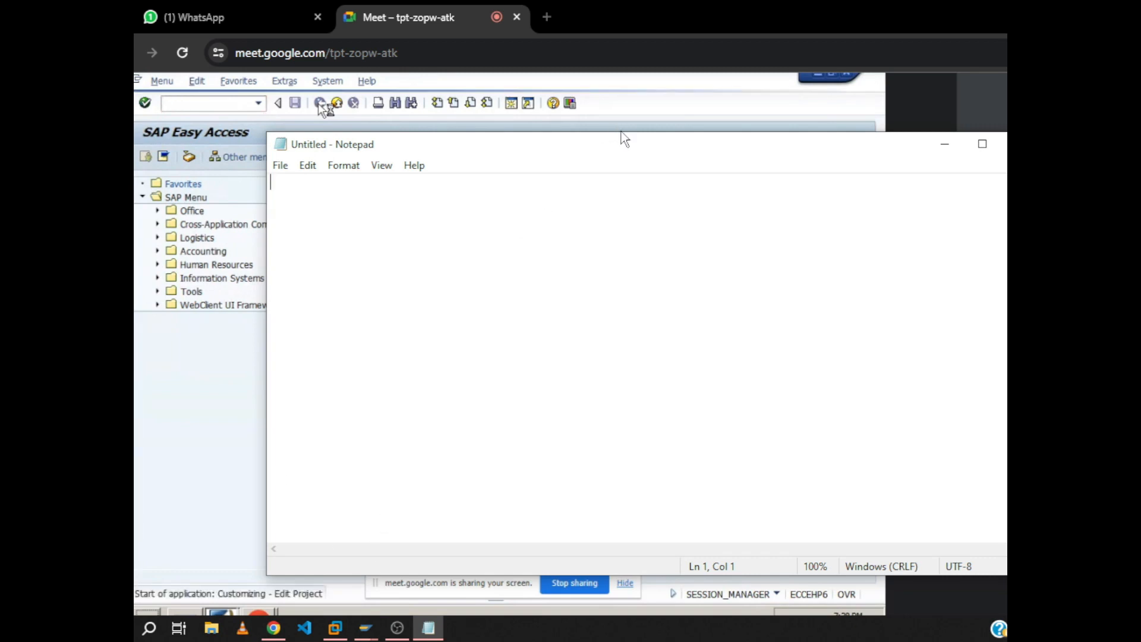
pyautogui.moveTo(622, 146); pyautogui.dragTo(1088, 88)
# Open the SAP Reference IMG and begin the Notepad path note with "SPRO -- LIGISTIC EXECUTION"
pyautogui.click(216, 159)
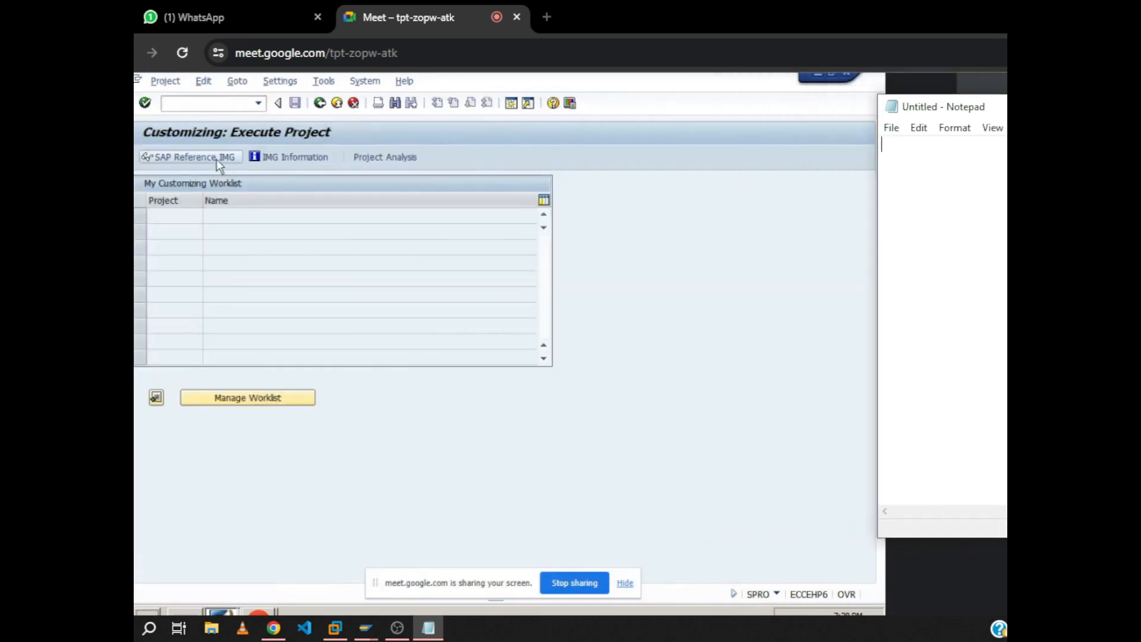
pyautogui.write('SPRIO')
pyautogui.press('BackSpace')
pyautogui.press('BackSpace')
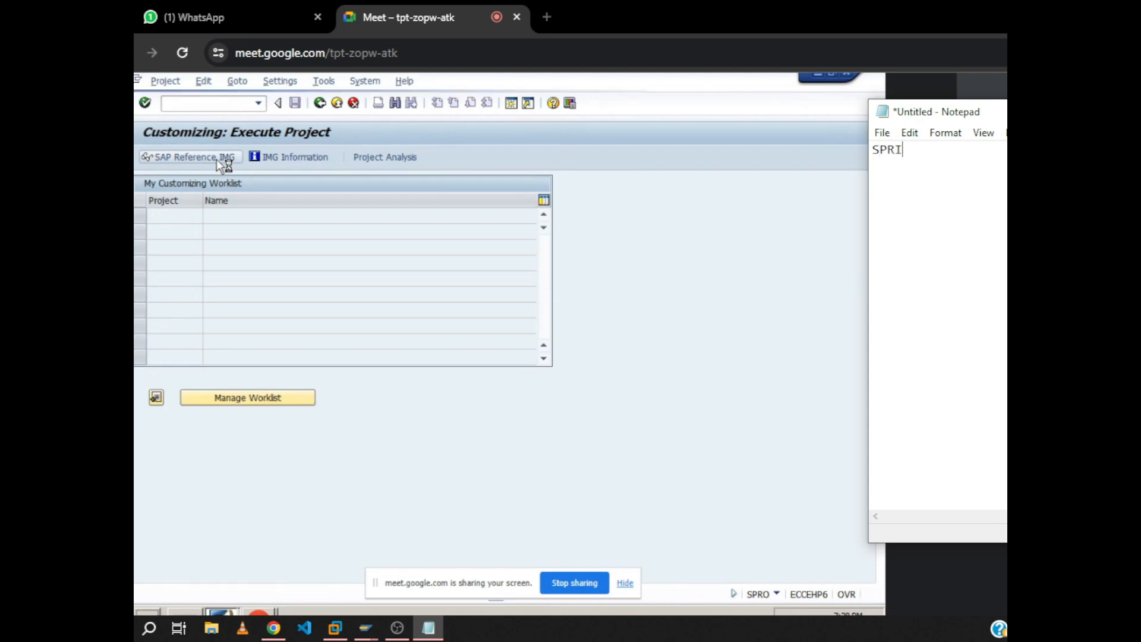
pyautogui.write('O')
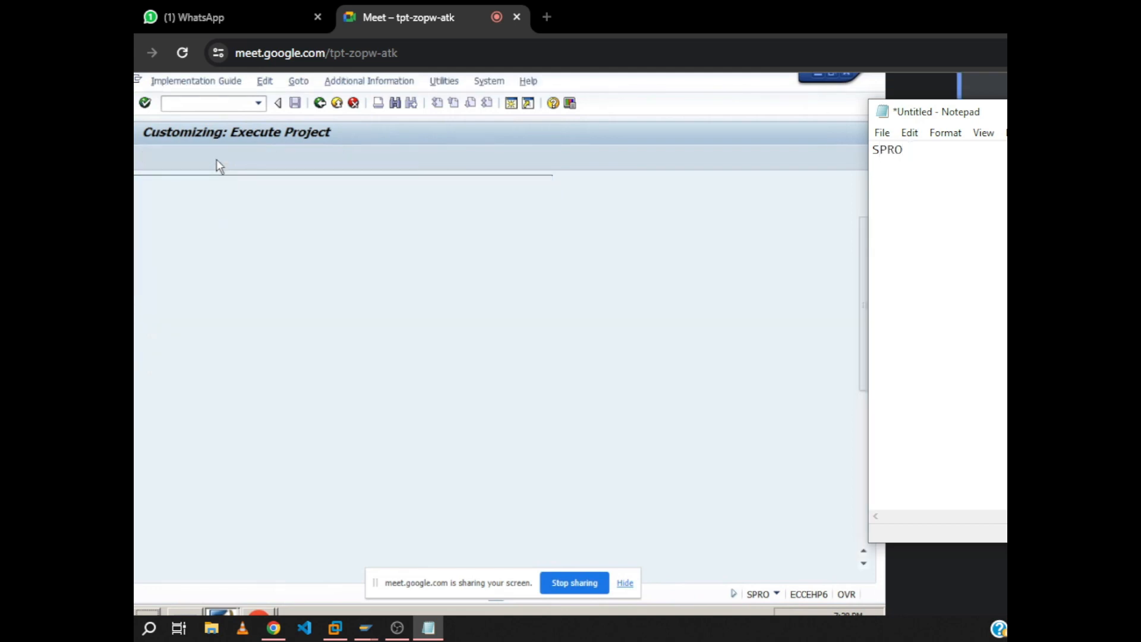
pyautogui.write(' -- LI')
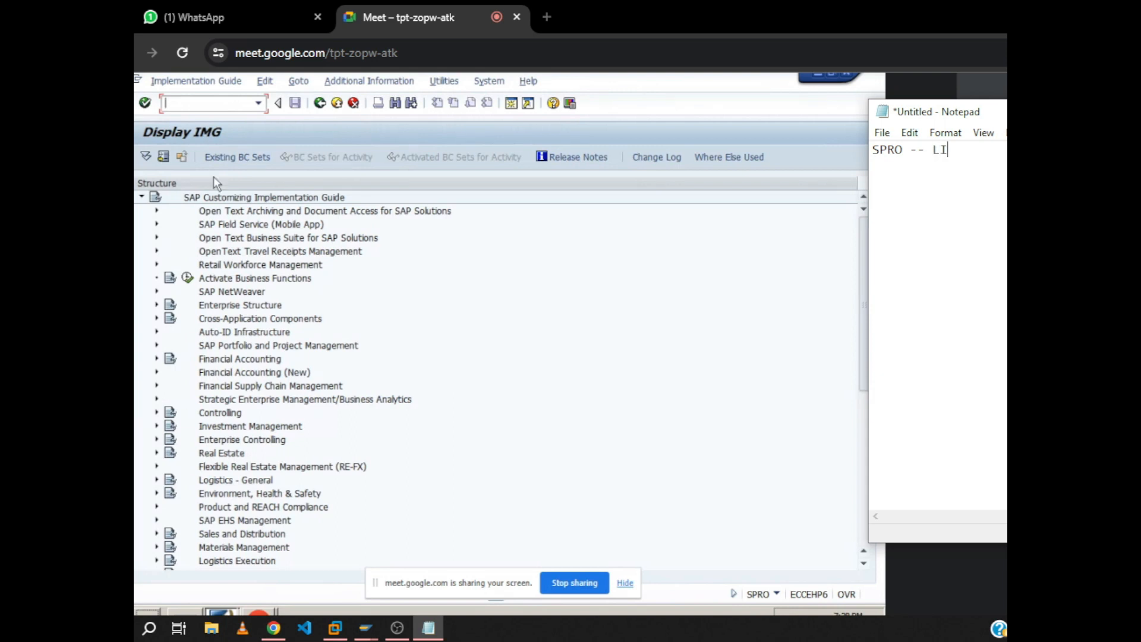
pyautogui.write('GISTIC E')
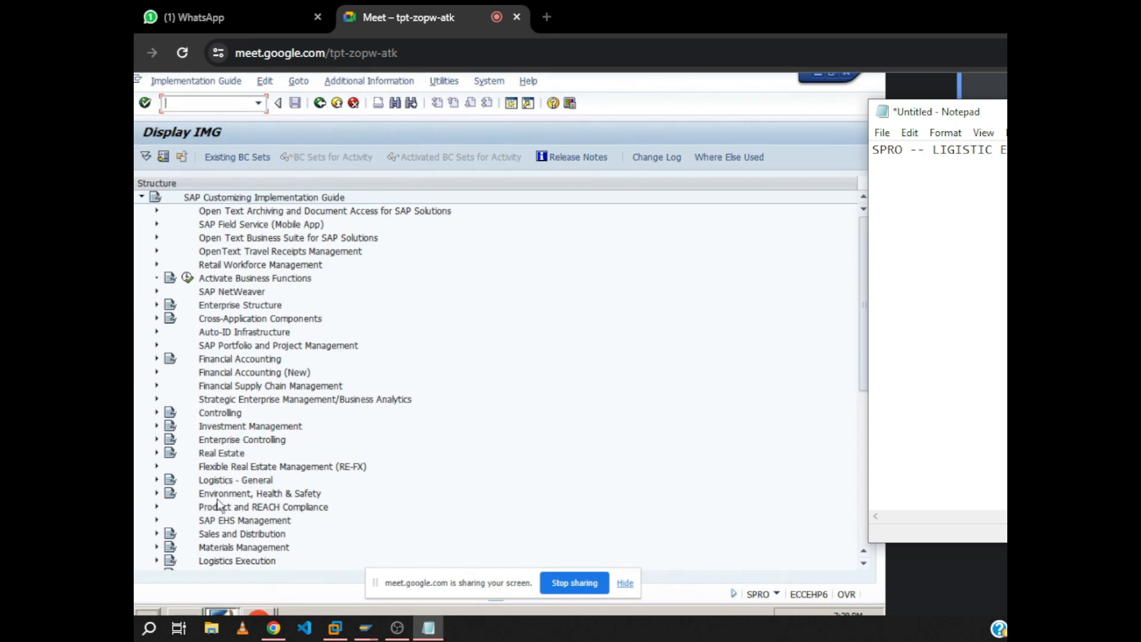
# Expand Logistics Execution, Shipping and Deliveries in the IMG structure and open Define Delivery Types
pyautogui.click(157, 561)
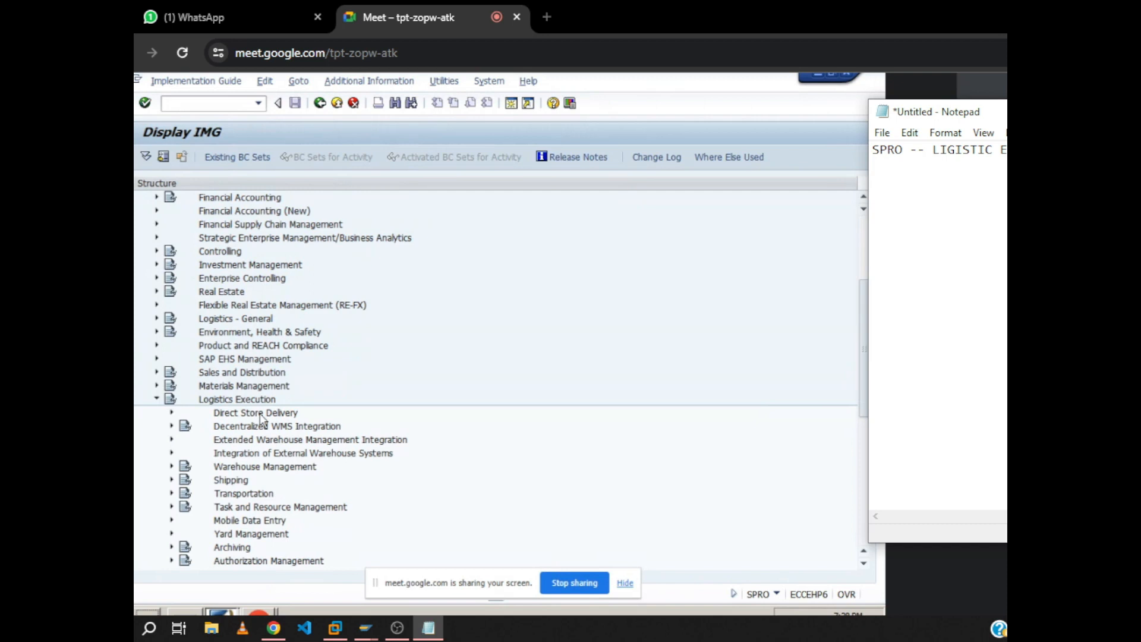
pyautogui.click(172, 481)
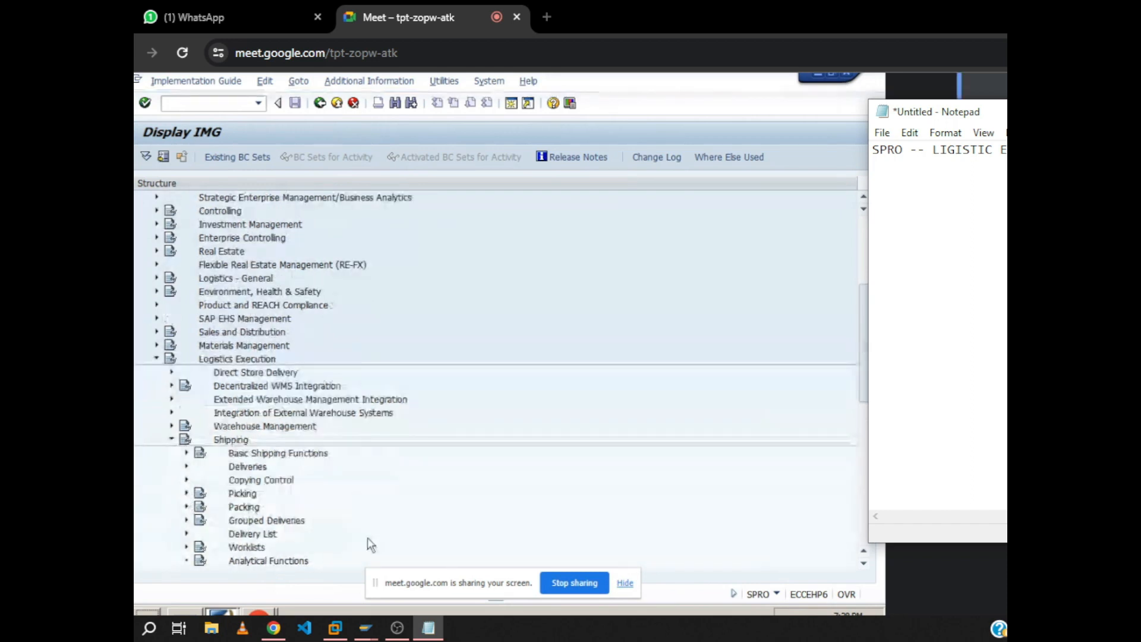
pyautogui.click(864, 564)
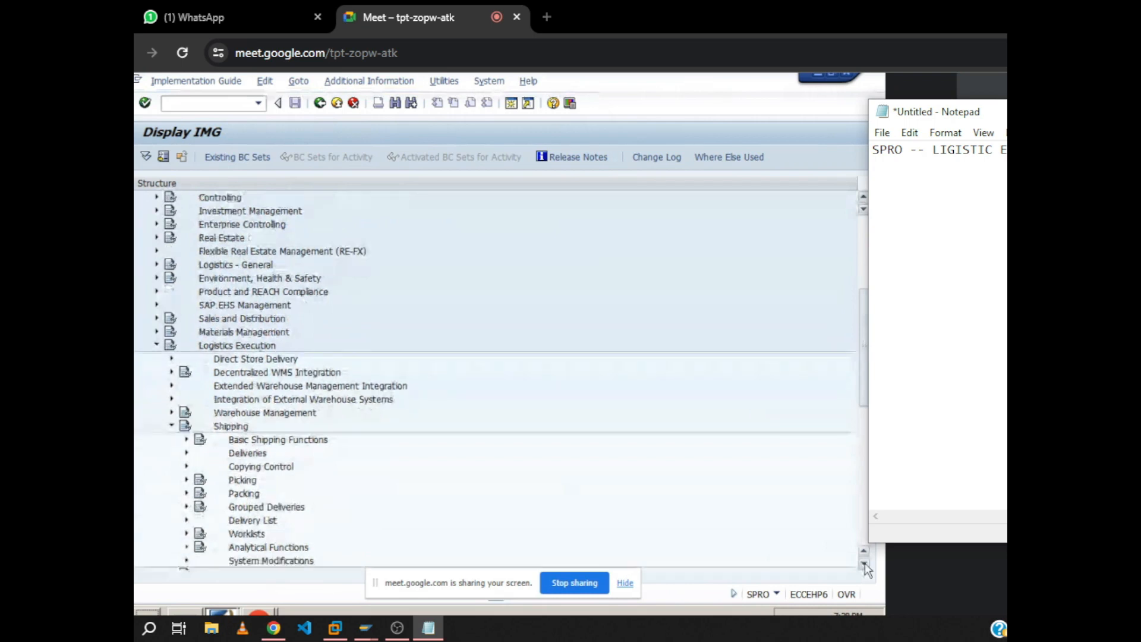
pyautogui.click(865, 565)
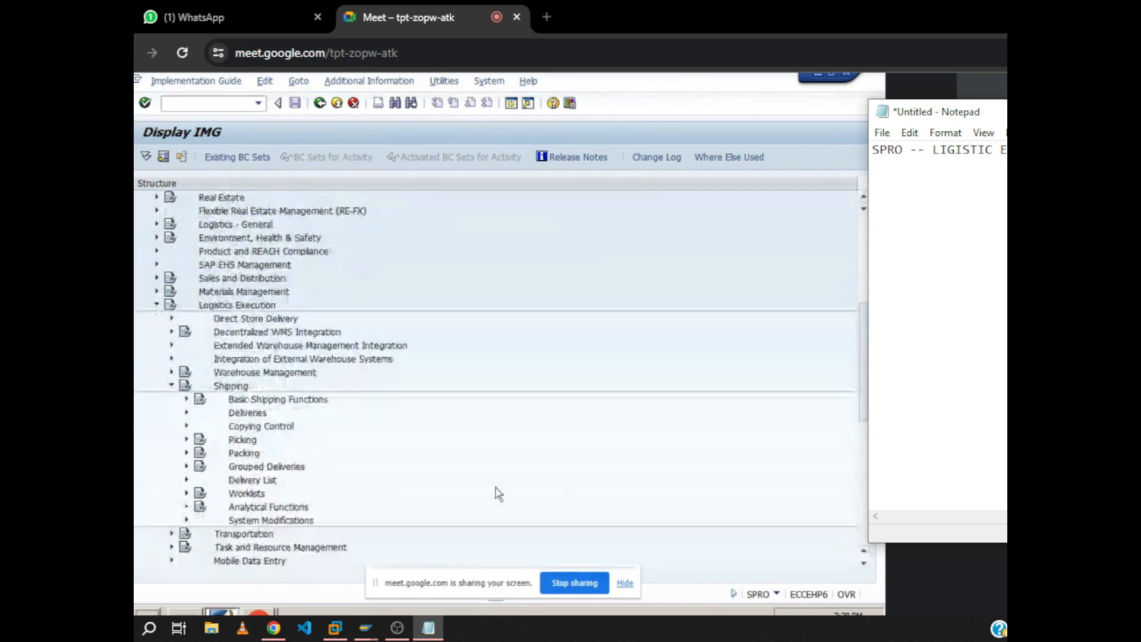
pyautogui.click(187, 414)
pyautogui.moveTo(1001, 112); pyautogui.dragTo(952, 112)
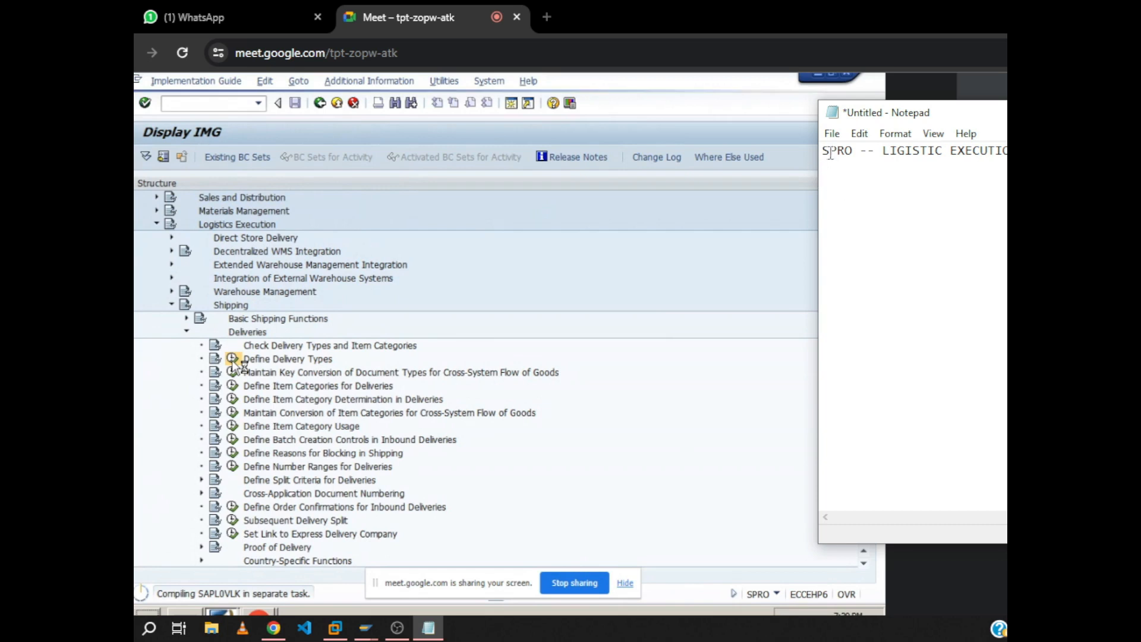
# Copy the complete path note from Notepad and send it to the "Chat group" conversation in WhatsApp
pyautogui.hotkey('ctrl', 'a')
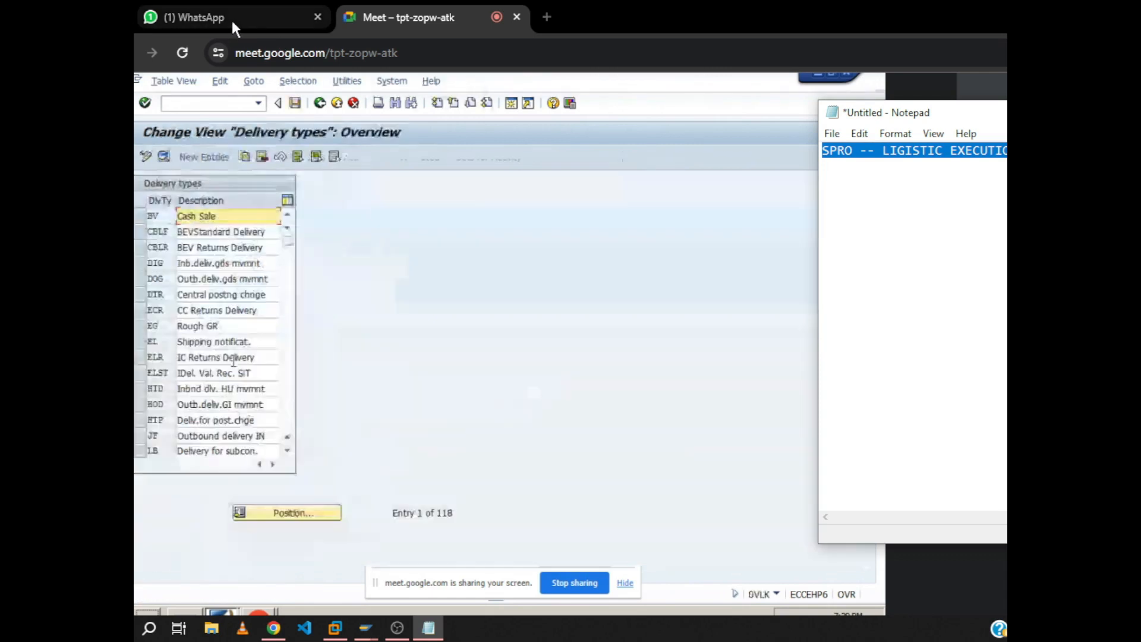
pyautogui.click(205, 8)
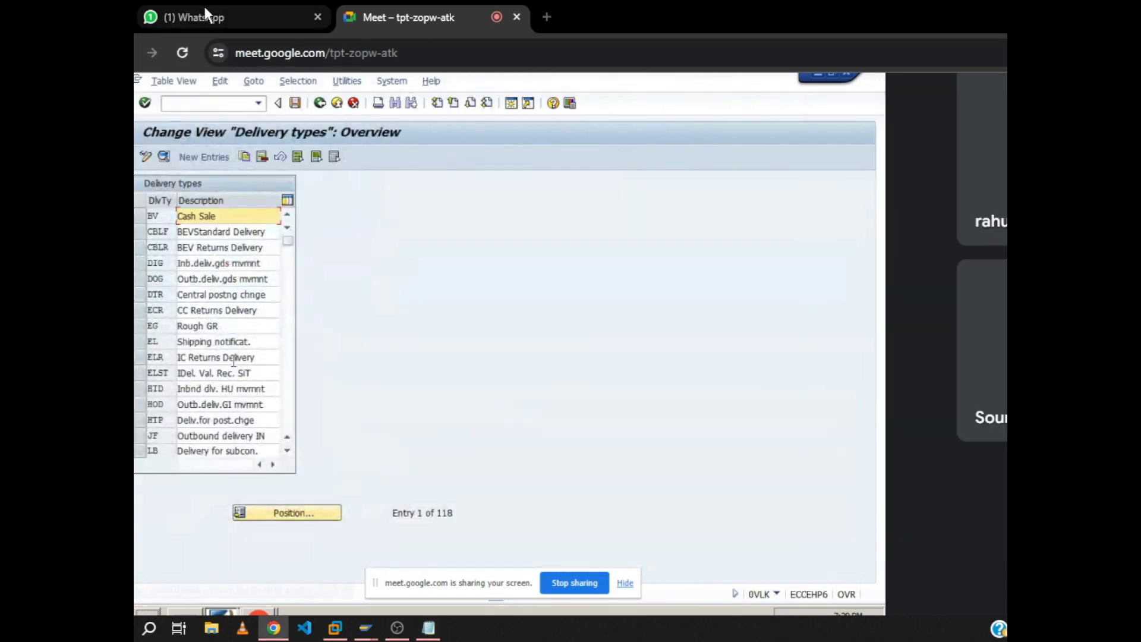
pyautogui.click(204, 8)
pyautogui.click(290, 146)
pyautogui.write('CHAT')
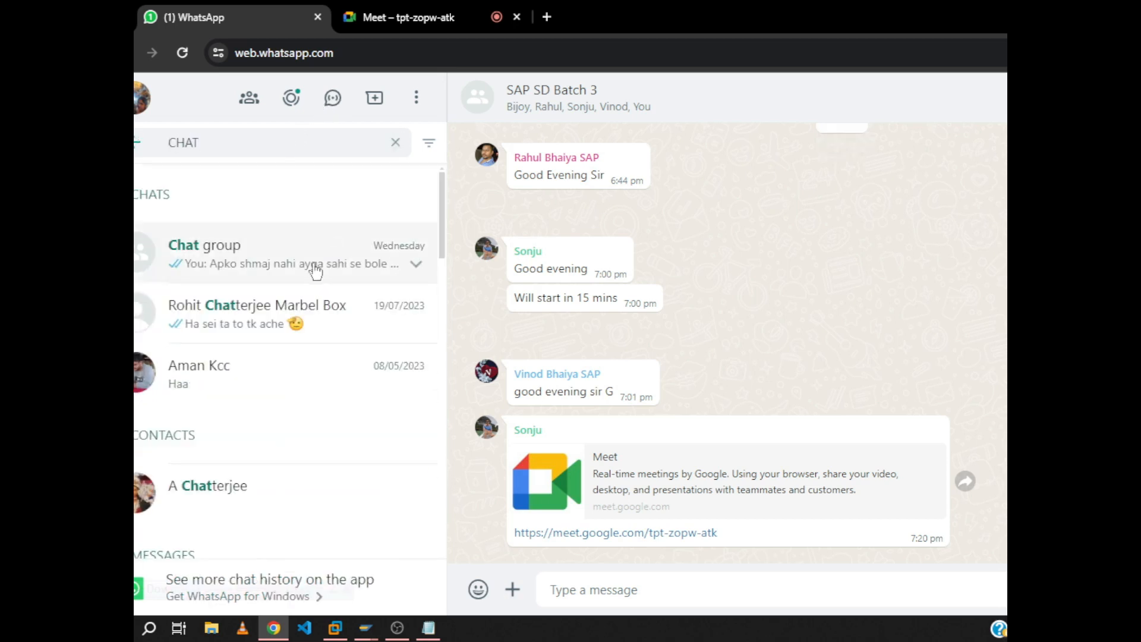
pyautogui.click(315, 268)
pyautogui.hotkey('ctrl', 'v')
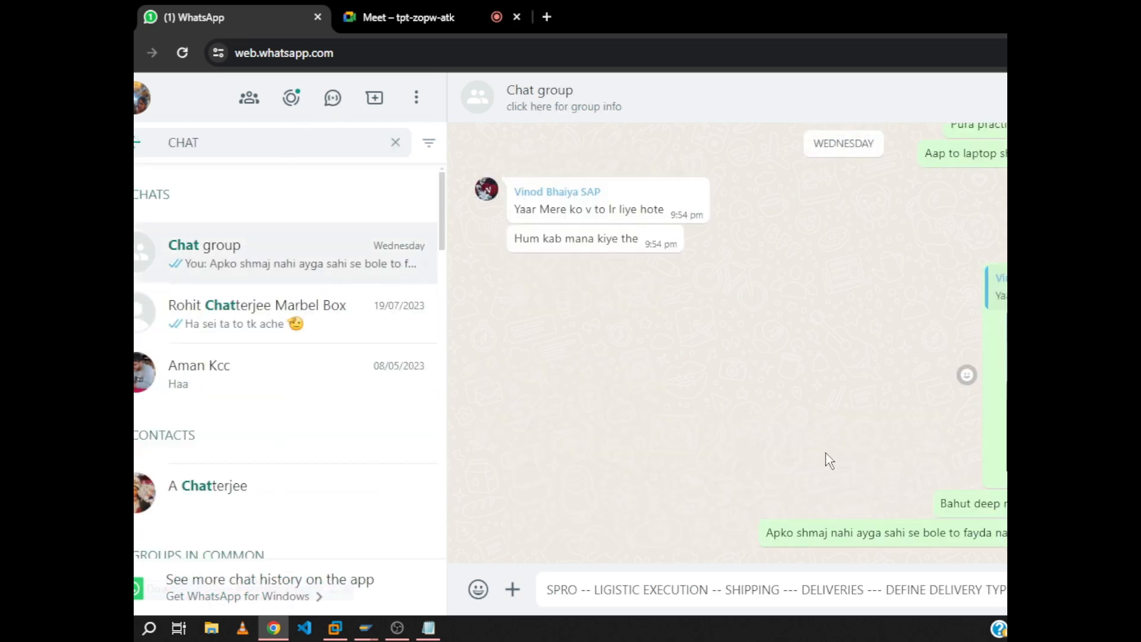
pyautogui.press('Return')
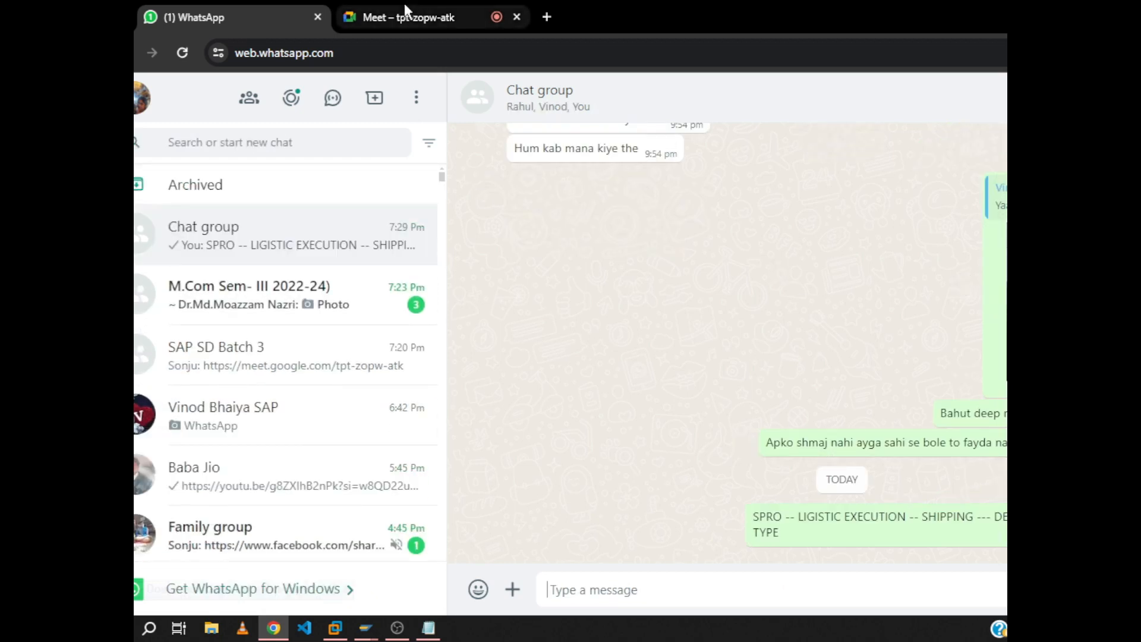
# Check the transaction code on the shared SAP screen and edit the sent WhatsApp message to append "TCODE - OVLK"
pyautogui.click(410, 17)
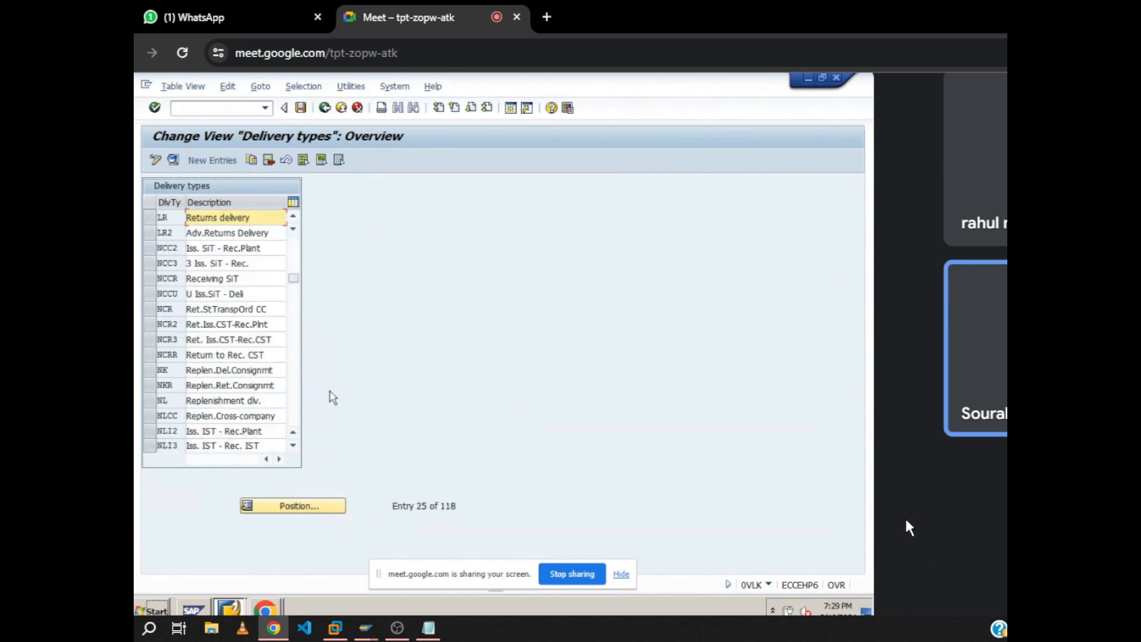
pyautogui.click(198, 7)
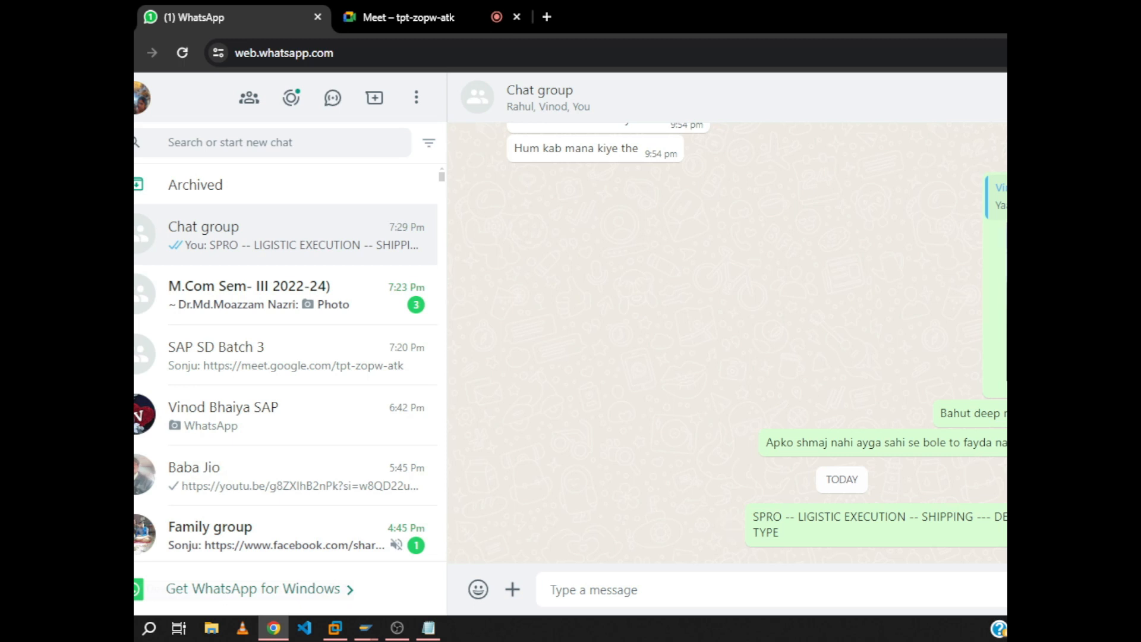
pyautogui.press('Up')
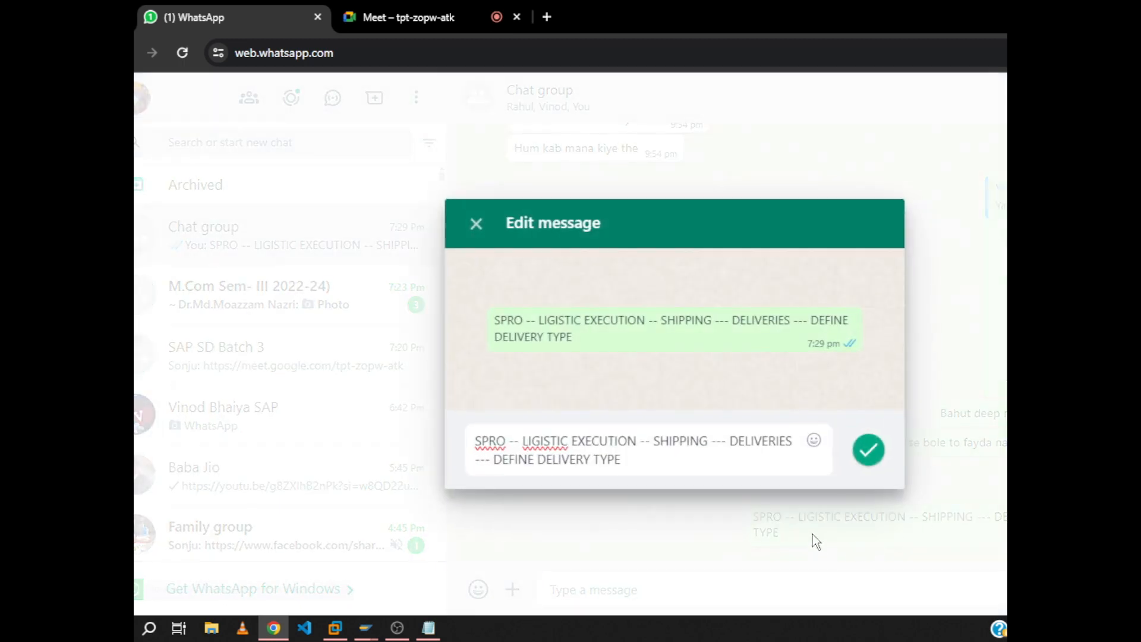
pyautogui.write('TCODE - OVLK')
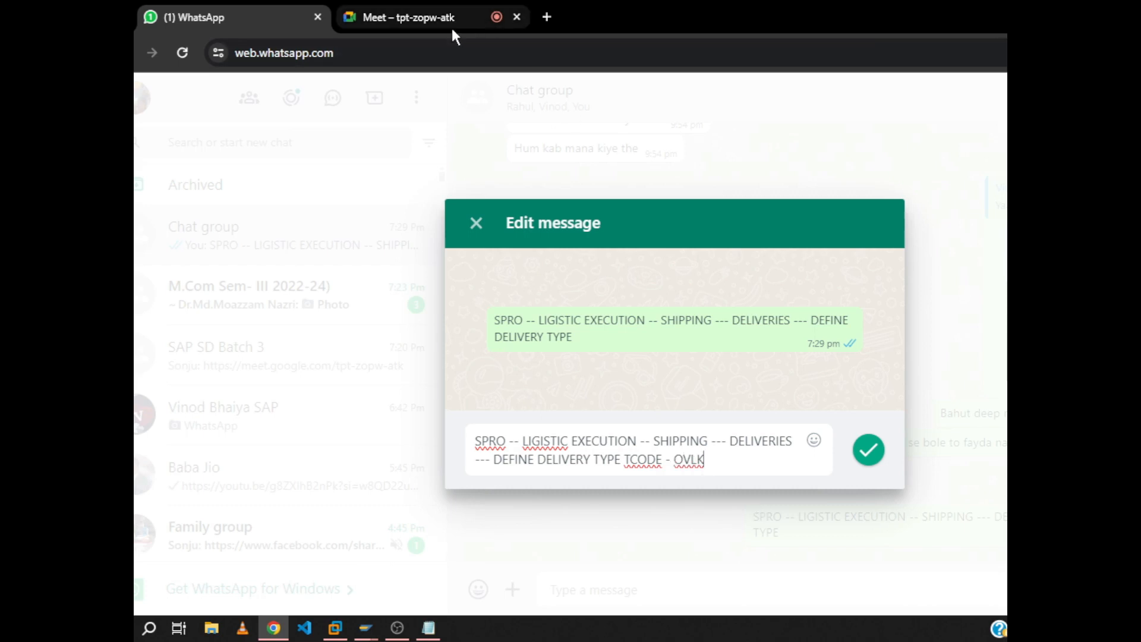
pyautogui.click(452, 24)
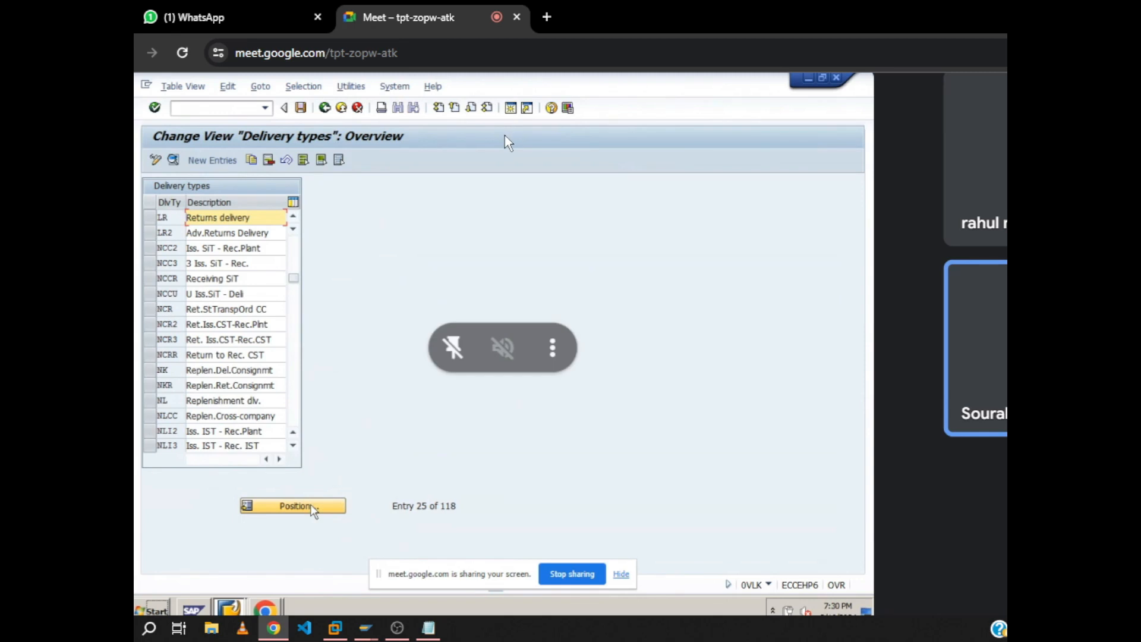
pyautogui.click(260, 23)
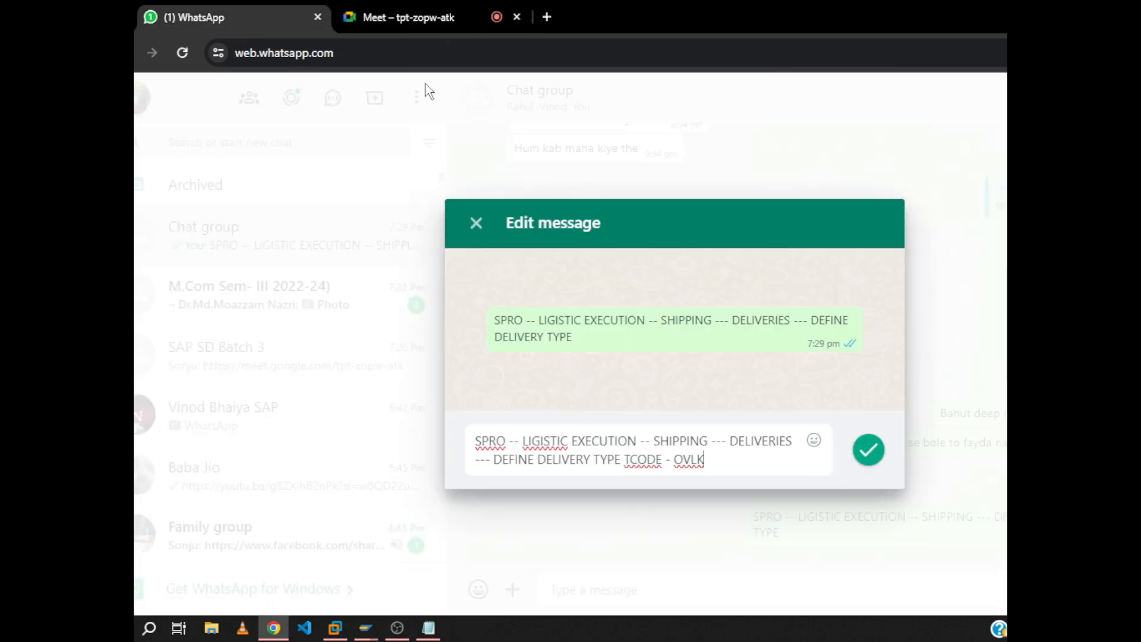
pyautogui.click(868, 450)
# Hide the sharing notice in Meet, then switch to the local SAP Easy Access session and run transaction 0VLK
pyautogui.click(403, 18)
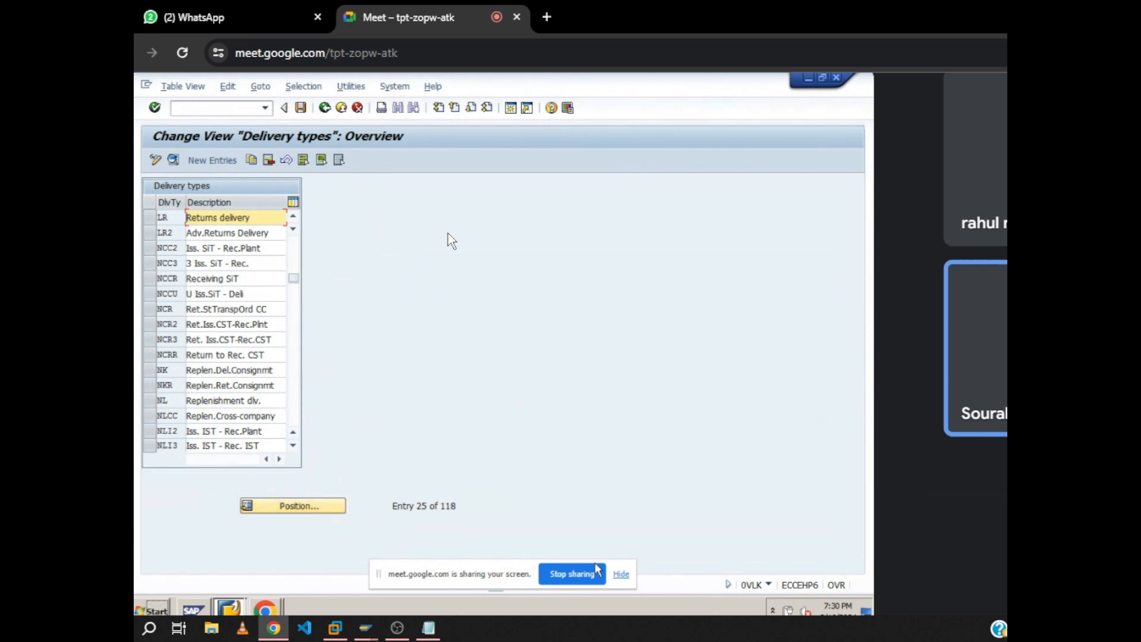
pyautogui.click(621, 575)
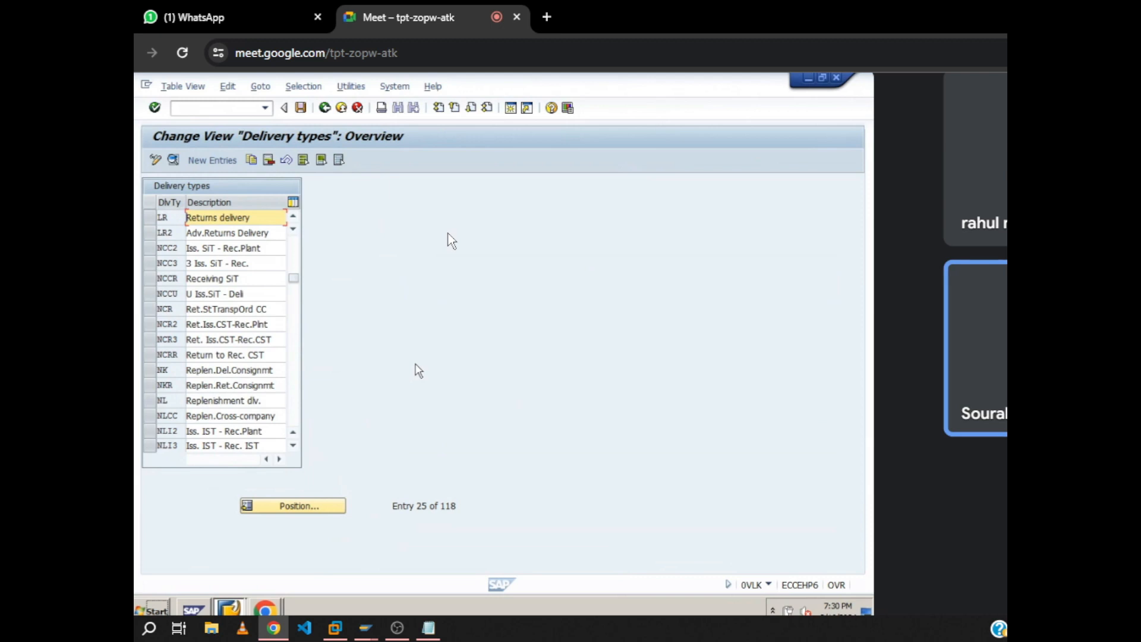
pyautogui.moveTo(368, 628)
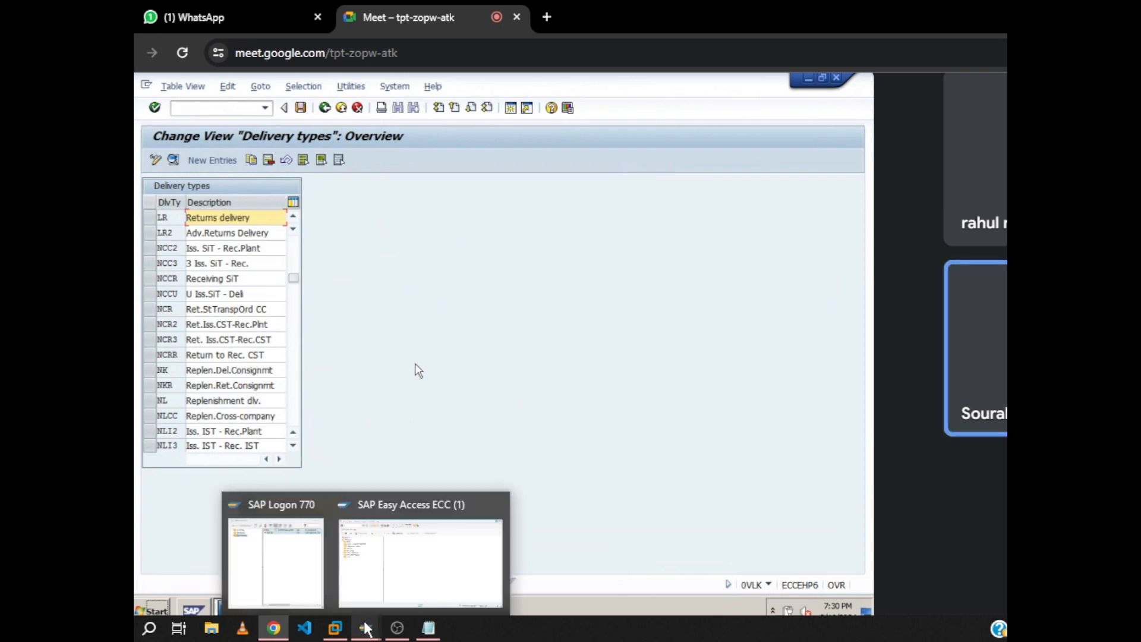
pyautogui.click(401, 586)
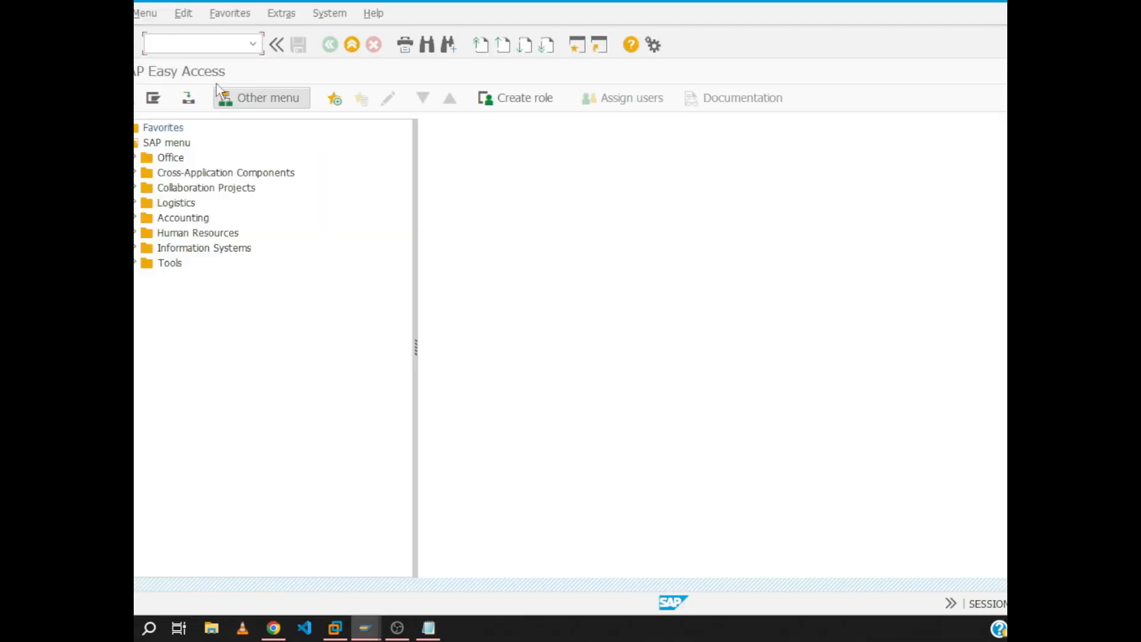
pyautogui.write('OV')
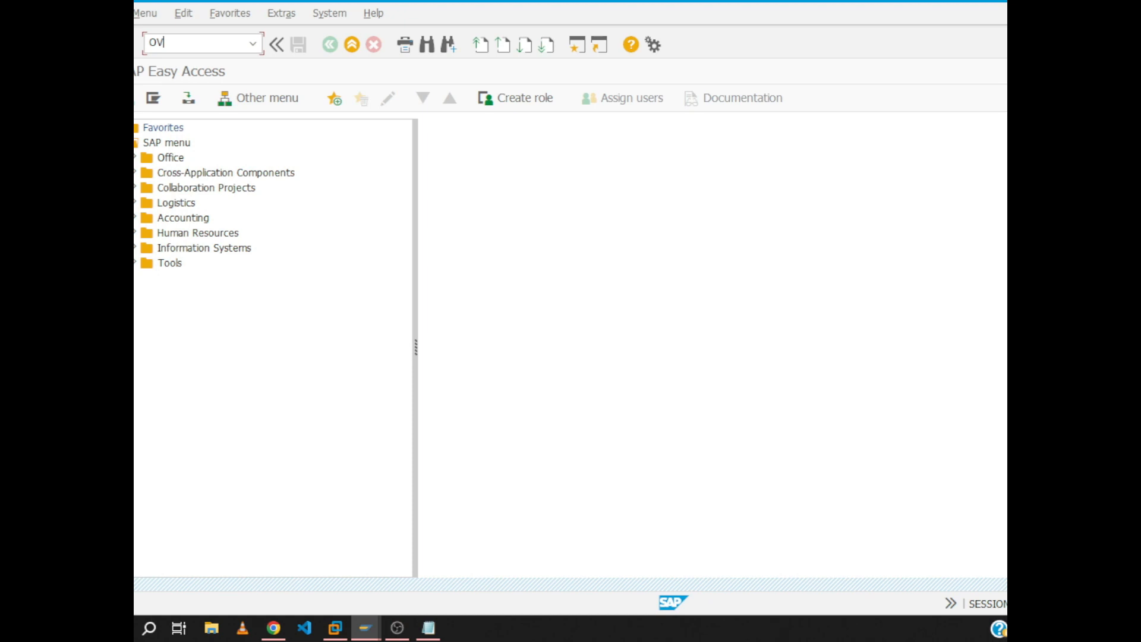
pyautogui.write('LK')
pyautogui.press('Return')
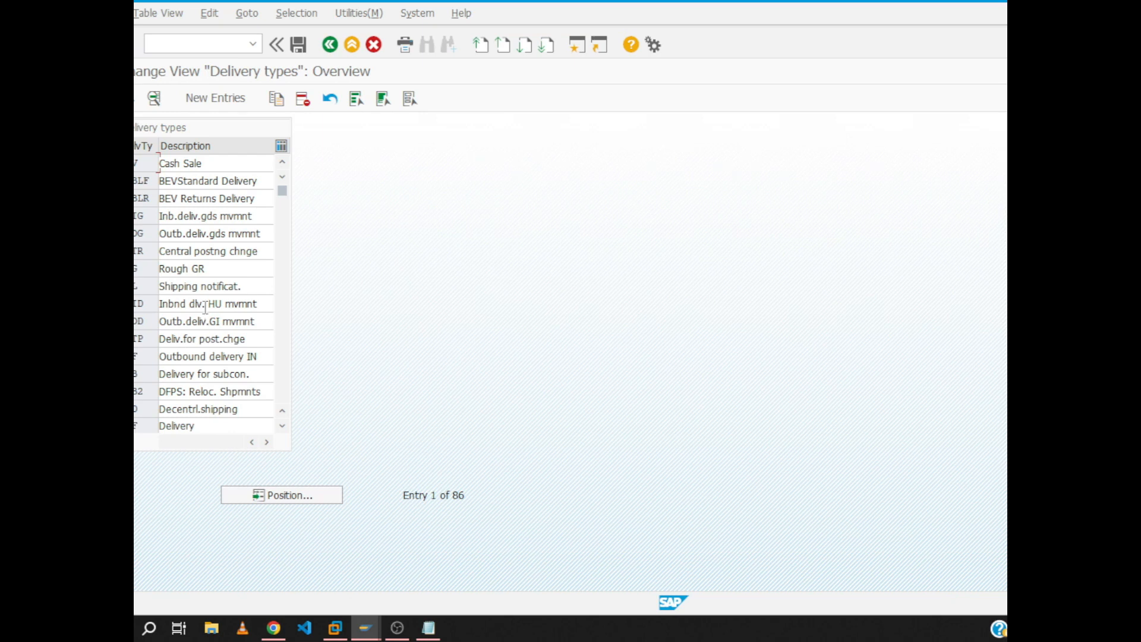
# Examine the delivery types and their descriptions, from the first entry past the GTS delivery types and back
pyautogui.click(278, 499)
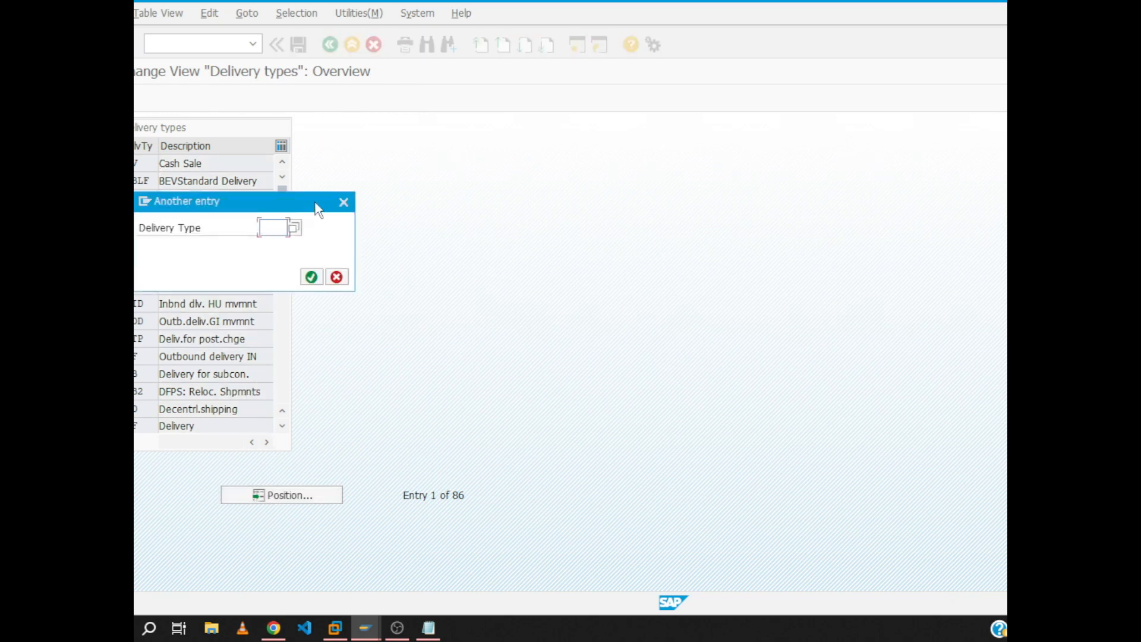
pyautogui.click(344, 202)
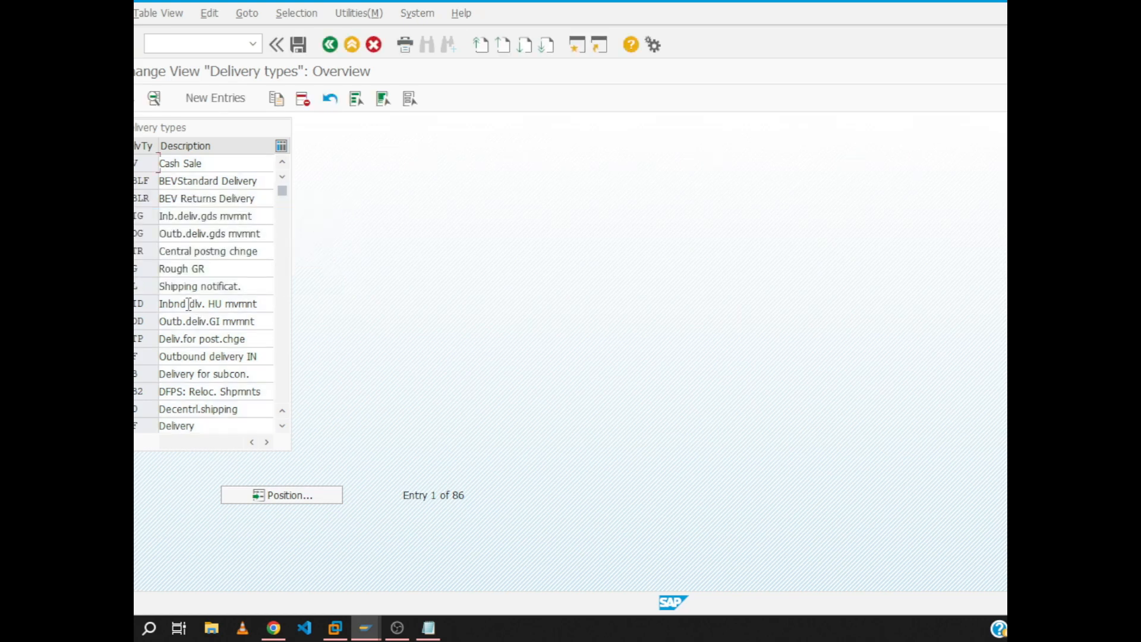
pyautogui.scroll(-3, 189, 304)
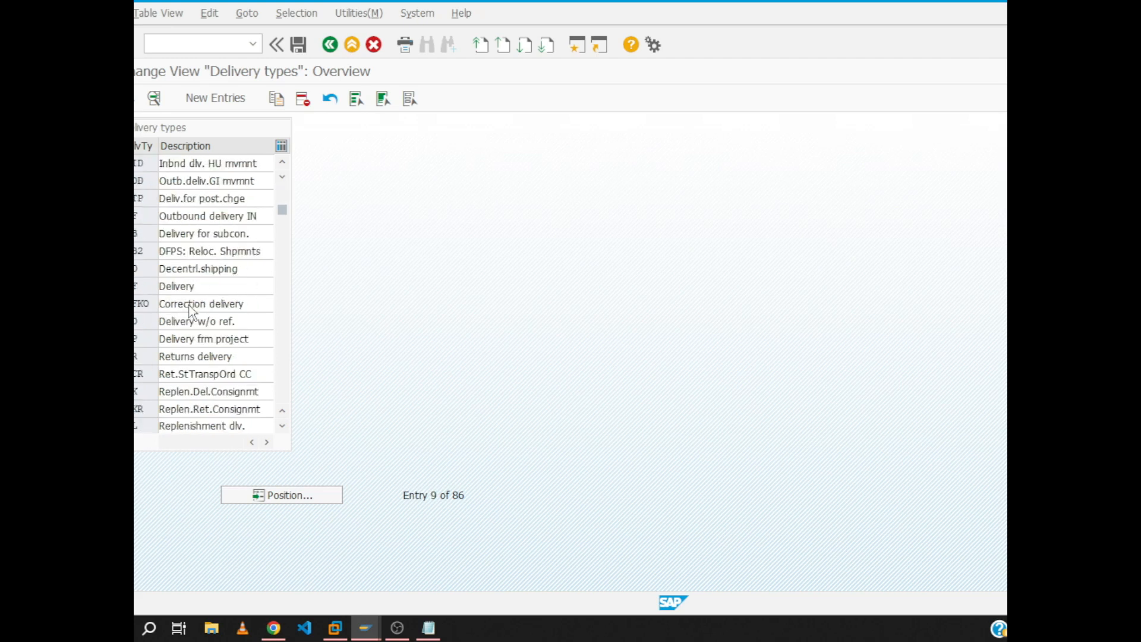
pyautogui.scroll(-2, 189, 304)
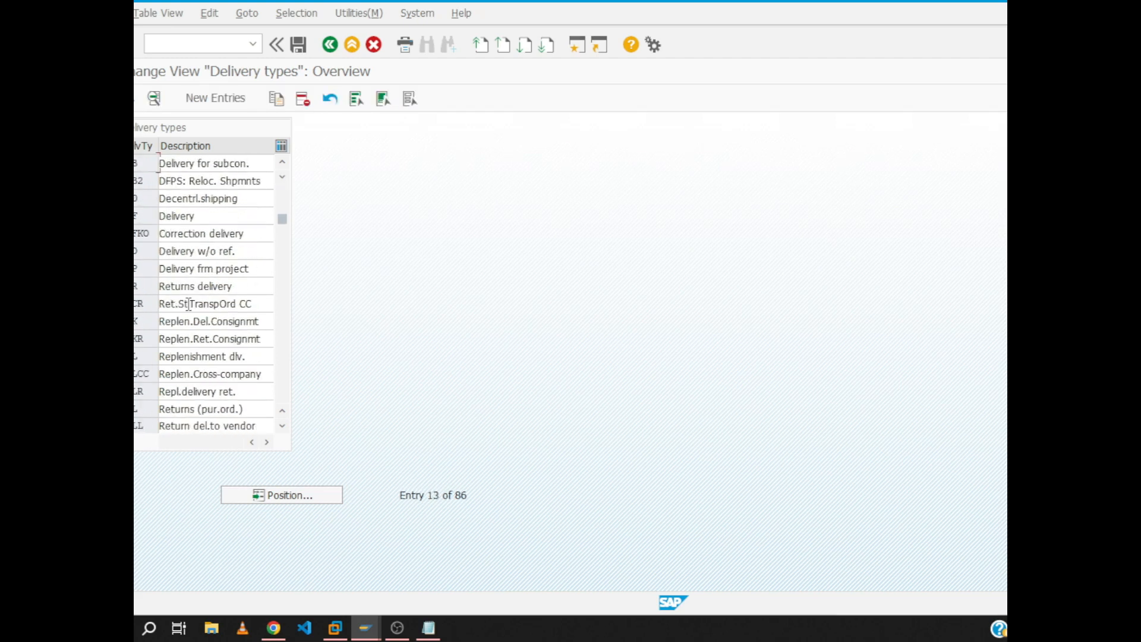
pyautogui.scroll(-1, 189, 304)
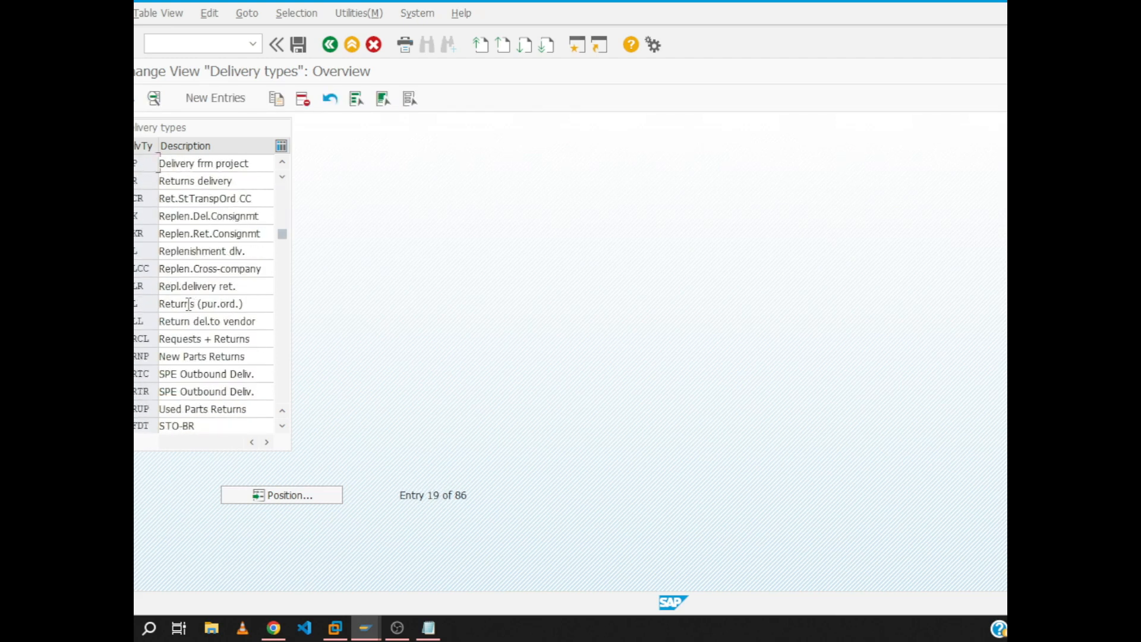
pyautogui.scroll(-3, 189, 304)
pyautogui.scroll(-3, 189, 304)
pyautogui.scroll(-2, 189, 304)
pyautogui.scroll(-6, 189, 304)
pyautogui.scroll(4, 189, 304)
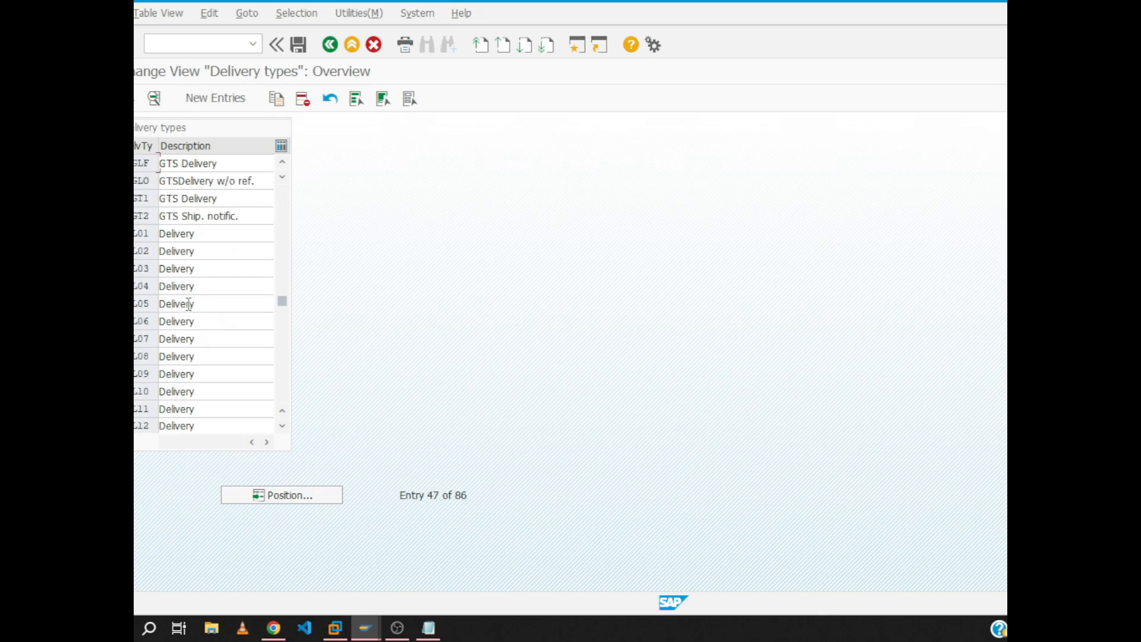
pyautogui.scroll(4, 189, 304)
pyautogui.scroll(3, 189, 304)
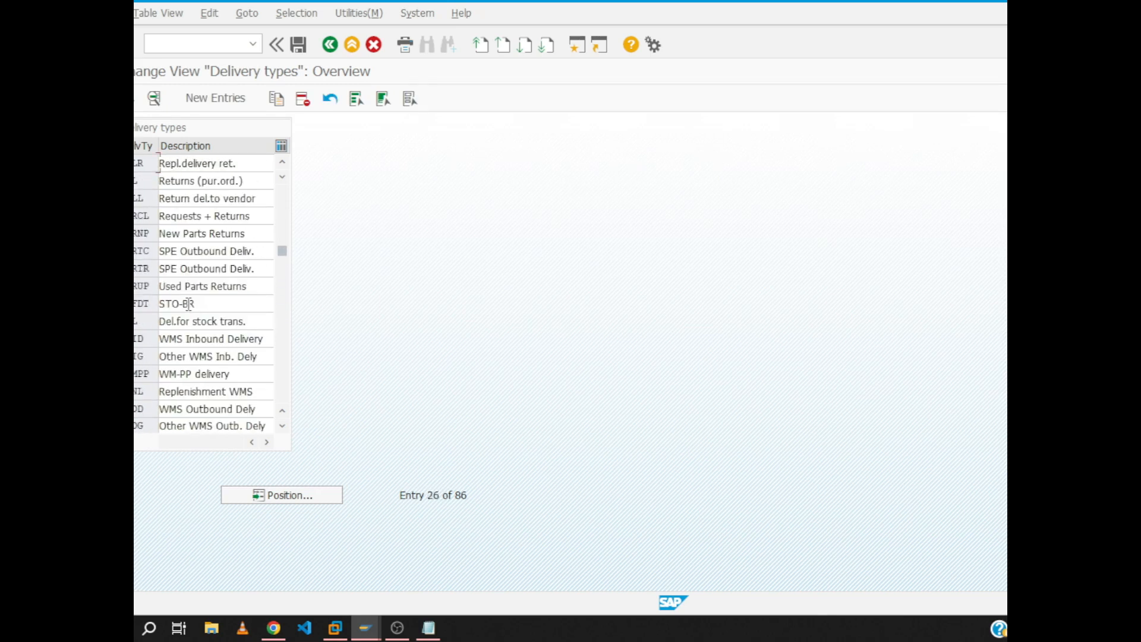
pyautogui.scroll(4, 189, 304)
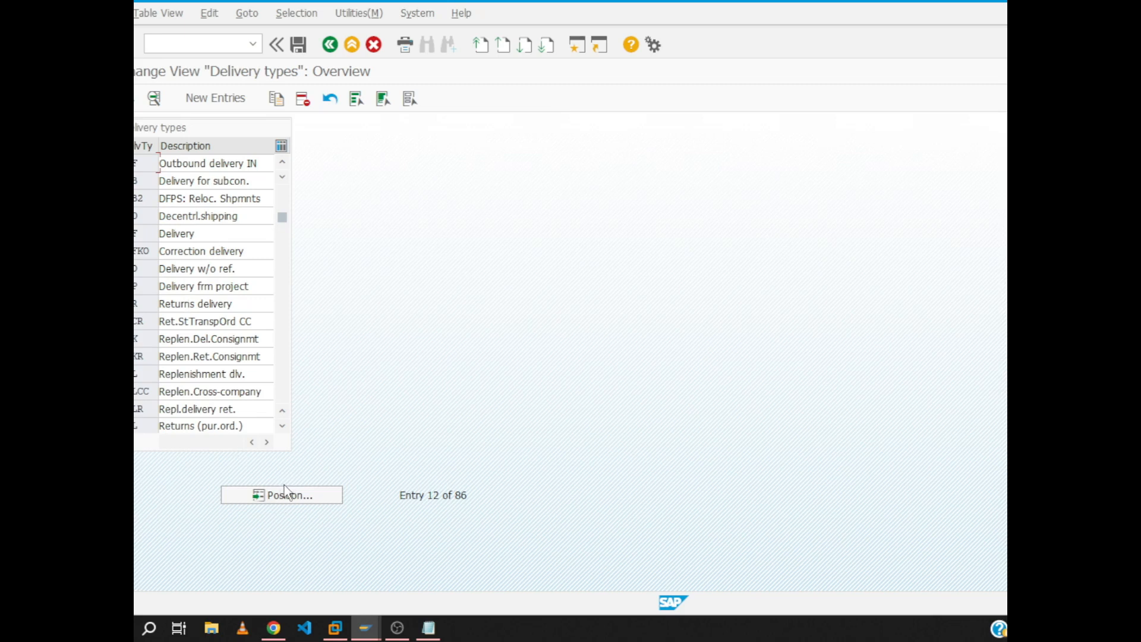
pyautogui.scroll(1, 187, 243)
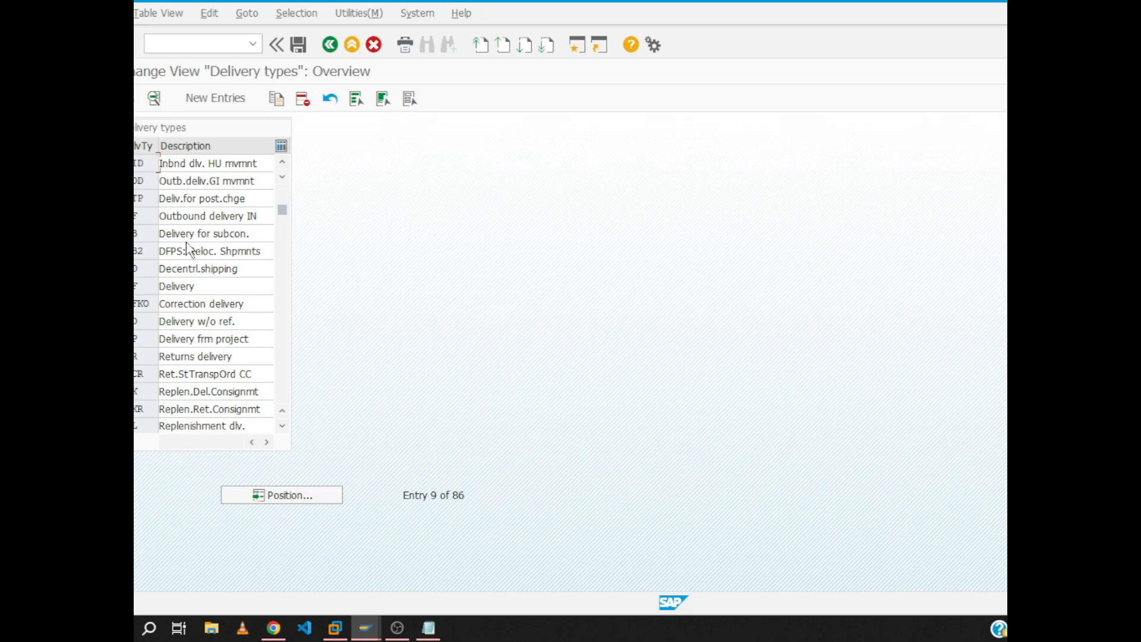
pyautogui.scroll(1, 187, 243)
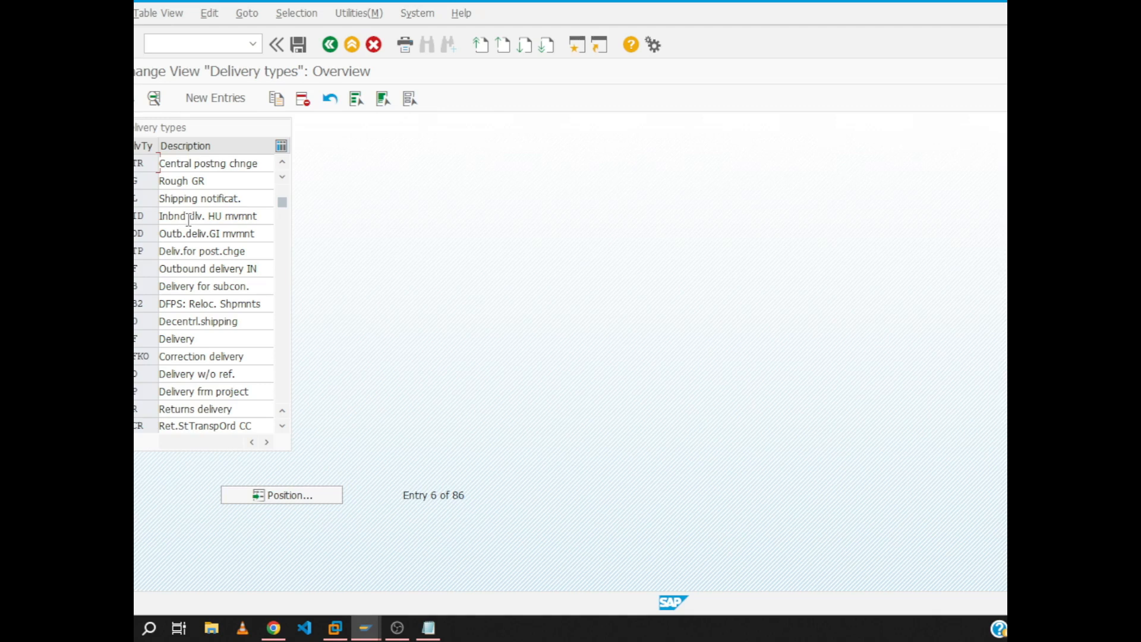
pyautogui.scroll(2, 188, 220)
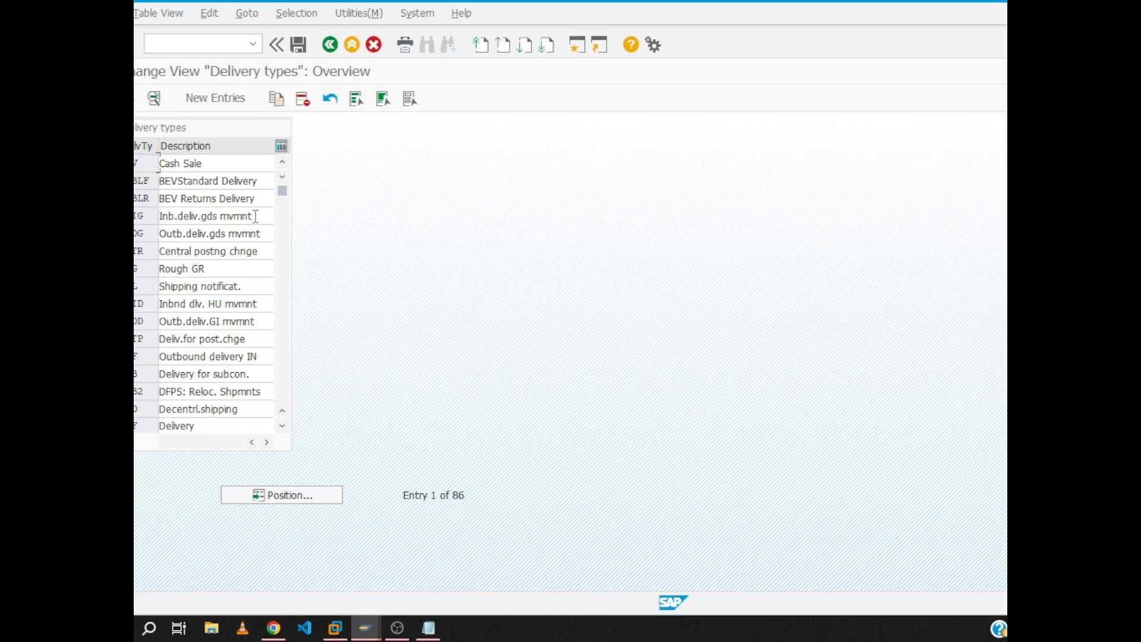
# Position the delivery types list on the entries beginning with Z, and return to its first entry
pyautogui.click(313, 499)
pyautogui.write('Z100')
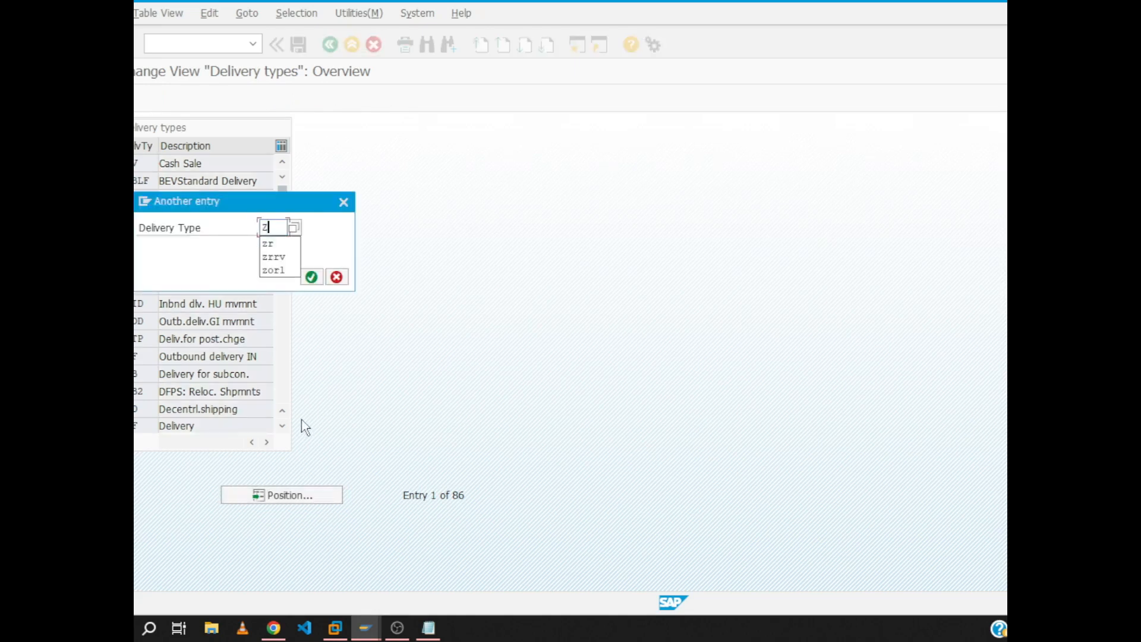
pyautogui.press('Return')
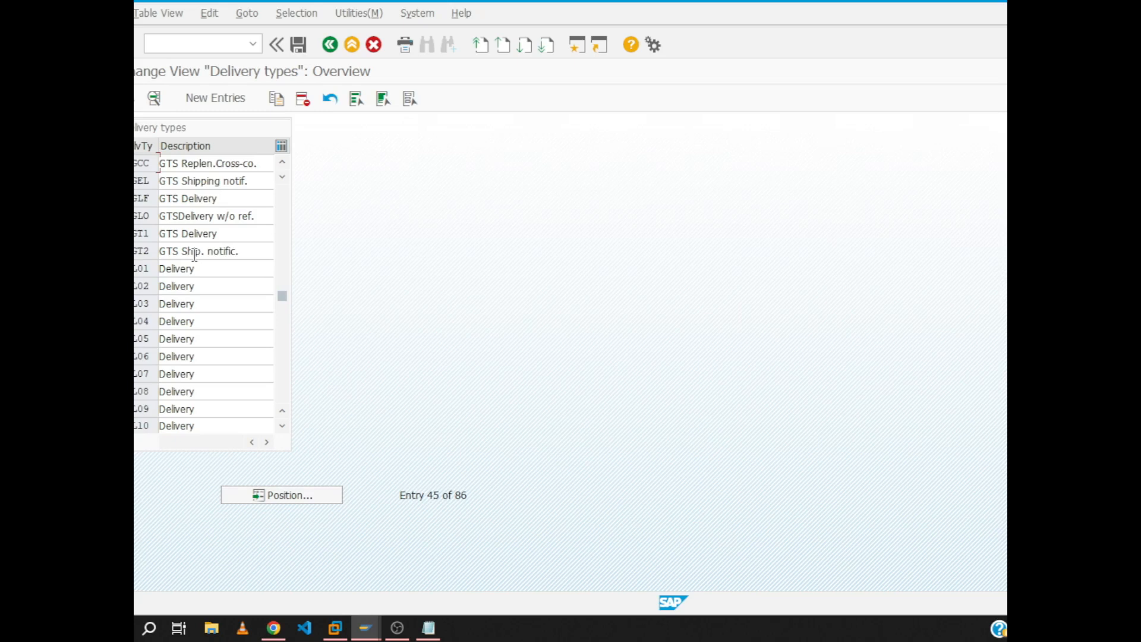
pyautogui.scroll(15, 194, 255)
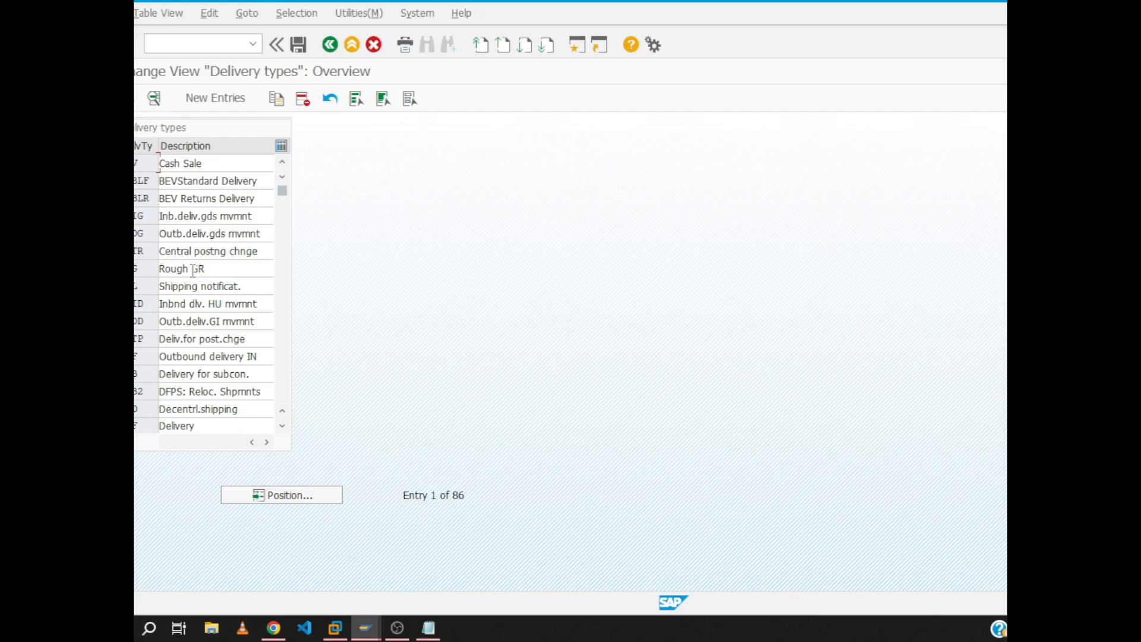
# Position the delivery types list on the entry IN
pyautogui.click(287, 493)
pyautogui.write('I')
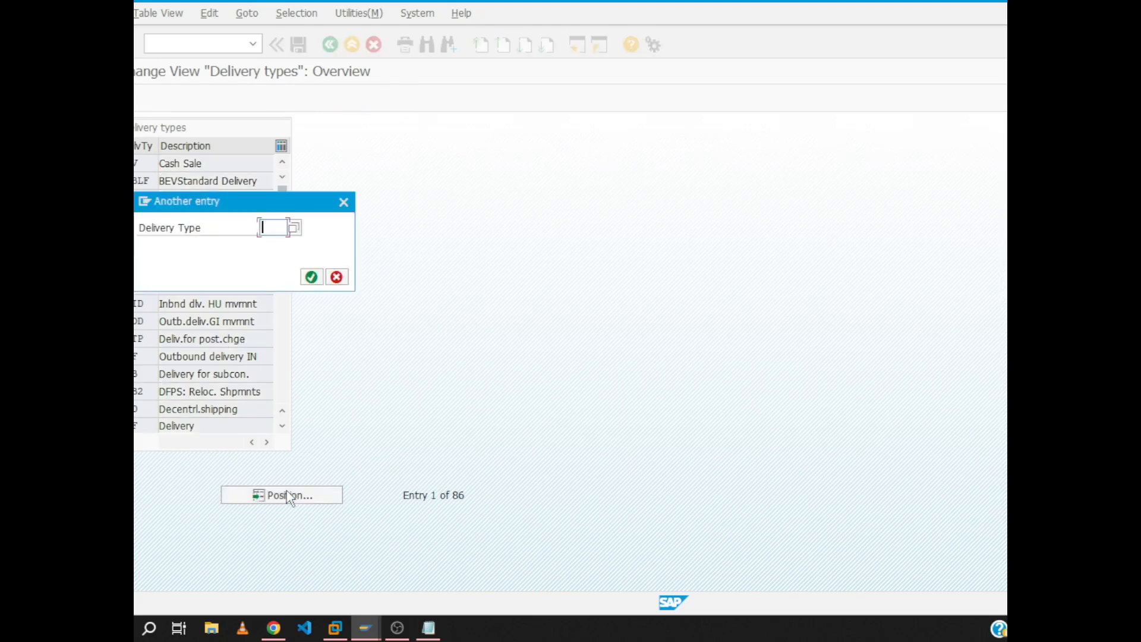
pyautogui.write('N')
pyautogui.press('Return')
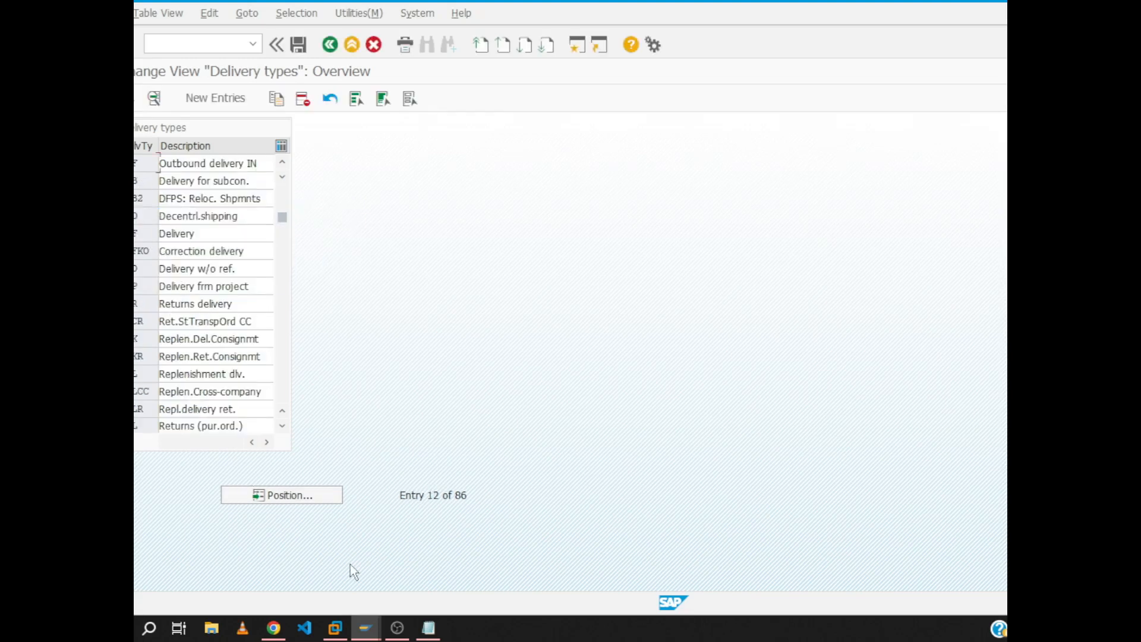
# Check the shared delivery types list in Meet, and examine the "Inb.deliv.gds mvmnt" entry in the local SAP list
pyautogui.click(275, 628)
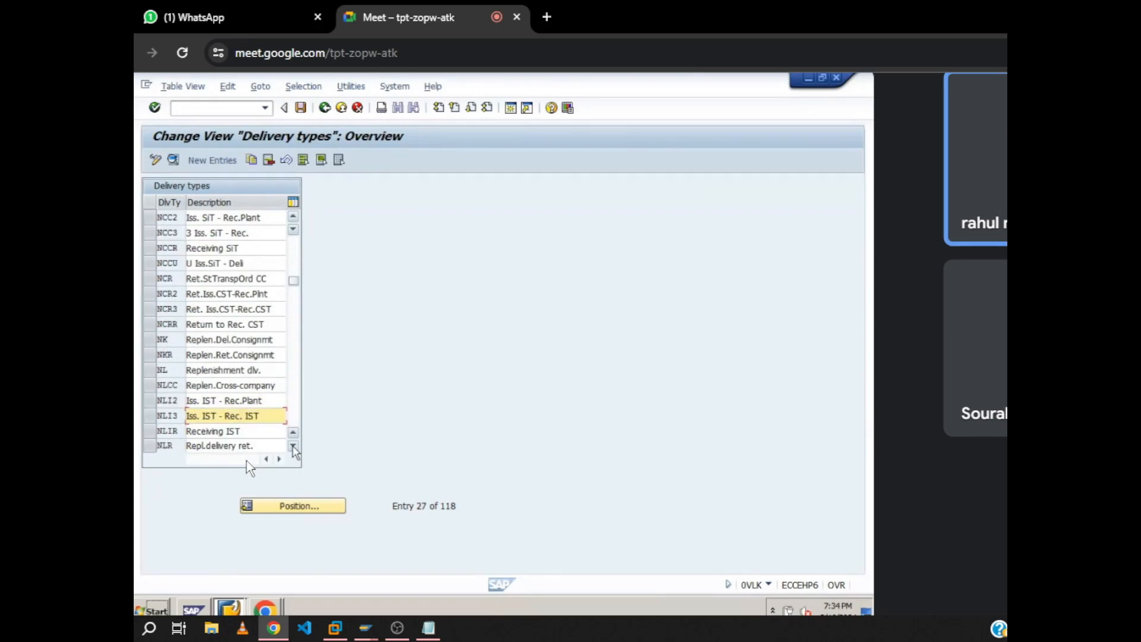
pyautogui.hotkey('alt', 'Tab')
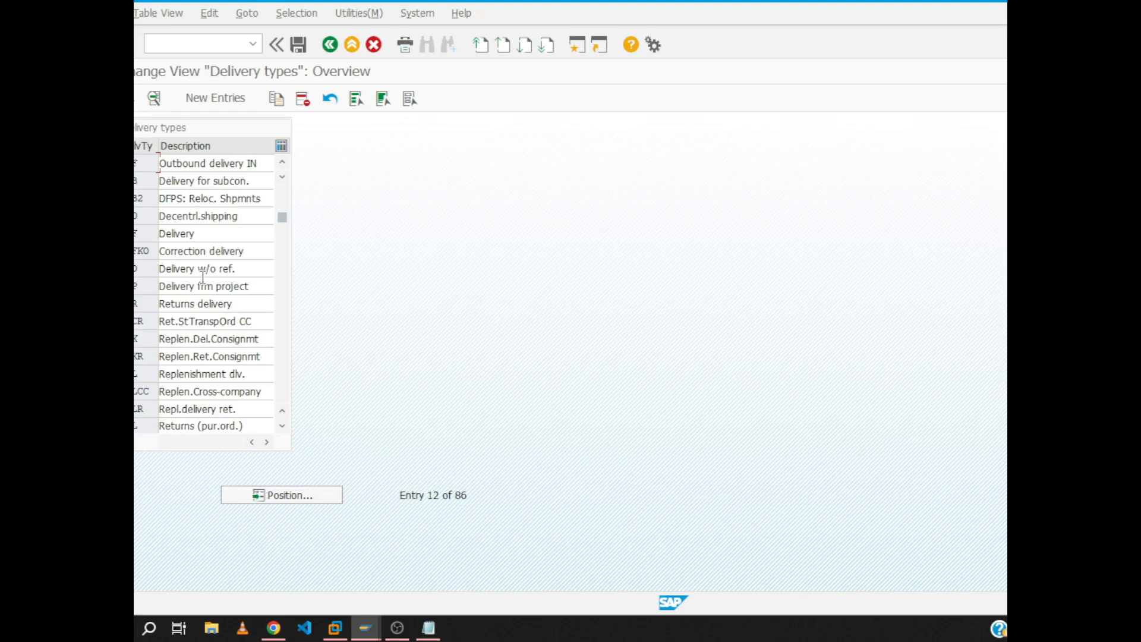
pyautogui.scroll(3, 200, 290)
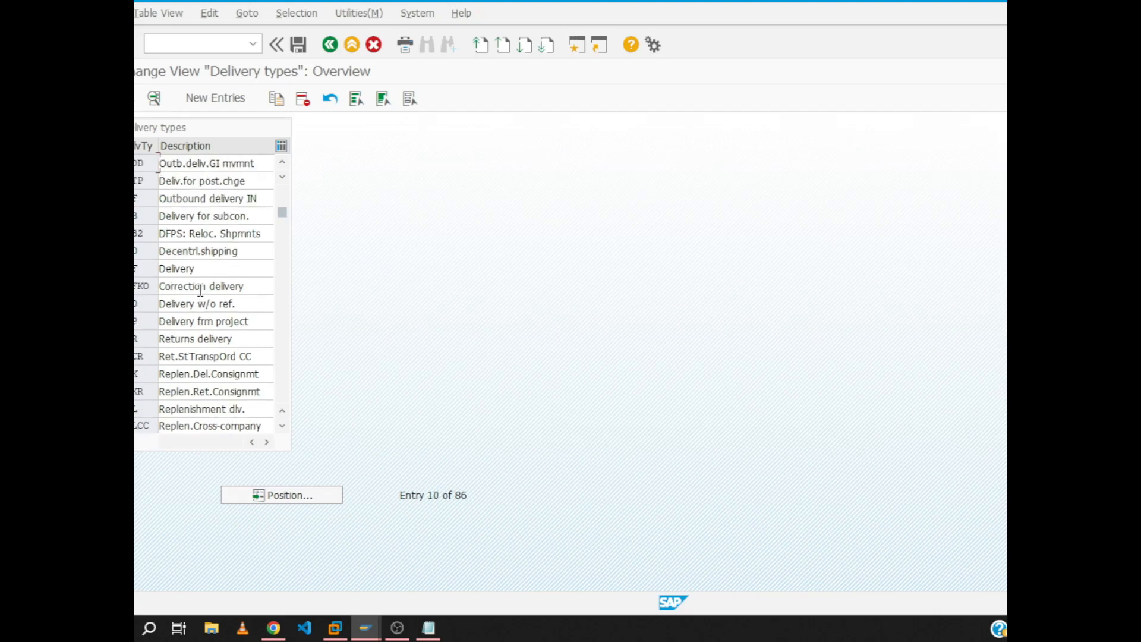
pyautogui.scroll(2, 200, 290)
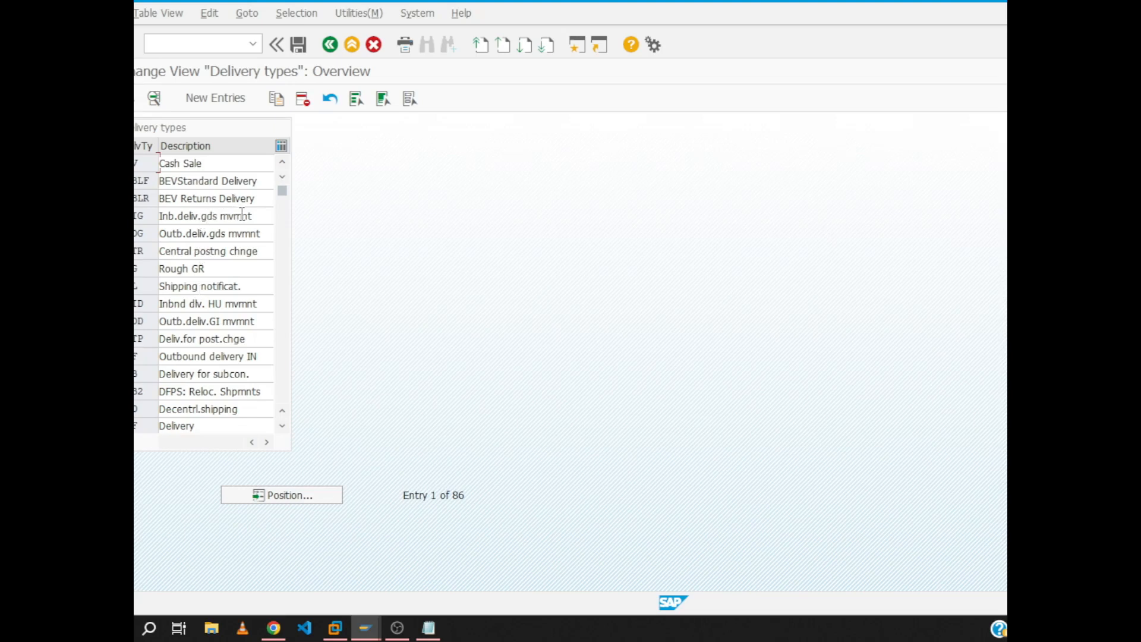
pyautogui.moveTo(255, 214); pyautogui.dragTo(159, 217)
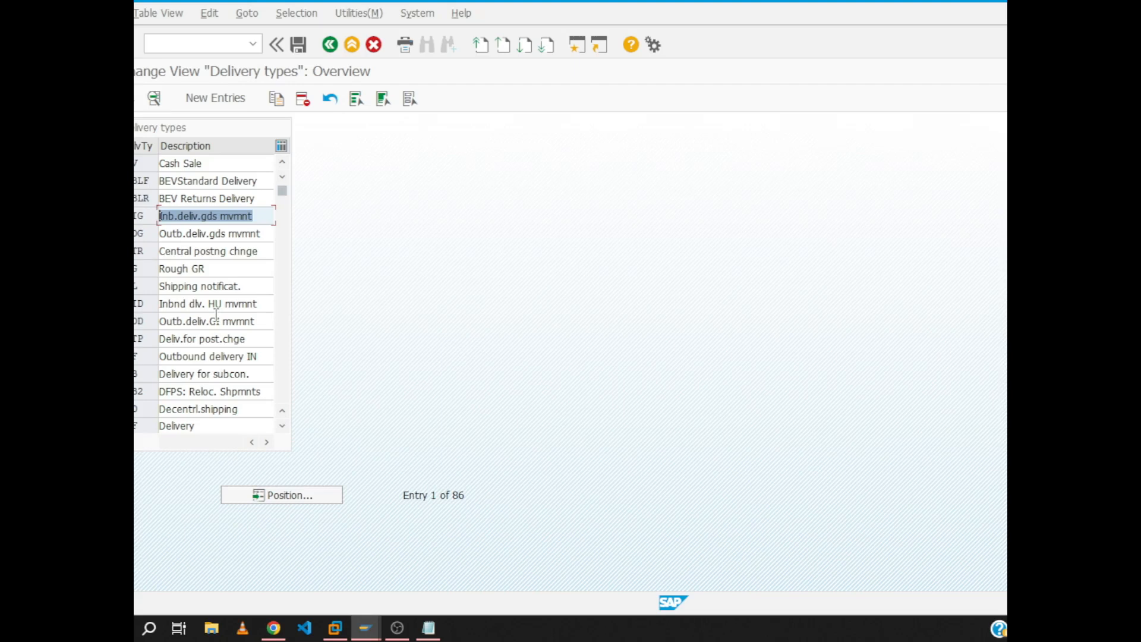
pyautogui.scroll(-2, 216, 315)
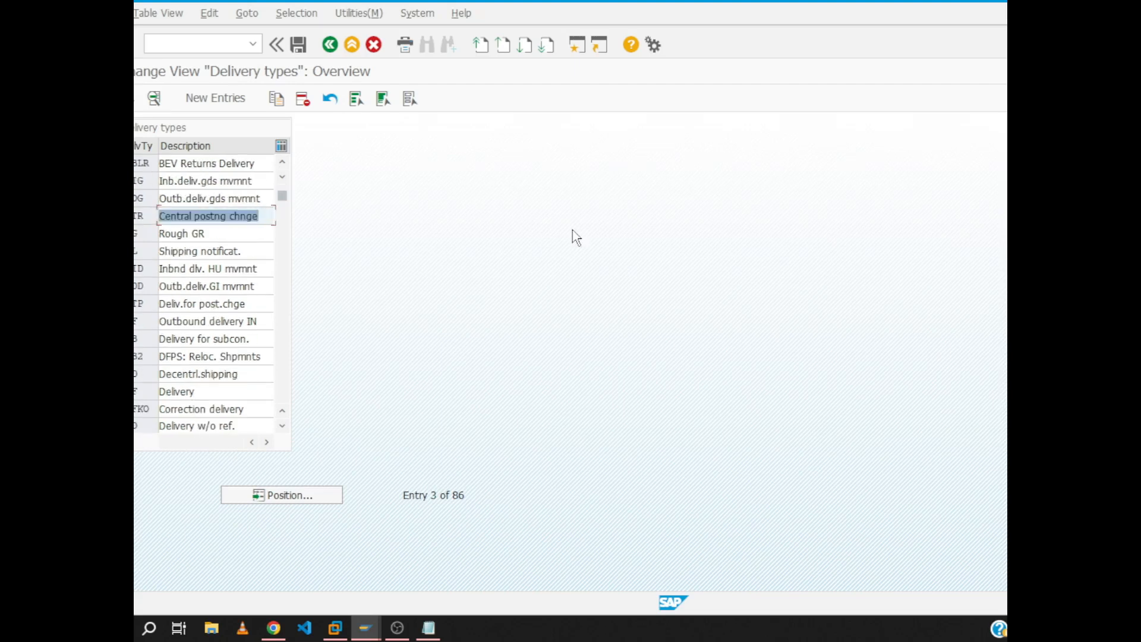
# Launch Remote Desktop Connection with mstsc and connect to the saved computer despite the certificate warning
pyautogui.press('super+r')
pyautogui.write('mstsc')
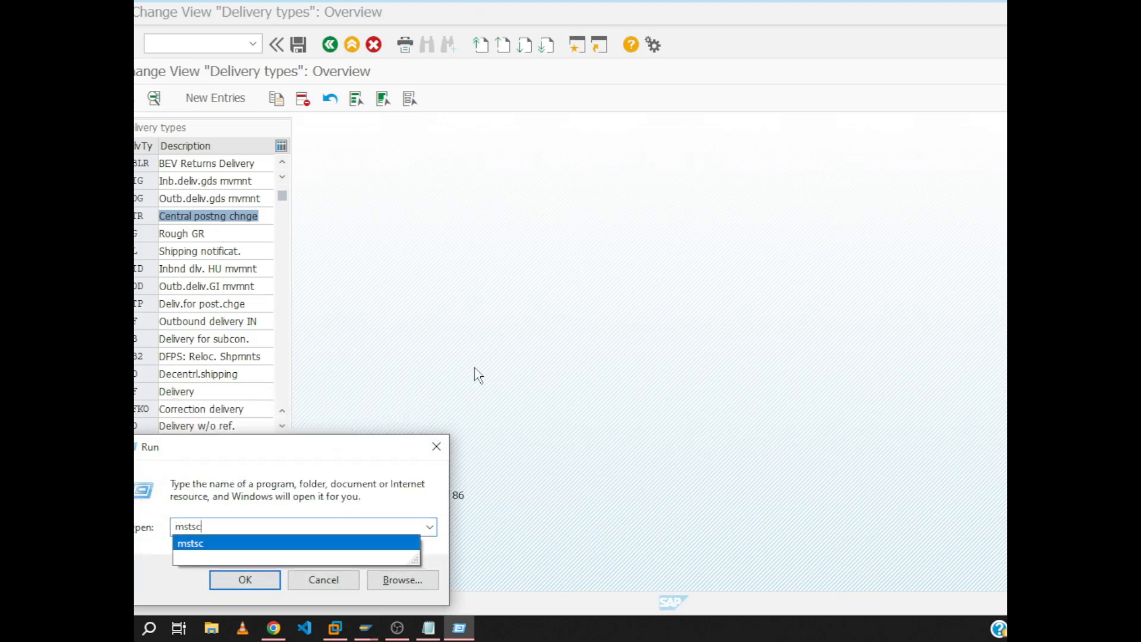
pyautogui.press('Return')
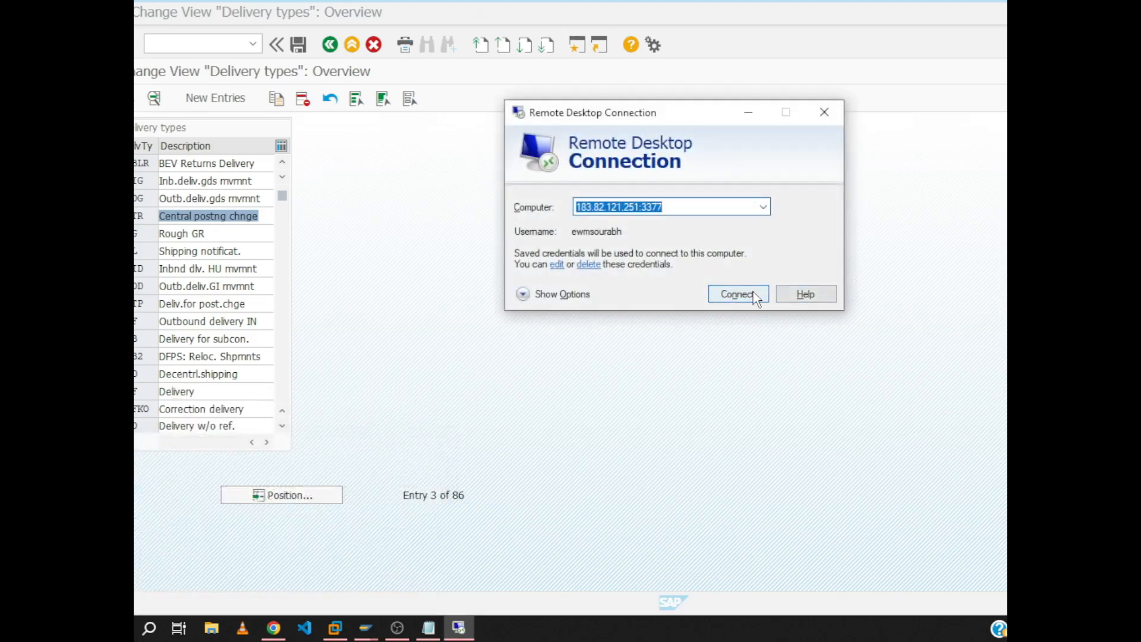
pyautogui.click(753, 296)
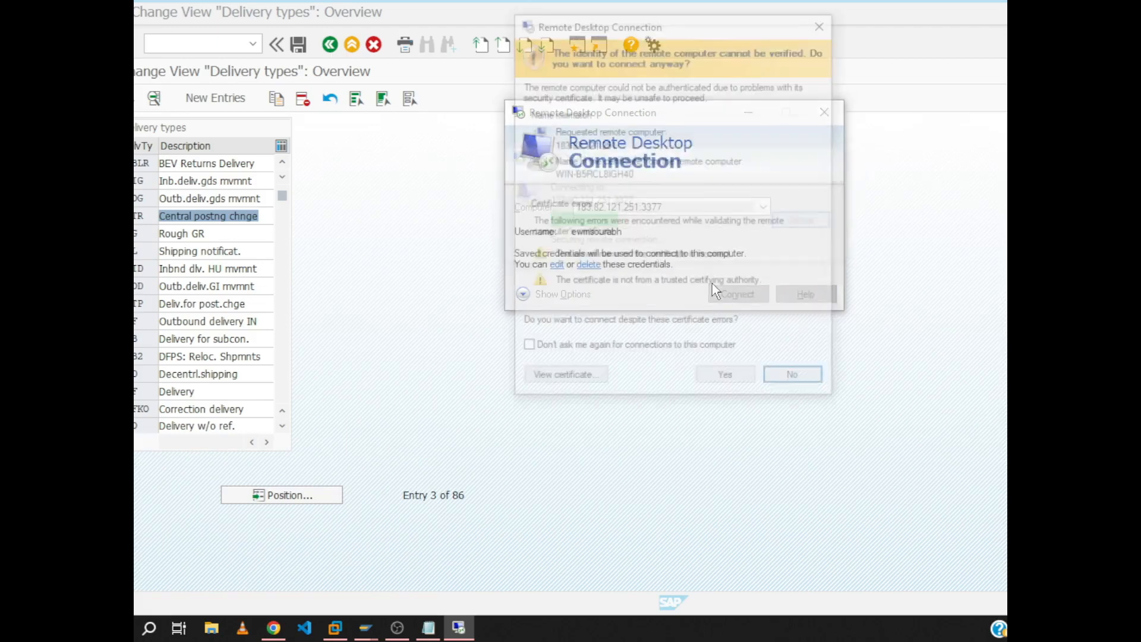
pyautogui.click(725, 375)
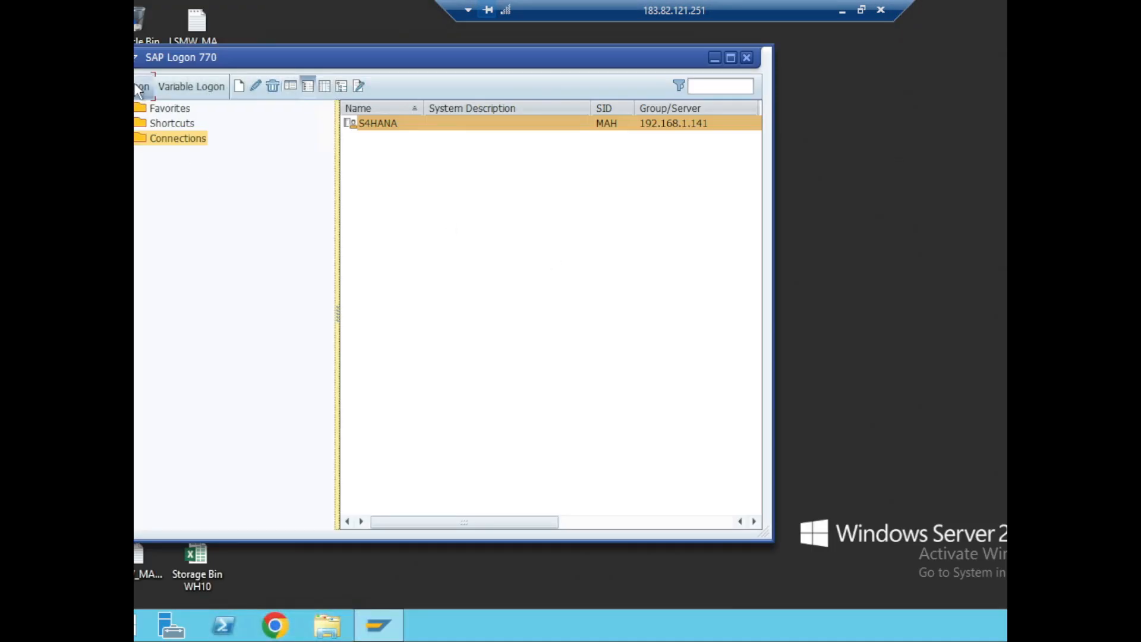
# Log on to the S4HANA system, client 400, with the user name and account password, and run transaction 0VLK
pyautogui.click(140, 88)
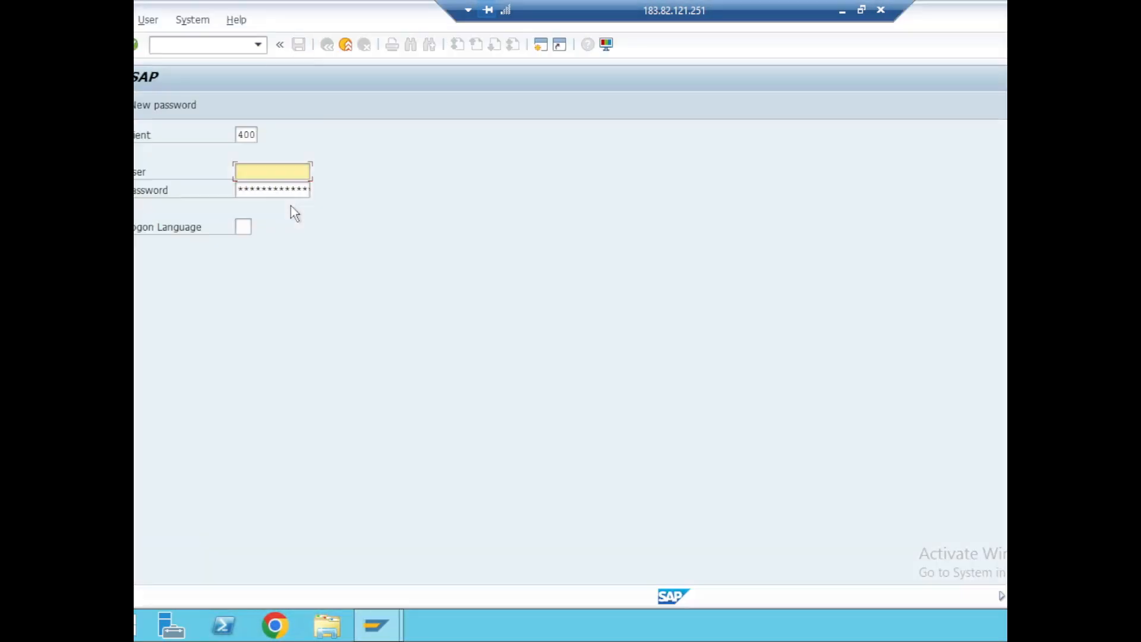
pyautogui.press('Down')
pyautogui.press('Return')
pyautogui.press('Tab')
pyautogui.write('*')
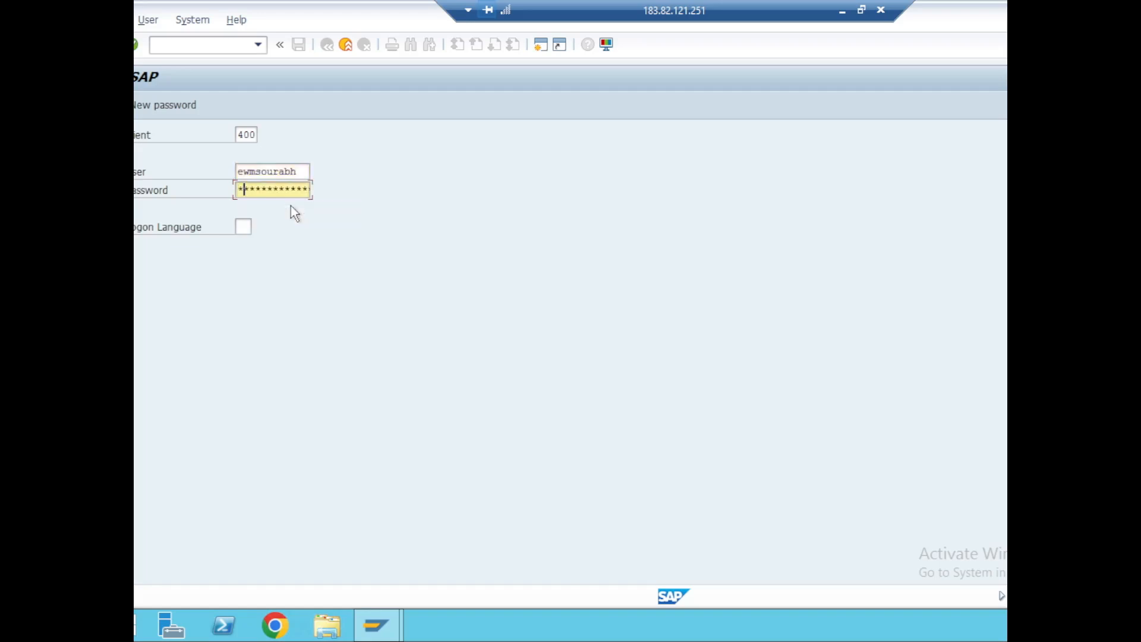
pyautogui.write('****')
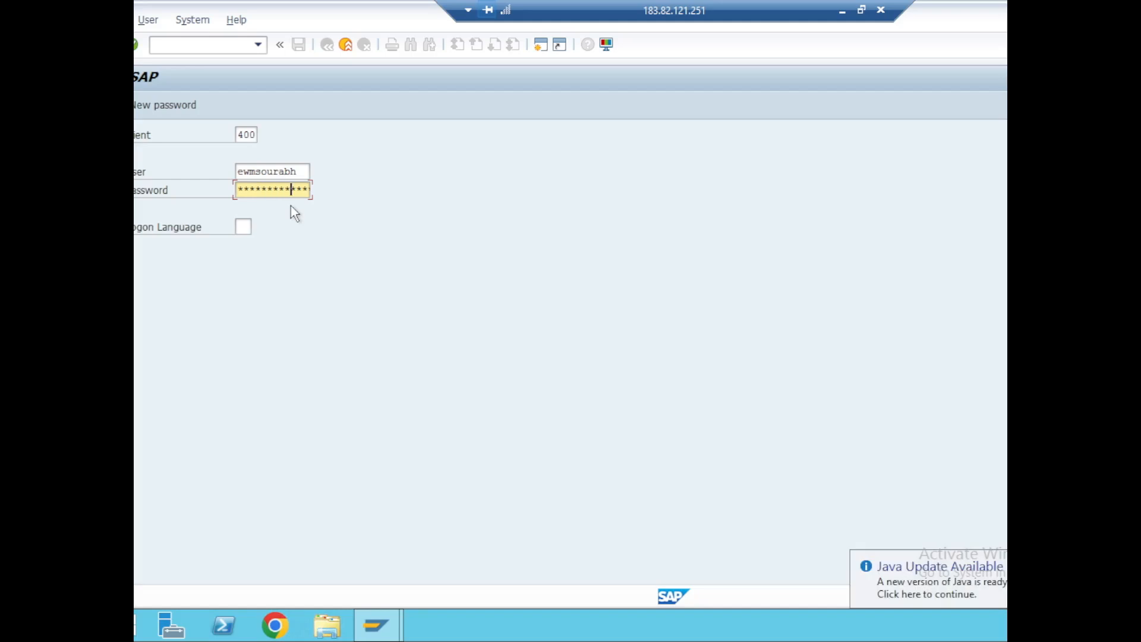
pyautogui.press('Return')
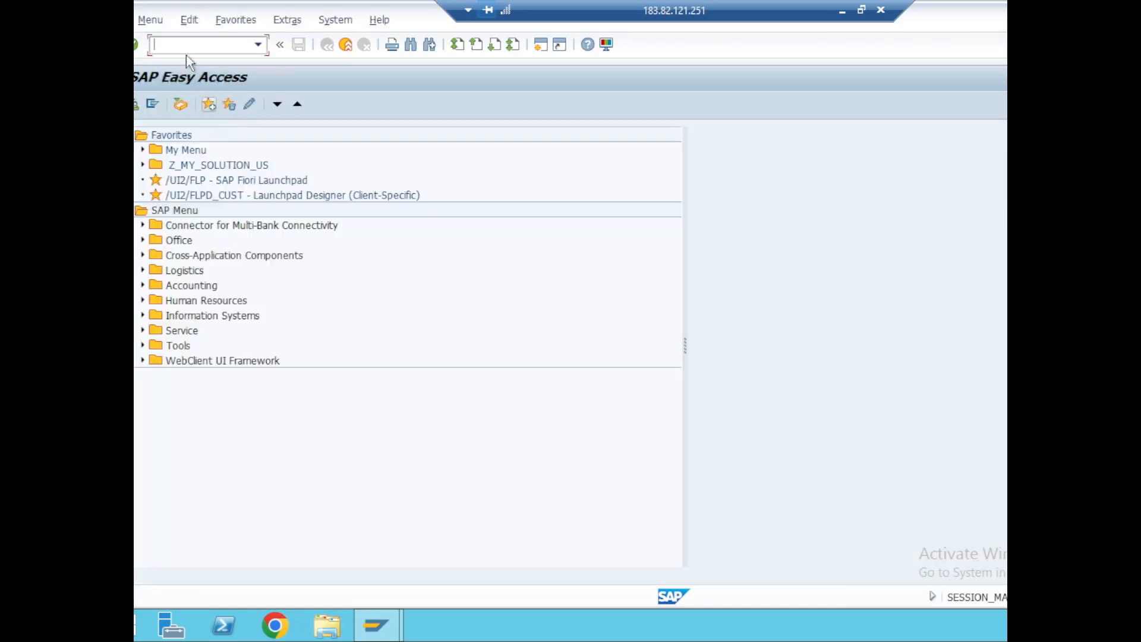
pyautogui.write('ovlk')
pyautogui.press('Return')
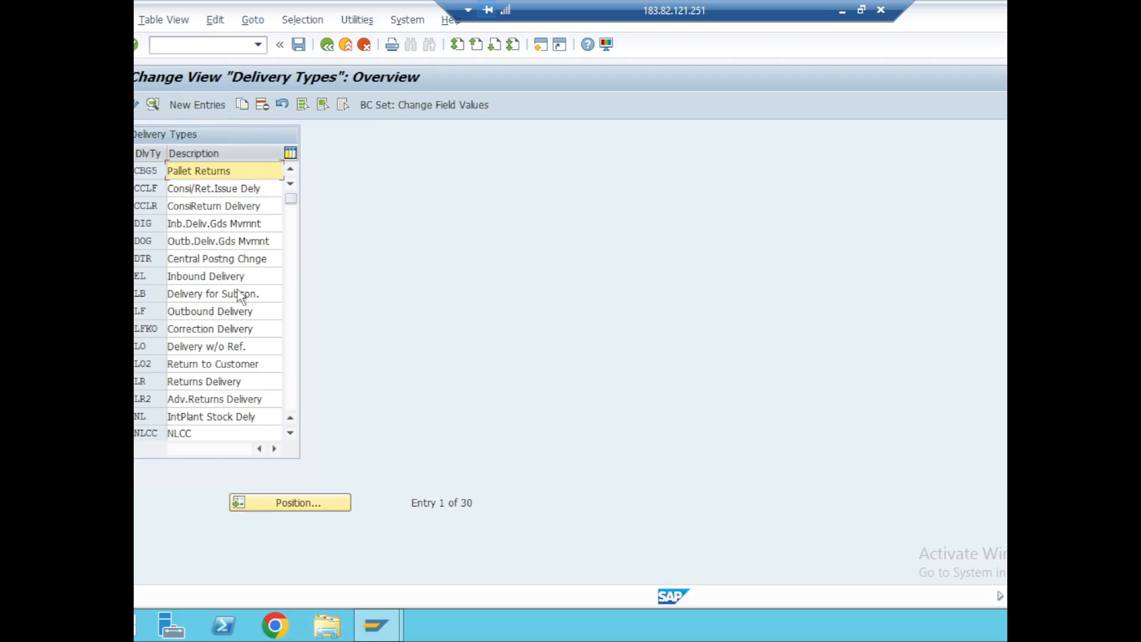
# Select the EL Inbound Delivery row in the delivery types list and minimise the remote desktop session
pyautogui.click(250, 276)
pyautogui.moveTo(250, 276); pyautogui.dragTo(166, 275)
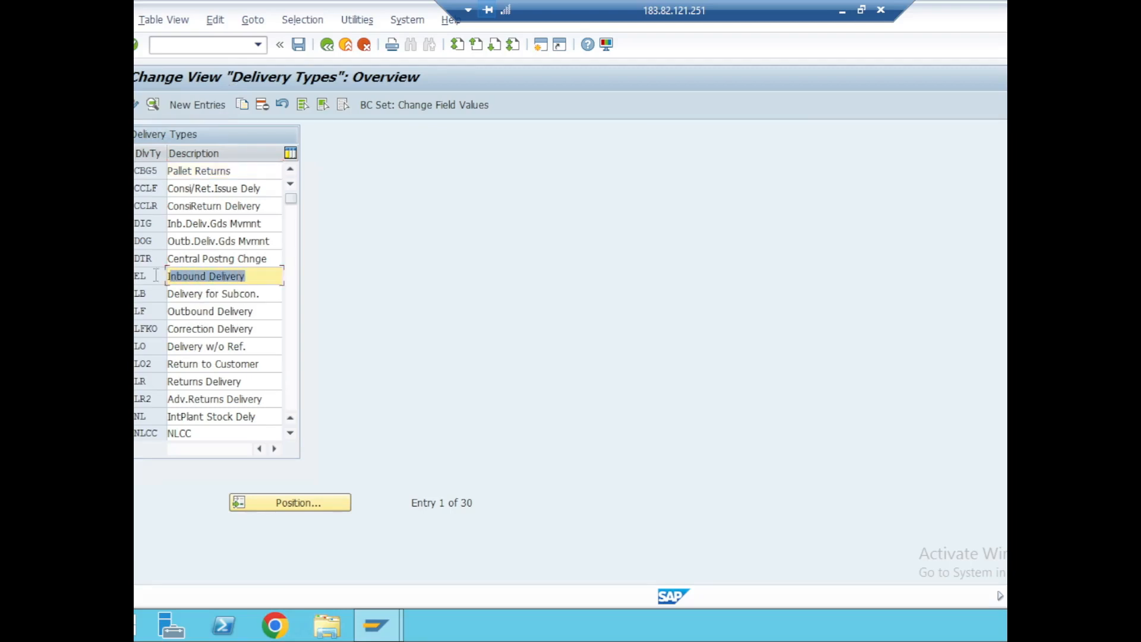
pyautogui.click(271, 279)
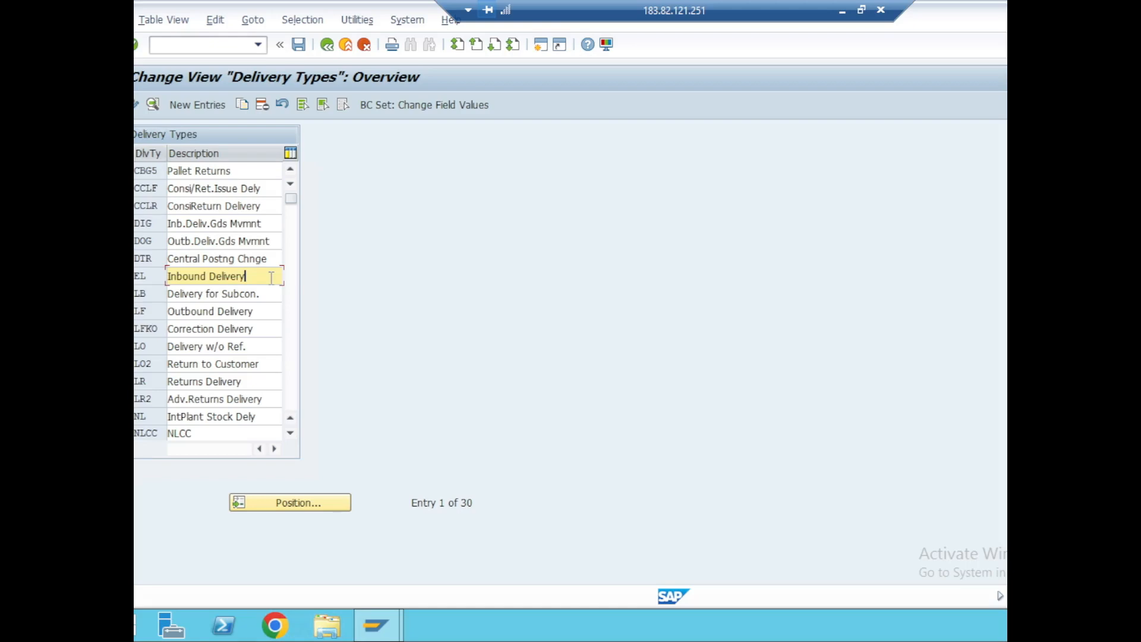
pyautogui.click(136, 276)
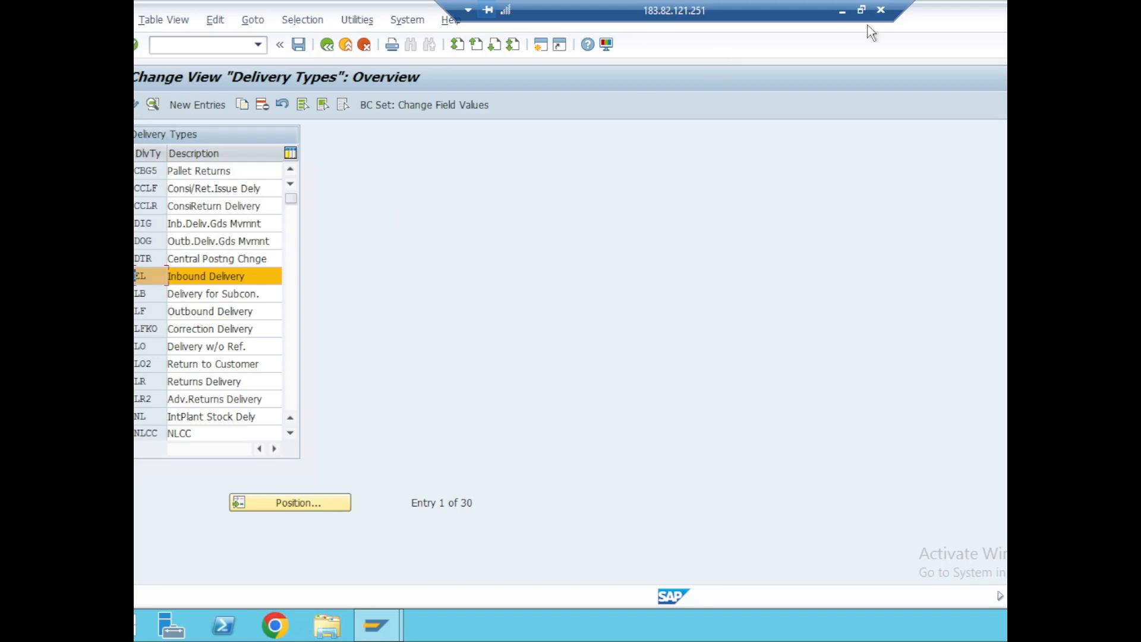
pyautogui.click(842, 11)
pyautogui.moveTo(273, 628)
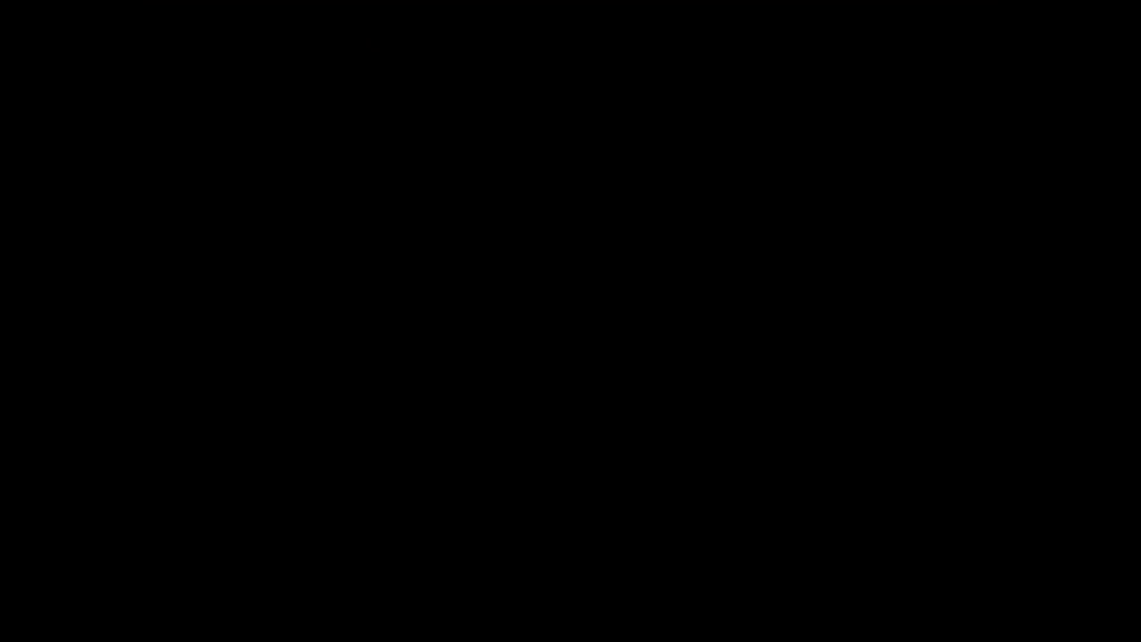
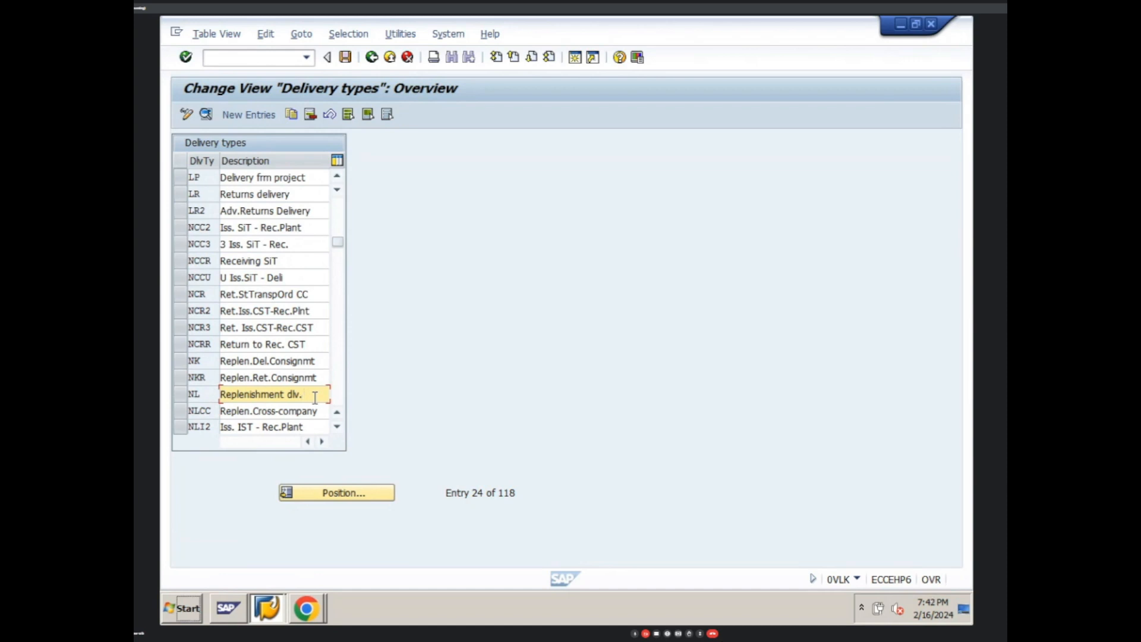
# Select the Replen.Cross-company delivery type, return to the Display IMG structure, and leave the full-screen meeting view
pyautogui.click(322, 412)
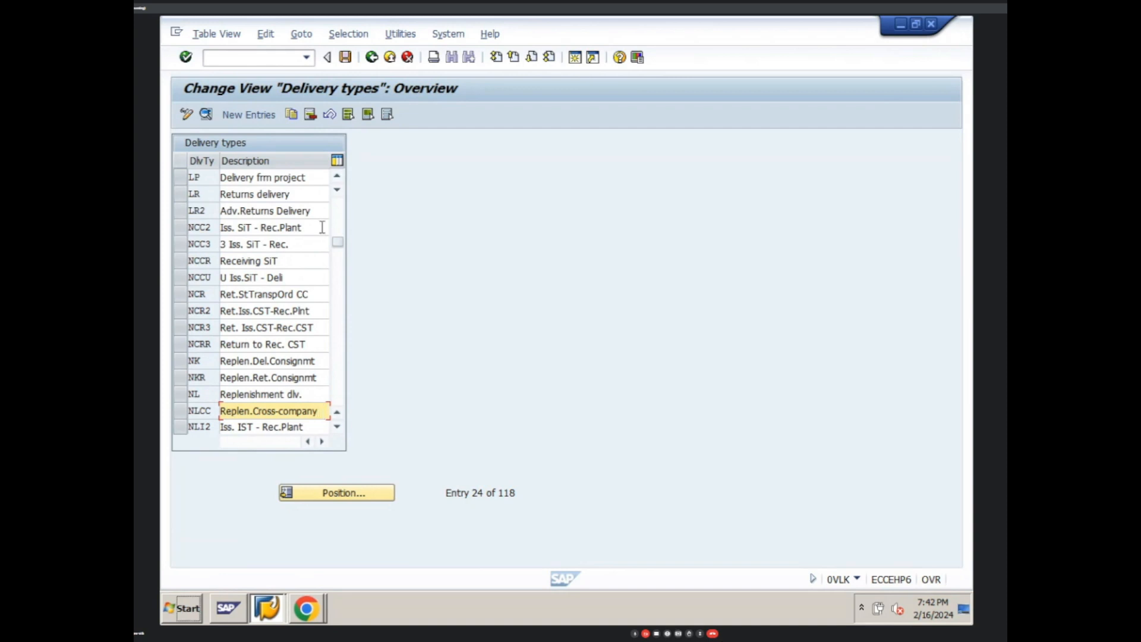
pyautogui.click(371, 57)
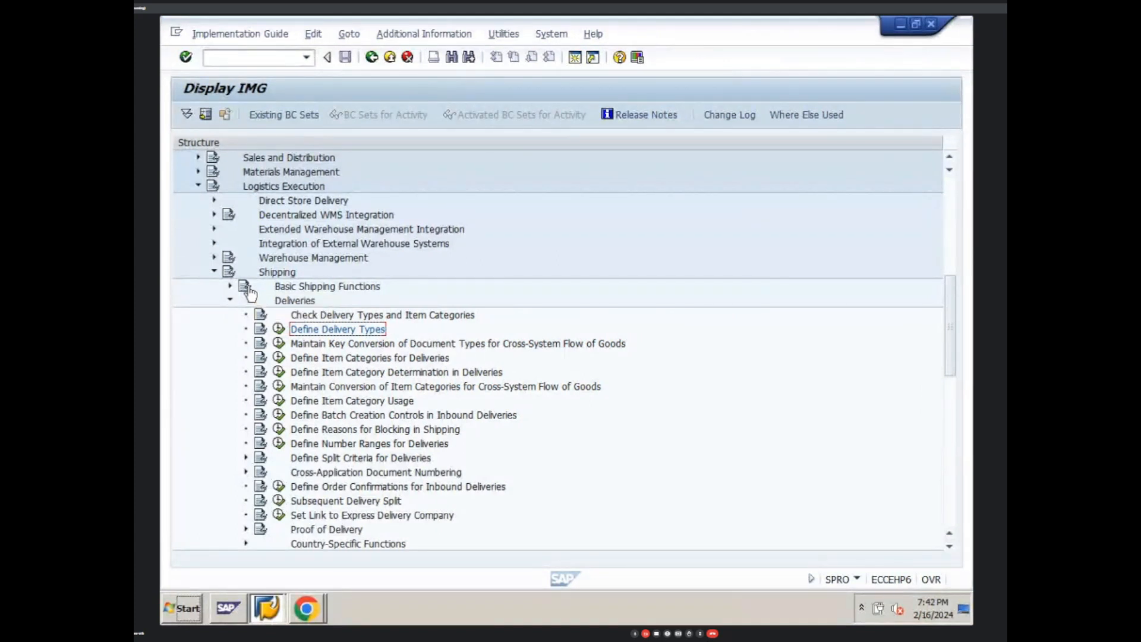
pyautogui.press('Escape')
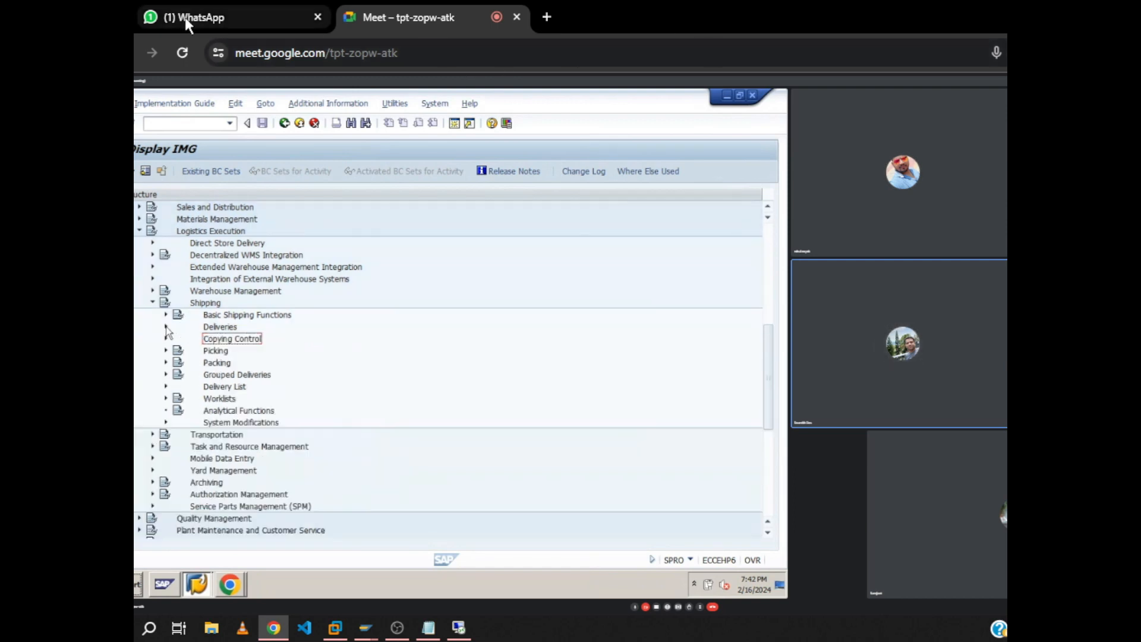
# Switch to WhatsApp and copy the shared Define Delivery Types path message into a new message in the group chat
pyautogui.moveTo(186, 18)
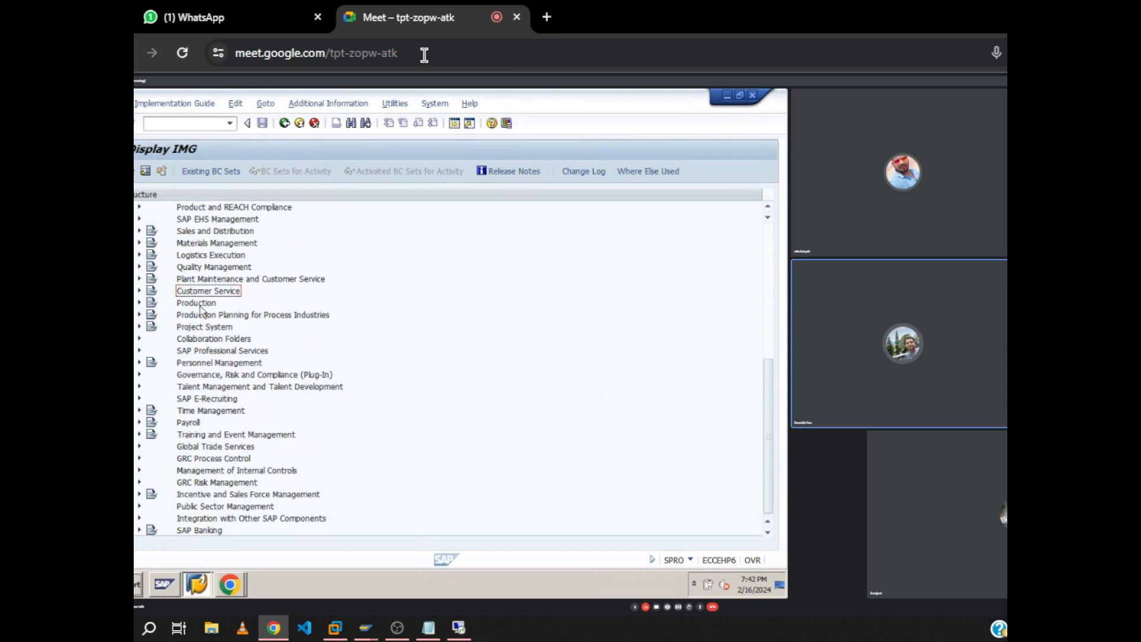
pyautogui.click(204, 21)
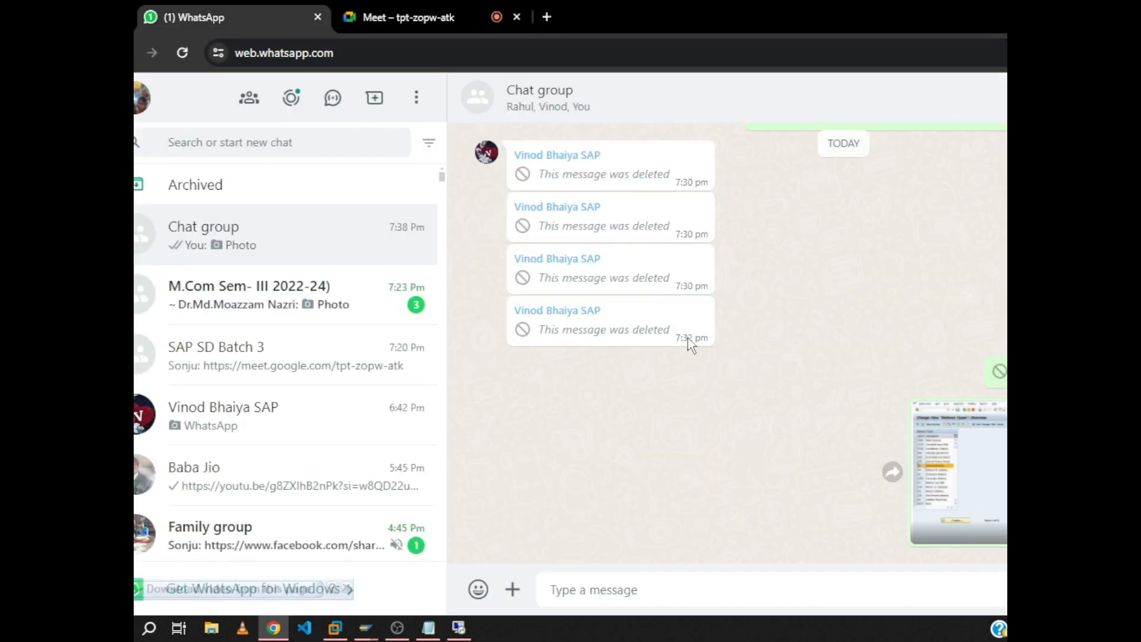
pyautogui.scroll(3, 866, 309)
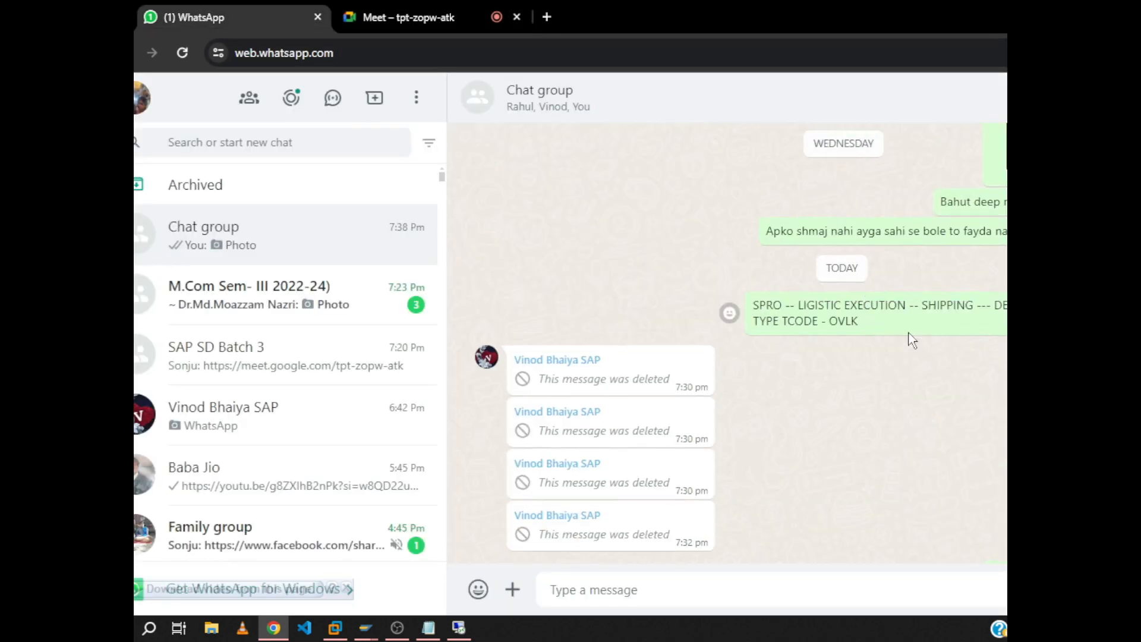
pyautogui.moveTo(864, 324); pyautogui.dragTo(744, 303)
pyautogui.moveTo(860, 326); pyautogui.dragTo(753, 304)
pyautogui.hotkey('ctrl', 'c')
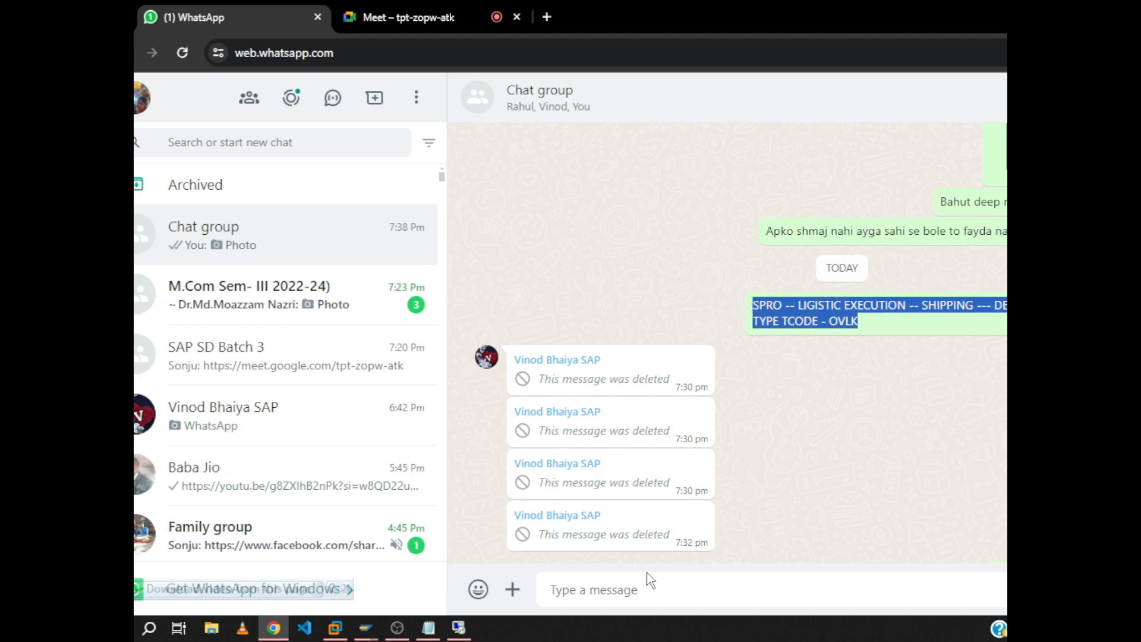
pyautogui.click(630, 590)
pyautogui.hotkey('ctrl', 'v')
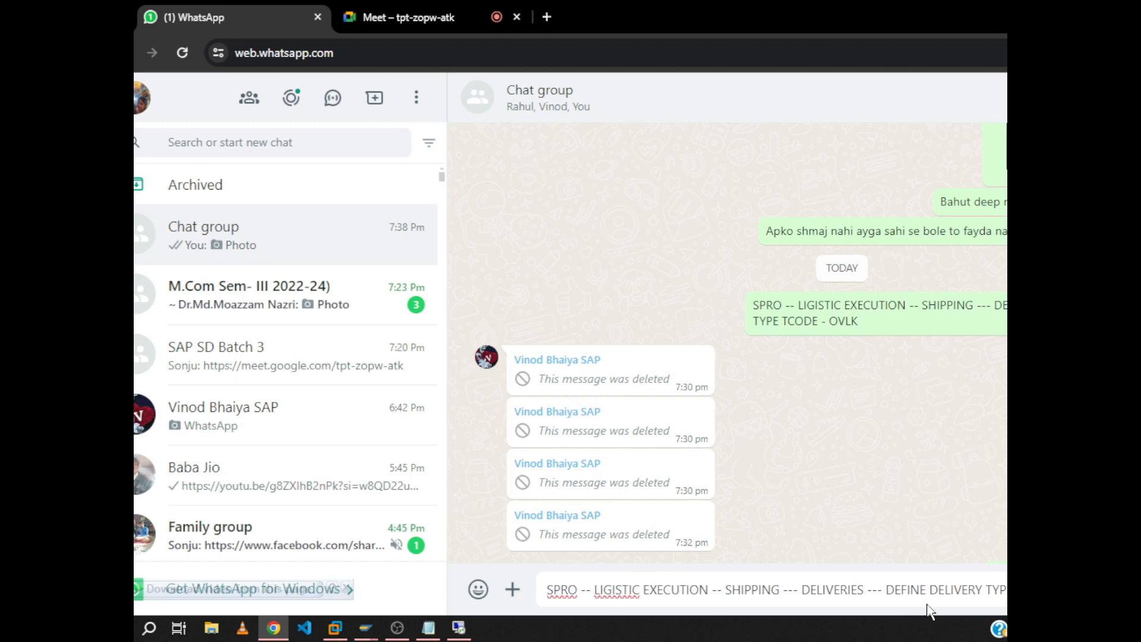
# Edit the draft message to read "SPRO -- LIGISTIC EXECUTION -- BILLING -- DEFINE BILLING TYPE"
pyautogui.press('BackSpace')
pyautogui.press('BackSpace')
pyautogui.press('BackSpace')
pyautogui.press('BackSpace')
pyautogui.press('BackSpace')
pyautogui.press('BackSpace')
pyautogui.press('BackSpace')
pyautogui.press('BackSpace')
pyautogui.press('BackSpace')
pyautogui.press('BackSpace')
pyautogui.press('BackSpace')
pyautogui.press('BackSpace')
pyautogui.press('BackSpace')
pyautogui.press('BackSpace')
pyautogui.press('BackSpace')
pyautogui.press('BackSpace')
pyautogui.press('BackSpace')
pyautogui.press('BackSpace')
pyautogui.press('BackSpace')
pyautogui.press('BackSpace')
pyautogui.press('BackSpace')
pyautogui.press('BackSpace')
pyautogui.press('BackSpace')
pyautogui.press('BackSpace')
pyautogui.press('BackSpace')
pyautogui.press('BackSpace')
pyautogui.press('BackSpace')
pyautogui.press('BackSpace')
pyautogui.press('BackSpace')
pyautogui.press('BackSpace')
pyautogui.press('BackSpace')
pyautogui.press('BackSpace')
pyautogui.press('BackSpace')
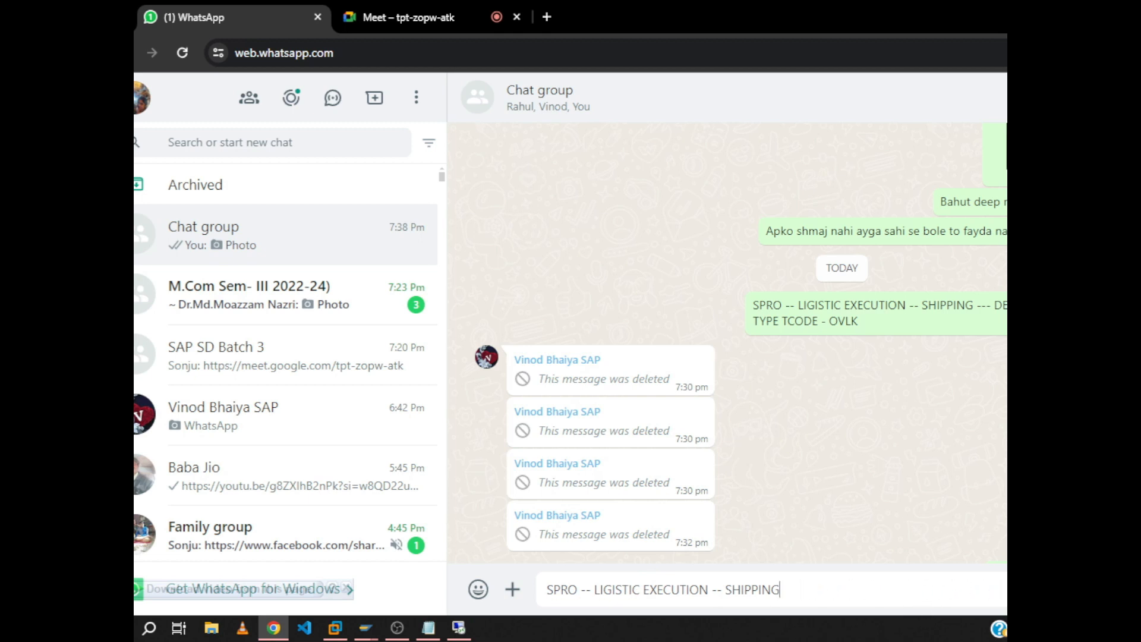
pyautogui.write('B')
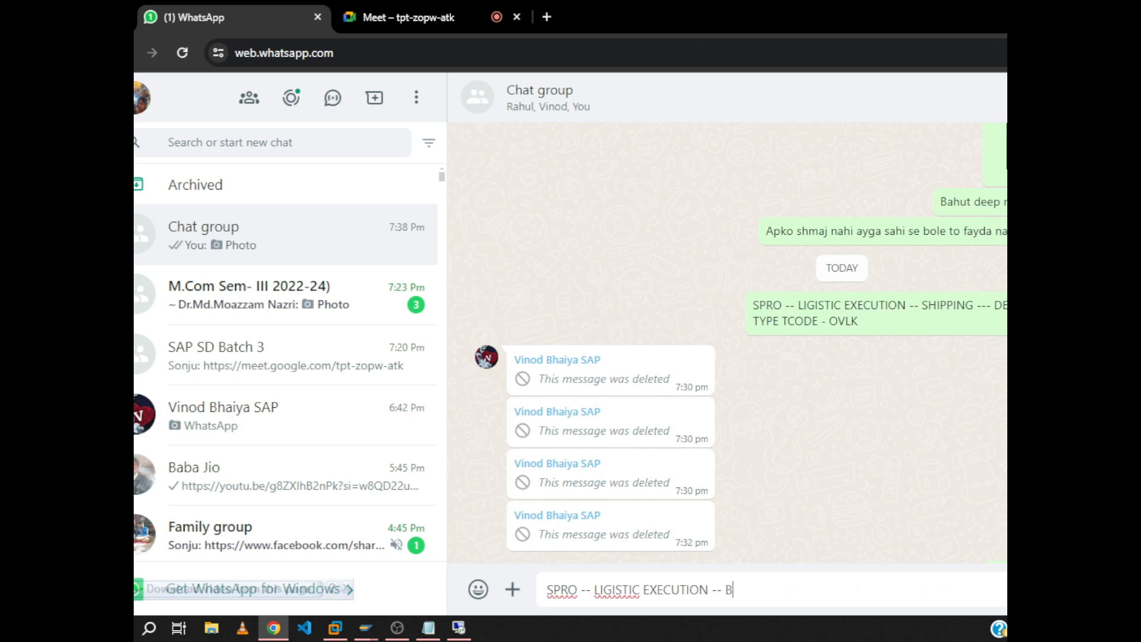
pyautogui.write('ILLING -- DEFINE BILLING')
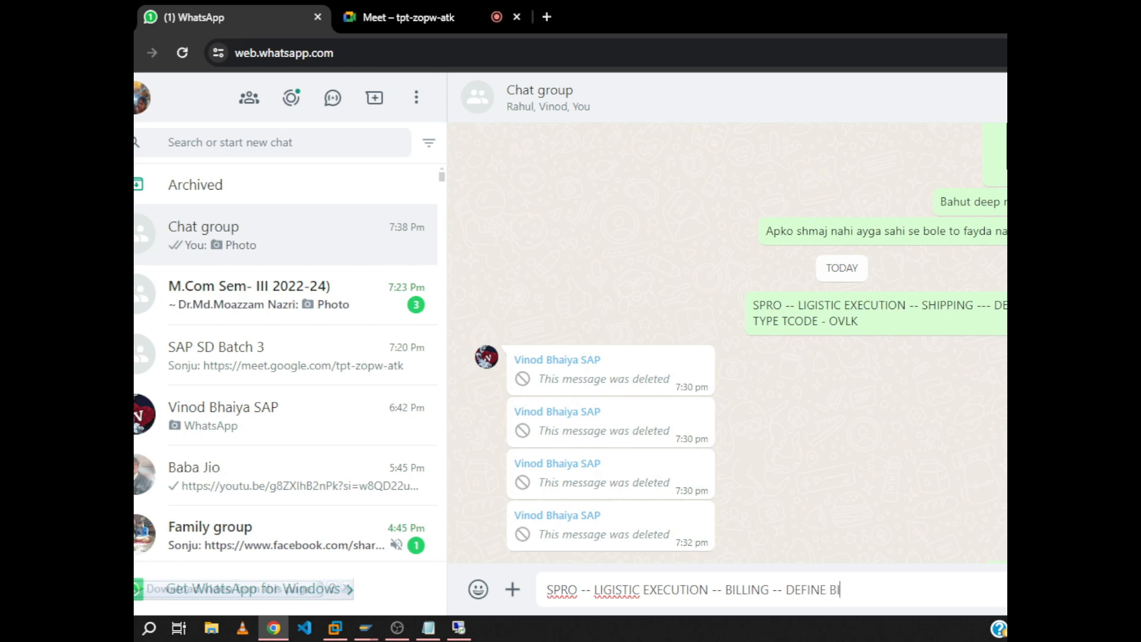
pyautogui.write(' TYPE')
# Check the billing types transaction code in the Meet presentation, append "TCODE VOFA" to the draft, and send it to the group
pyautogui.click(441, 23)
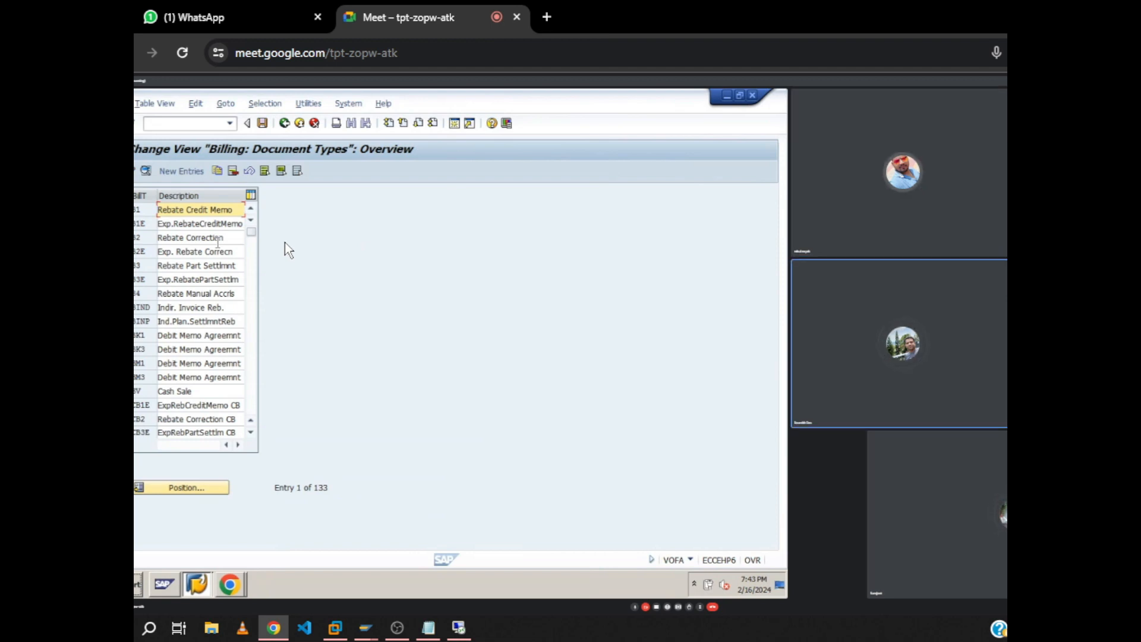
pyautogui.click(236, 5)
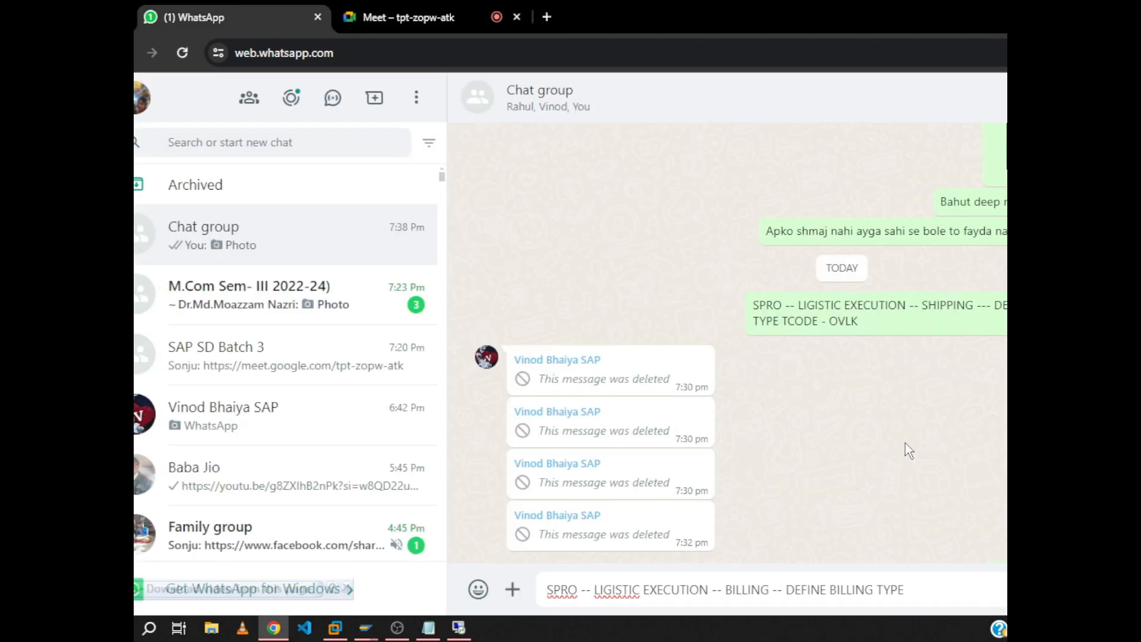
pyautogui.click(461, 13)
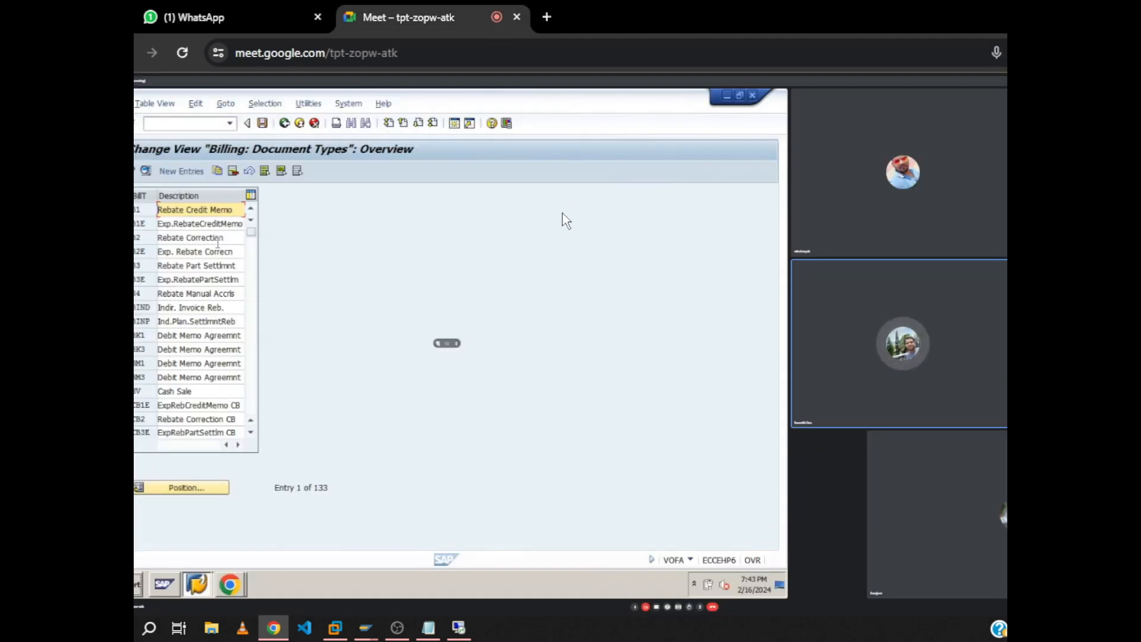
pyautogui.click(274, 26)
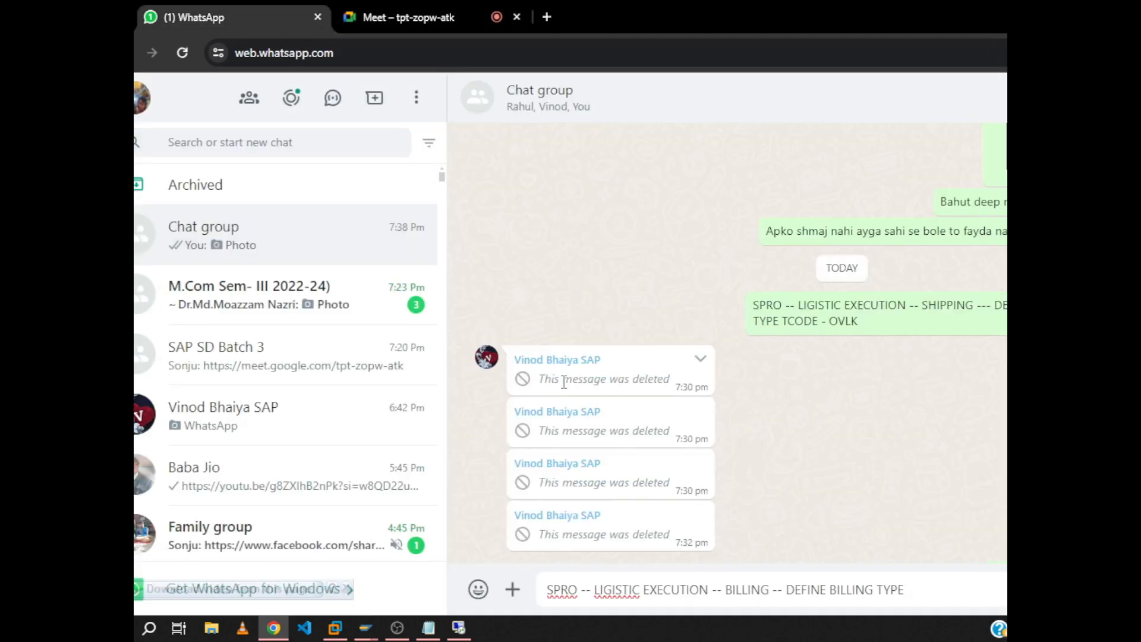
pyautogui.write('TCODE')
pyautogui.click(404, 18)
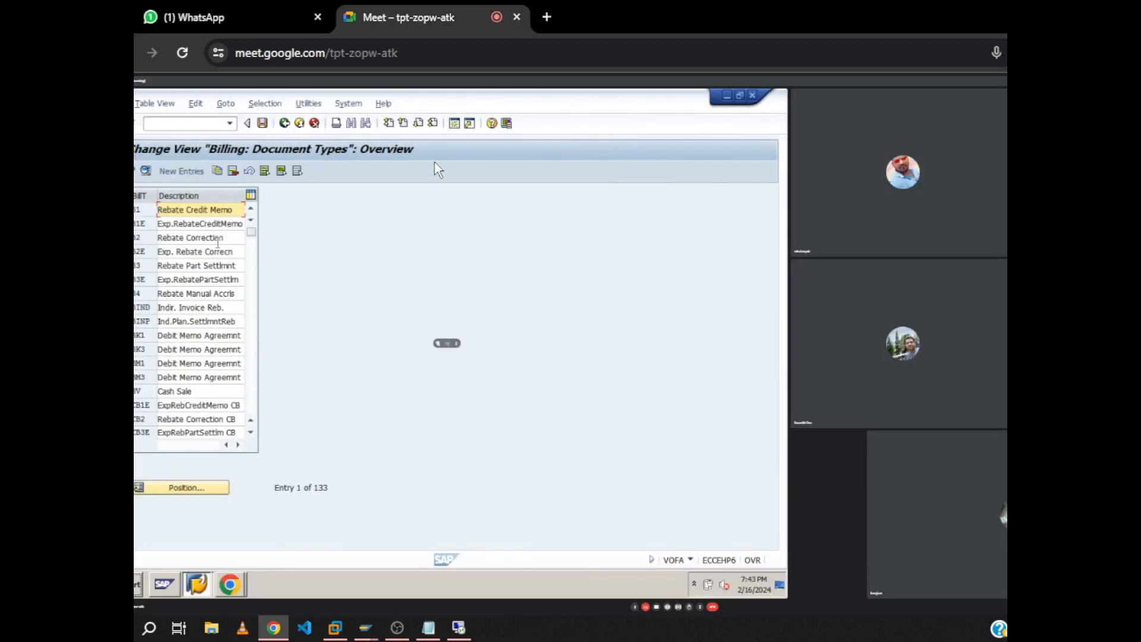
pyautogui.click(215, 19)
pyautogui.write('VOFA')
pyautogui.press('Return')
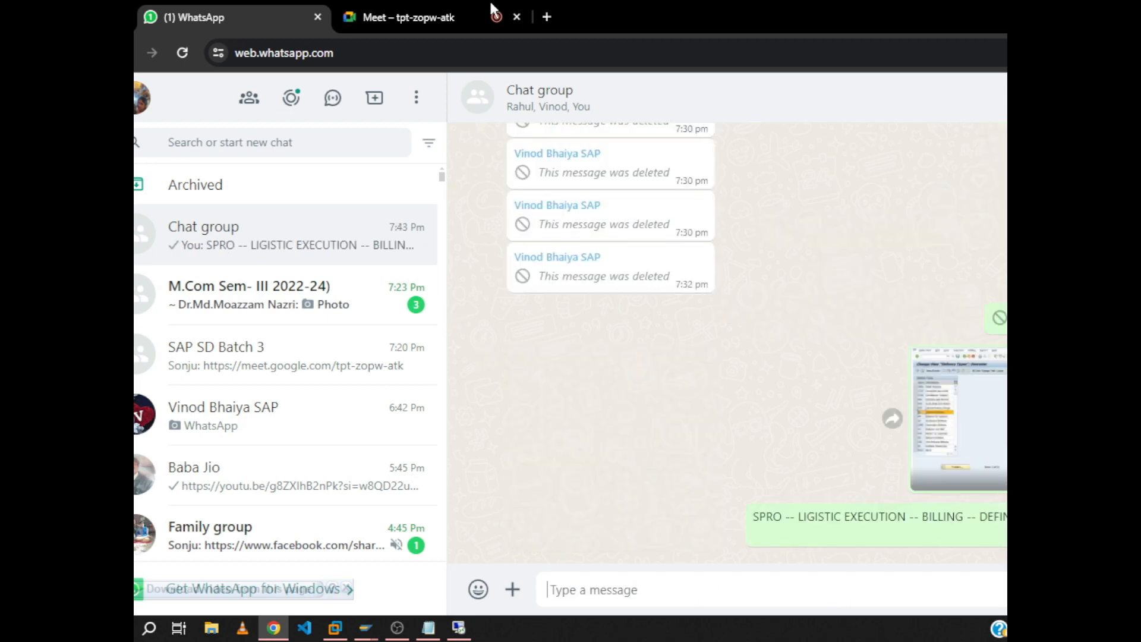
# Return to Meet, show the presentation in full screen, and position the billing document types list at F8
pyautogui.click(491, 11)
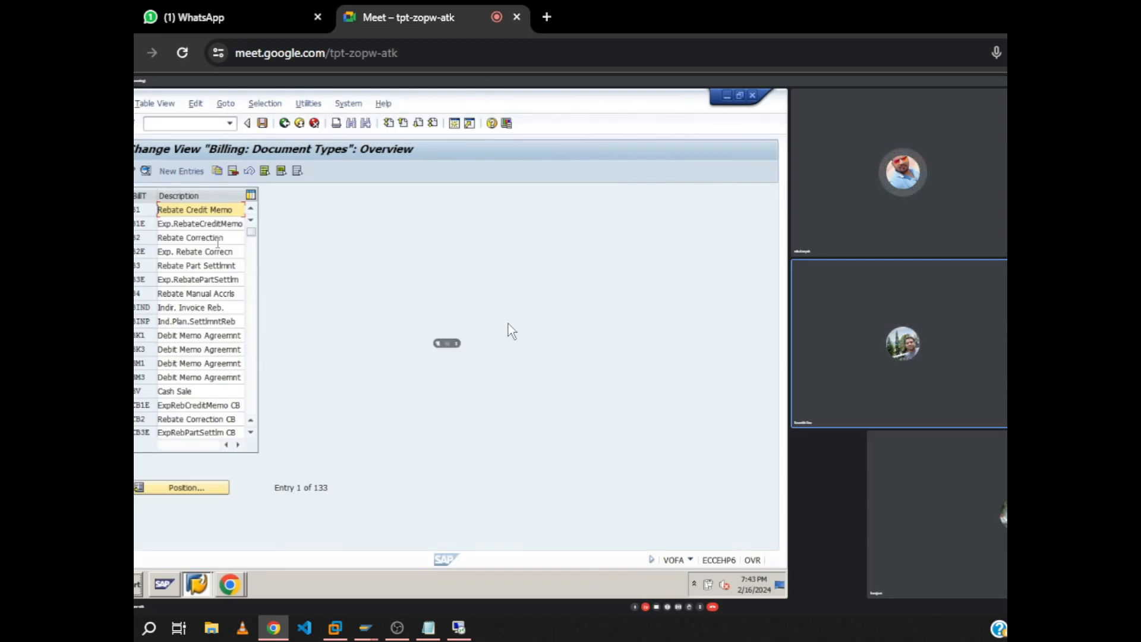
pyautogui.doubleClick(267, 346)
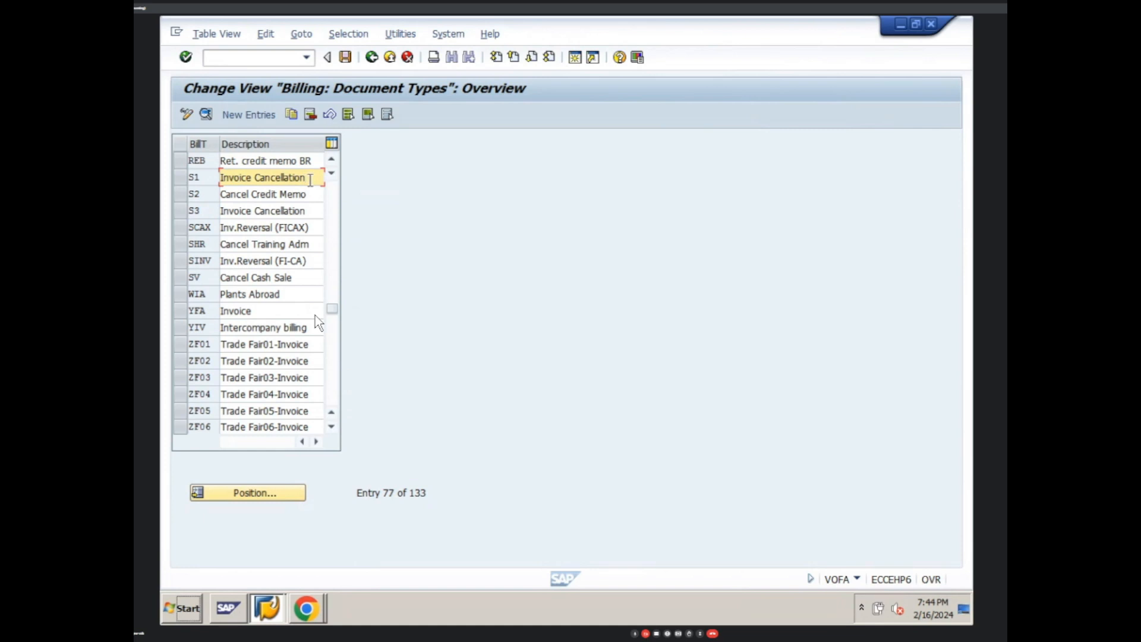
pyautogui.click(265, 492)
pyautogui.write('f8')
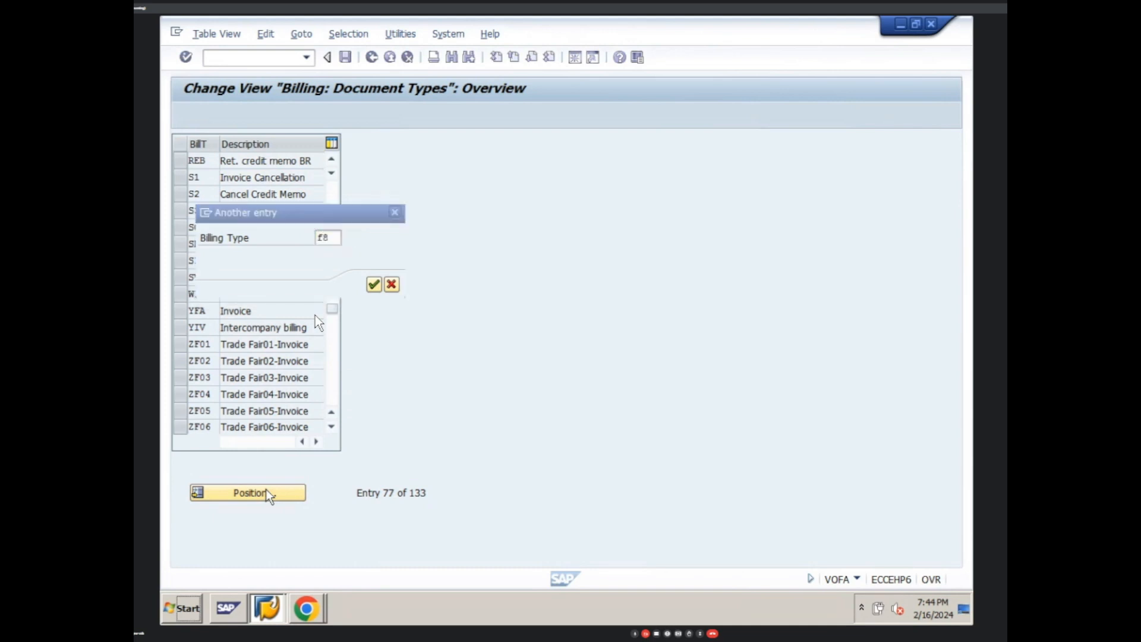
pyautogui.press('Return')
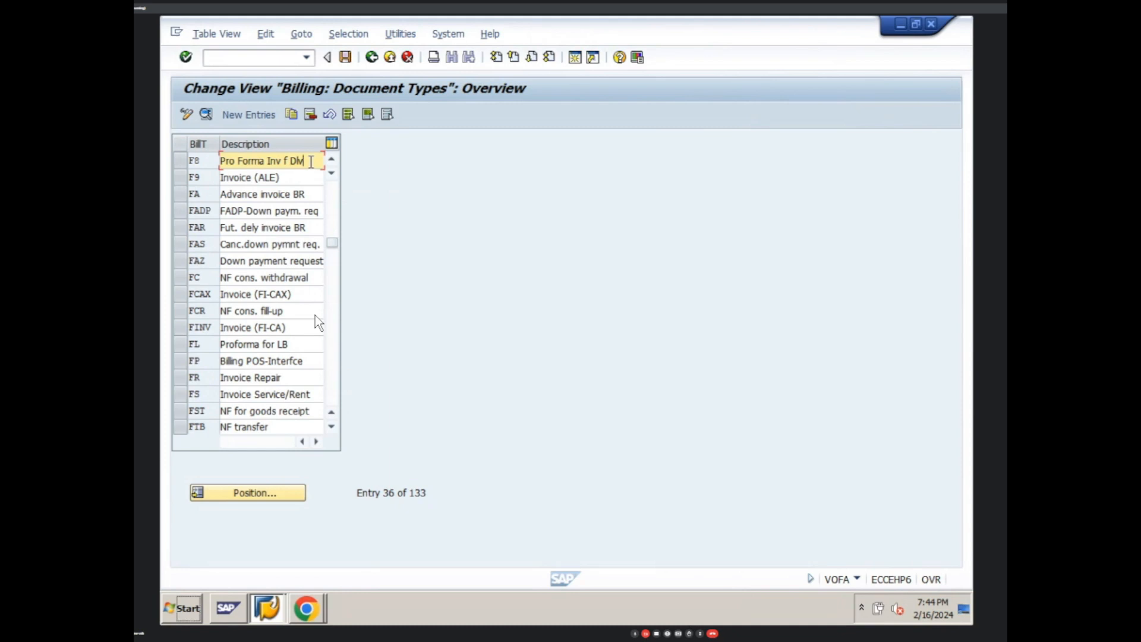
# Position the billing document types list at type F5
pyautogui.click(268, 493)
pyautogui.write('f5')
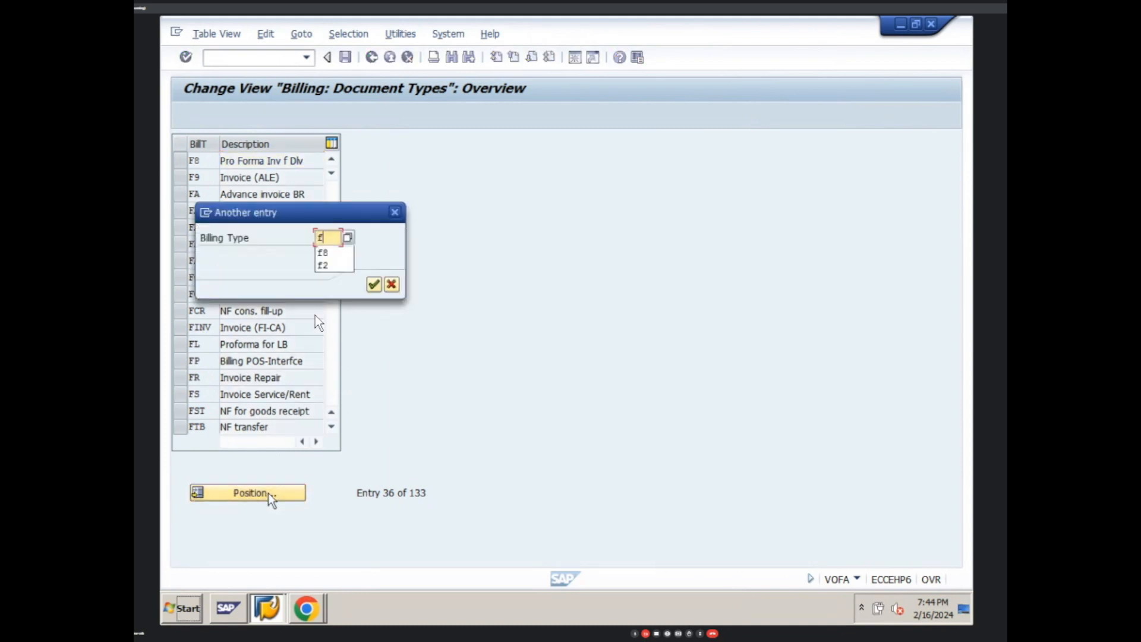
pyautogui.press('Return')
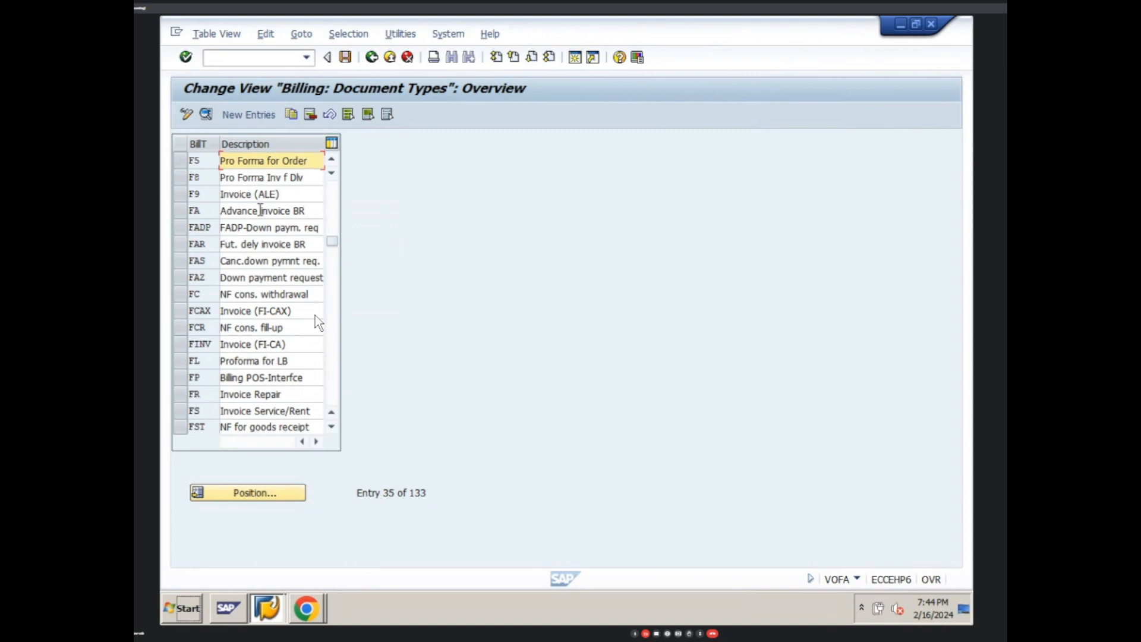
# Examine the Proforma for LB, Pro Forma for Order and Invoice Repair entries in the billing document types list
pyautogui.click(300, 363)
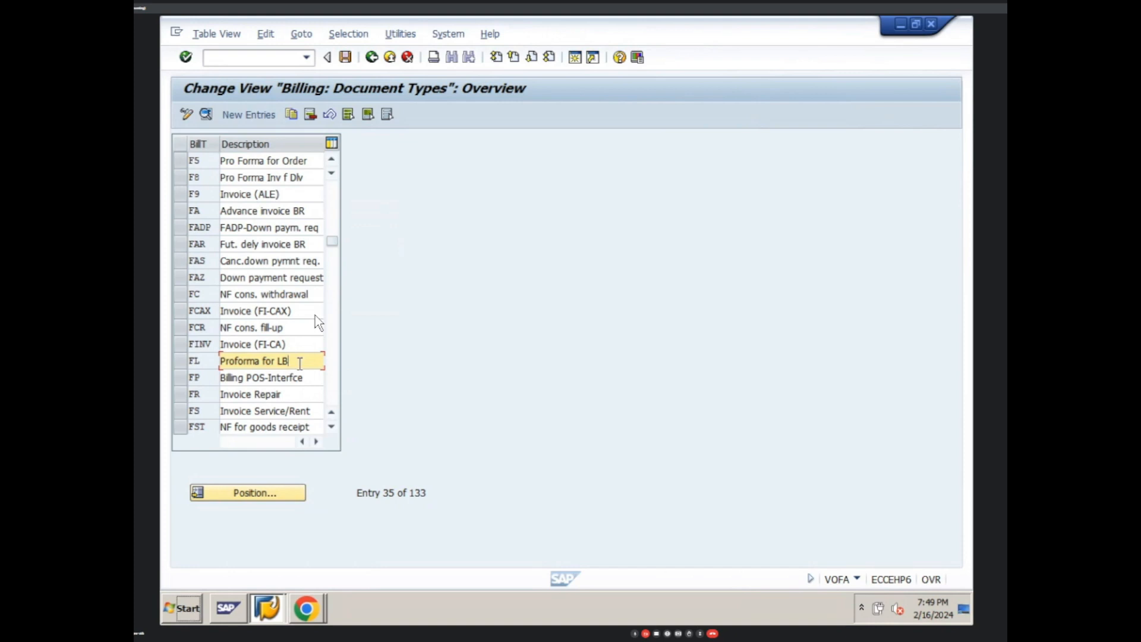
pyautogui.click(332, 429)
pyautogui.click(331, 429)
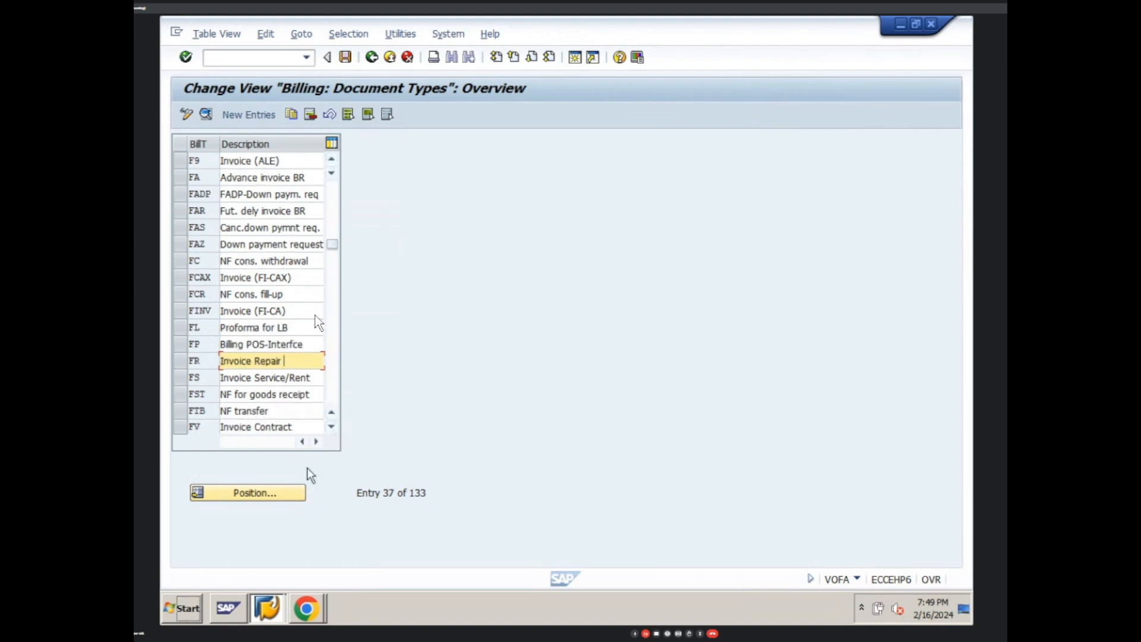
pyautogui.click(332, 159)
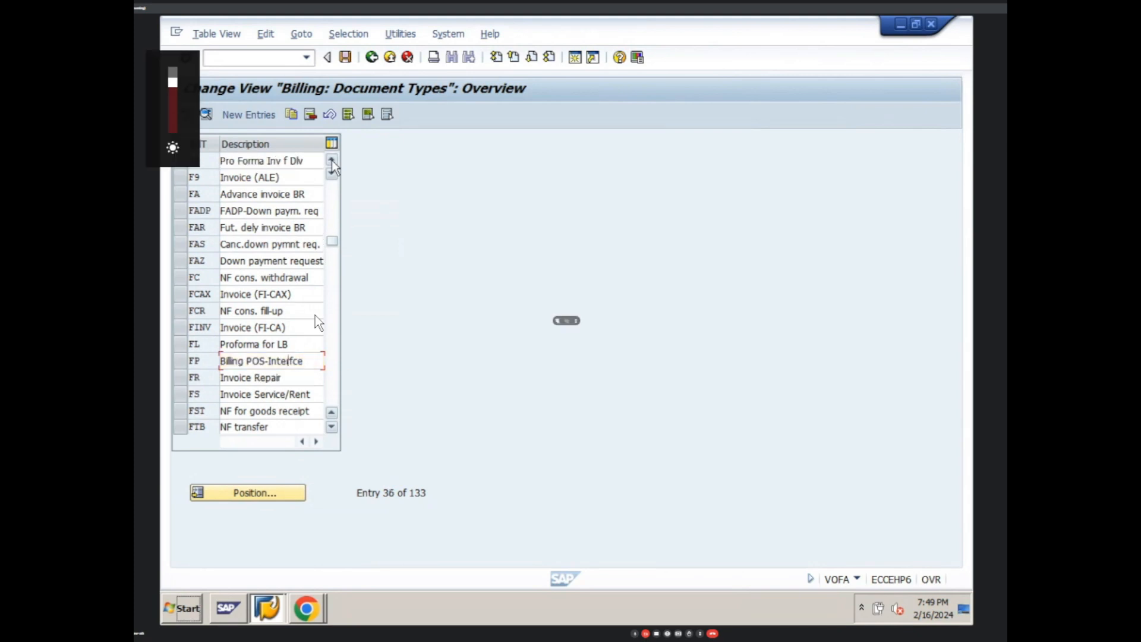
pyautogui.click(332, 159)
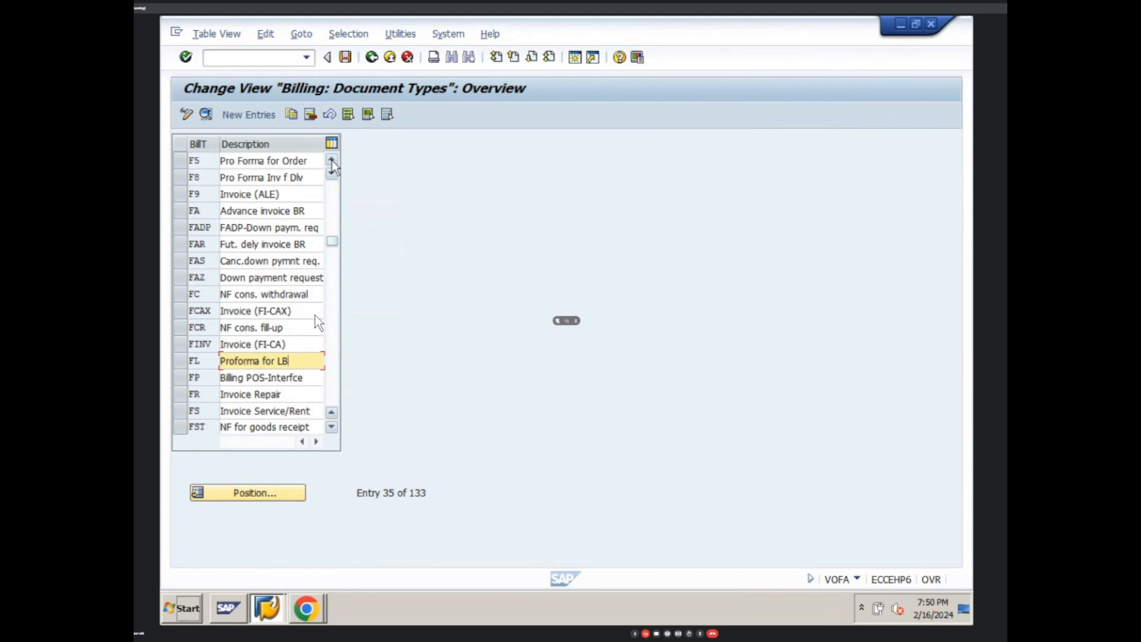
pyautogui.click(315, 161)
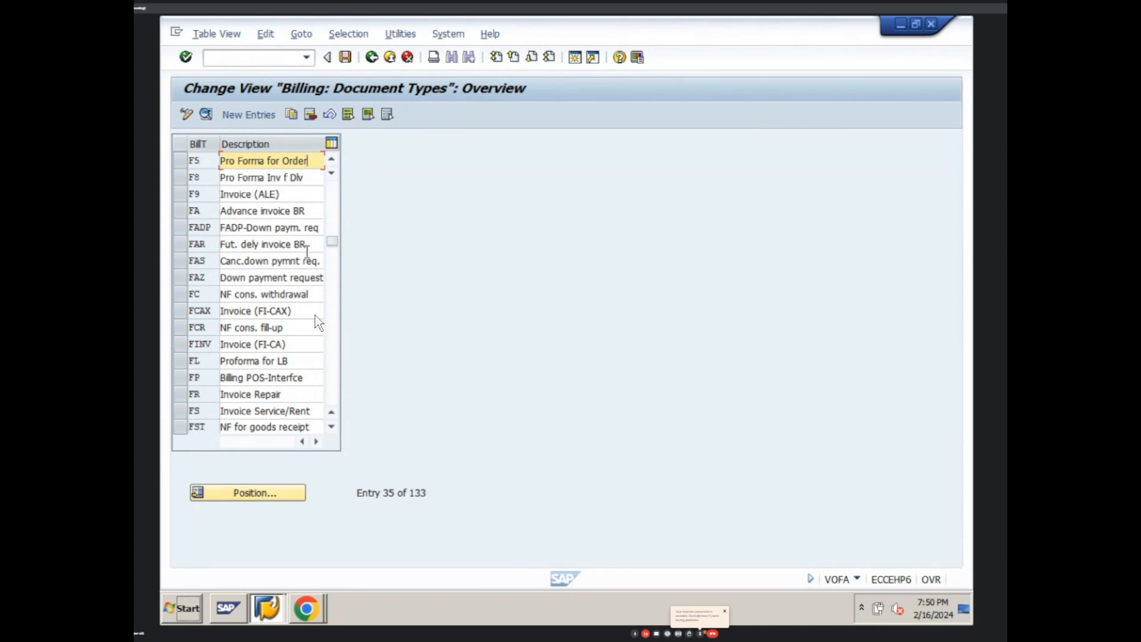
pyautogui.click(298, 394)
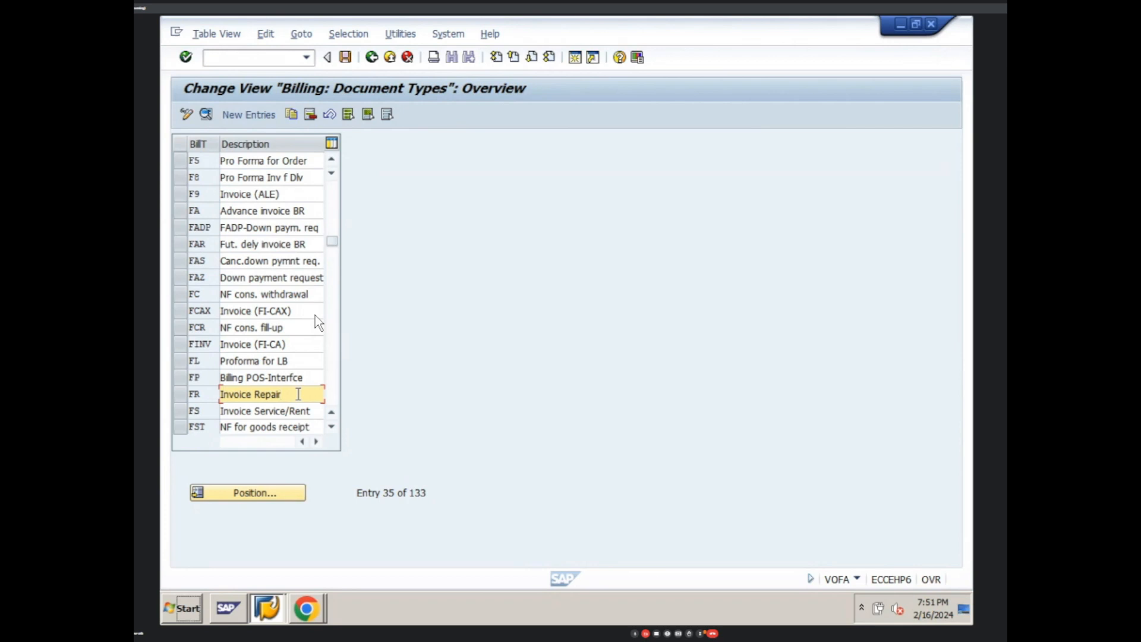
# Leave the billing types list and run the customizing settings check for billing document type F2
pyautogui.click(371, 57)
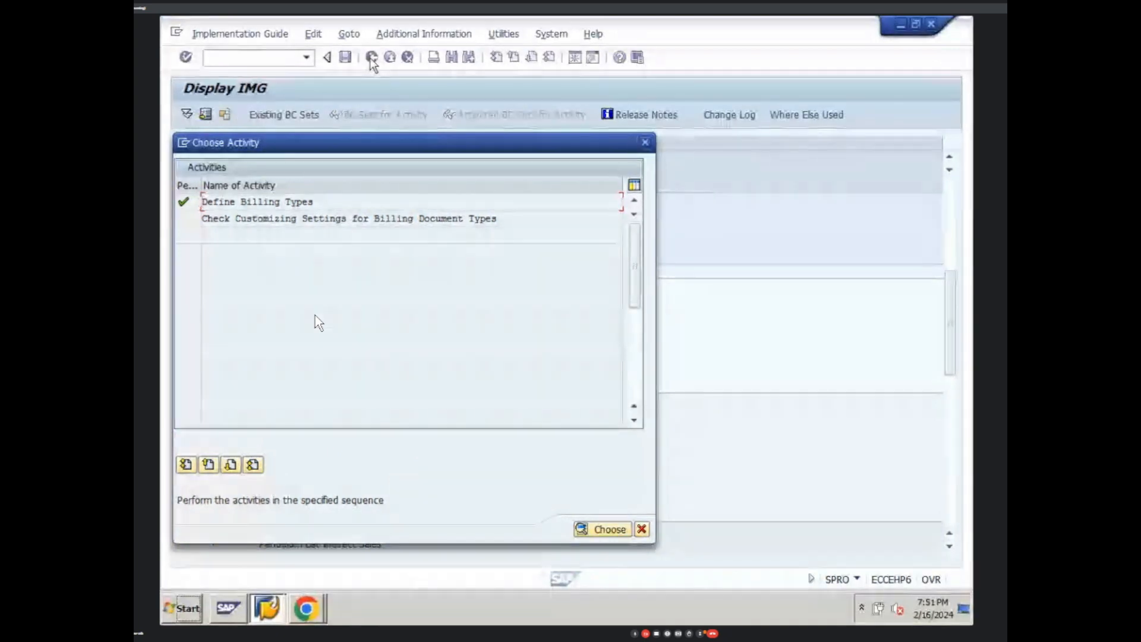
pyautogui.doubleClick(394, 219)
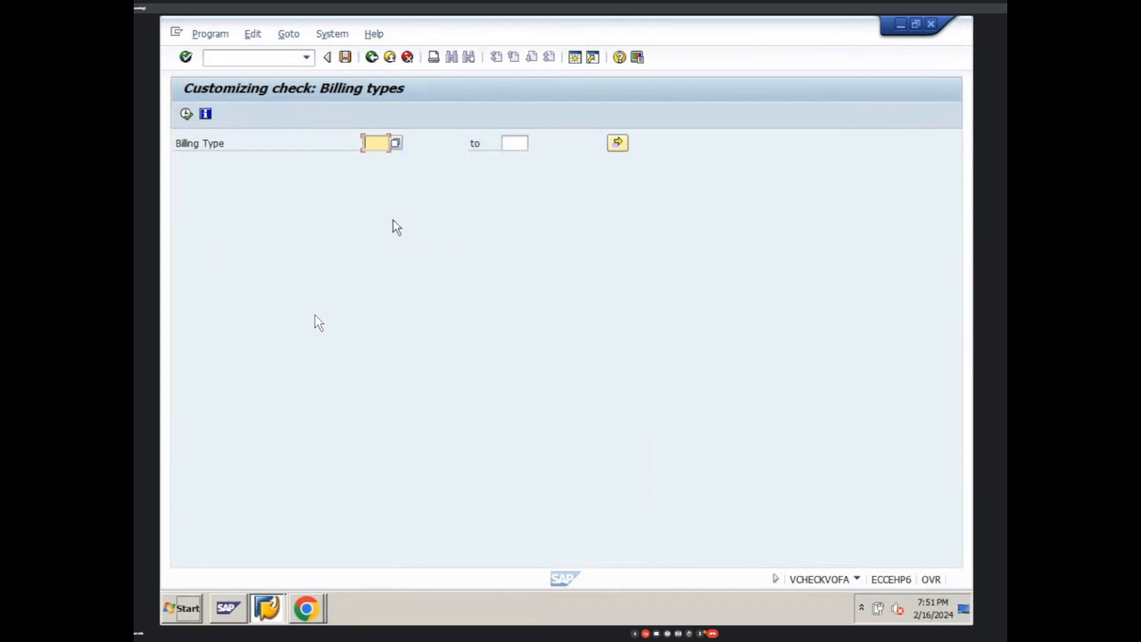
pyautogui.write('f2')
pyautogui.click(185, 113)
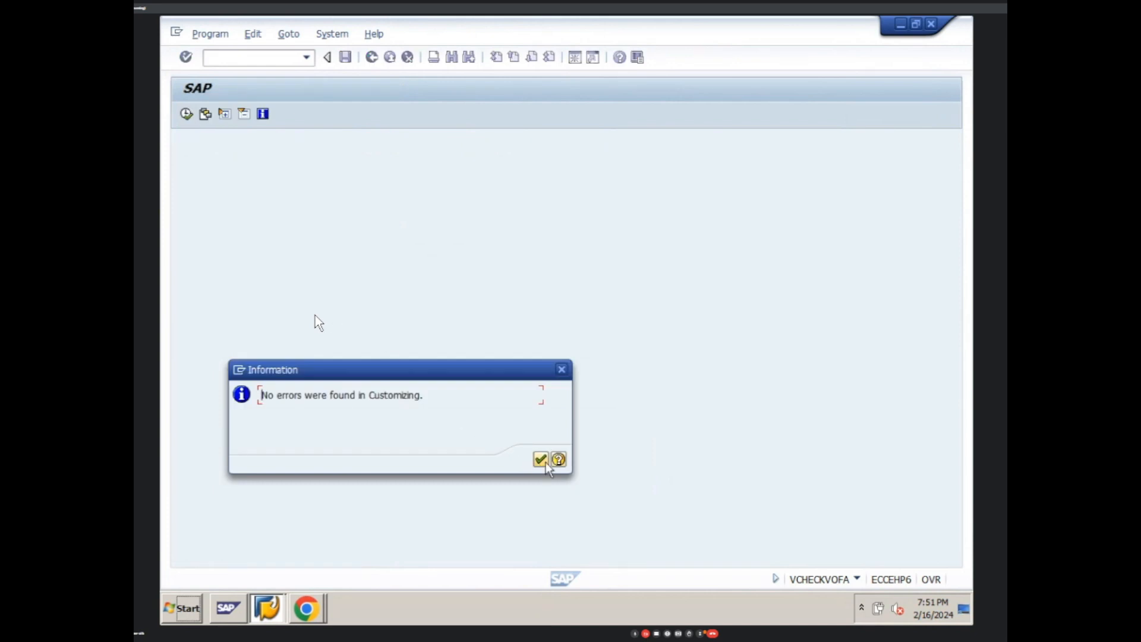
pyautogui.click(541, 460)
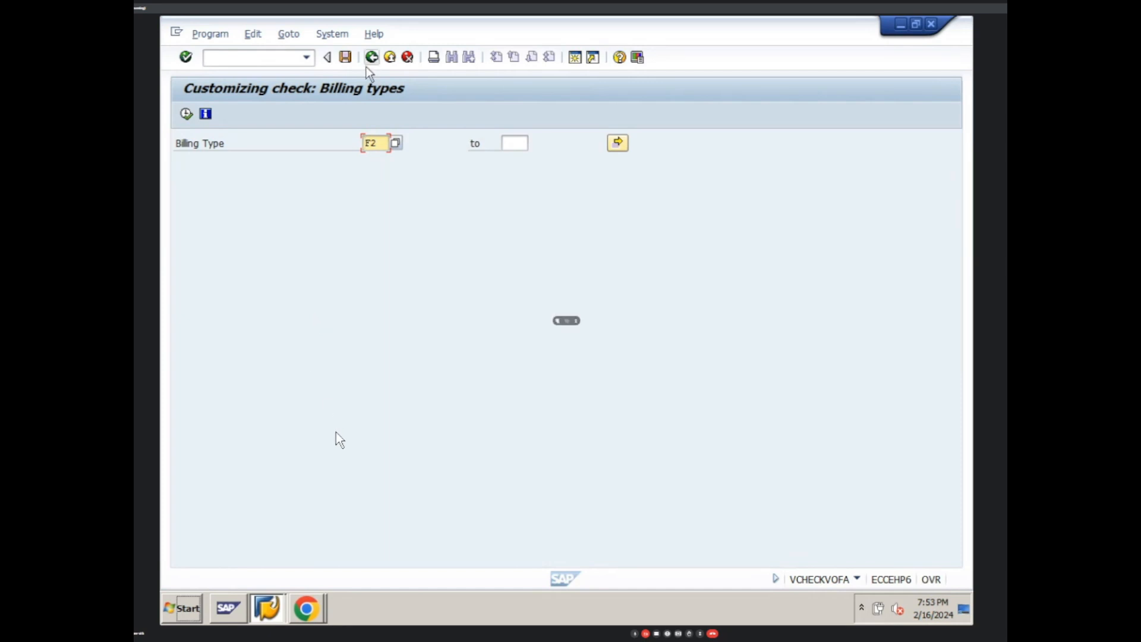
# Switch to the Remote Desktop session showing the delivery types list and close the connection
pyautogui.press('super')
pyautogui.click(458, 627)
pyautogui.click(880, 9)
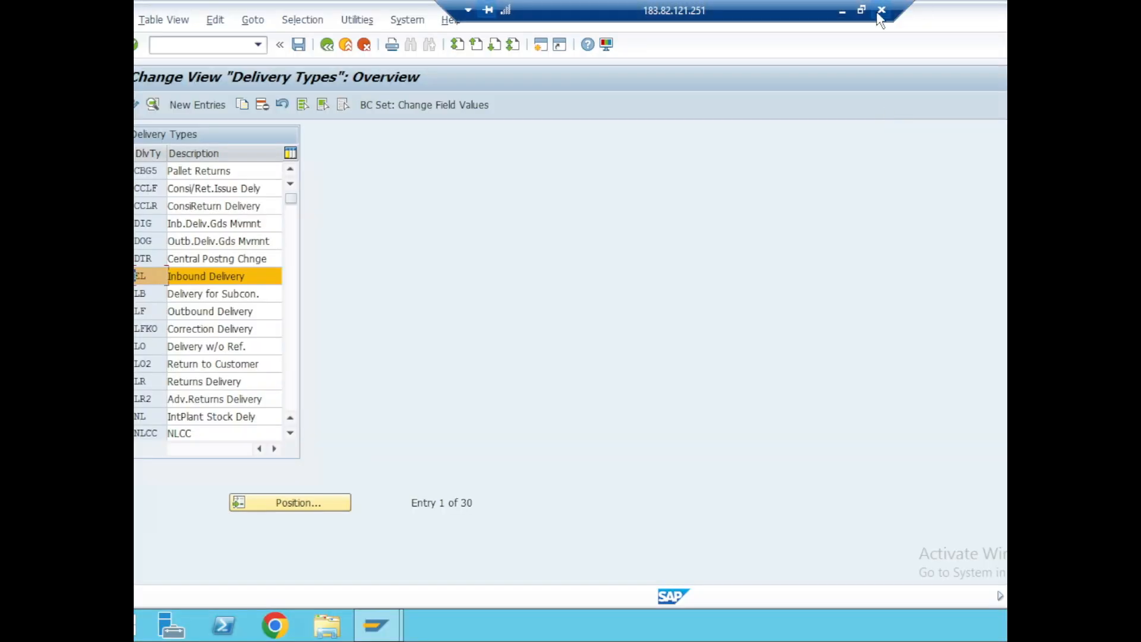
# Confirm the remote disconnect, leave the customizing guide and open the pricing procedures list with transaction V/08
pyautogui.click(727, 349)
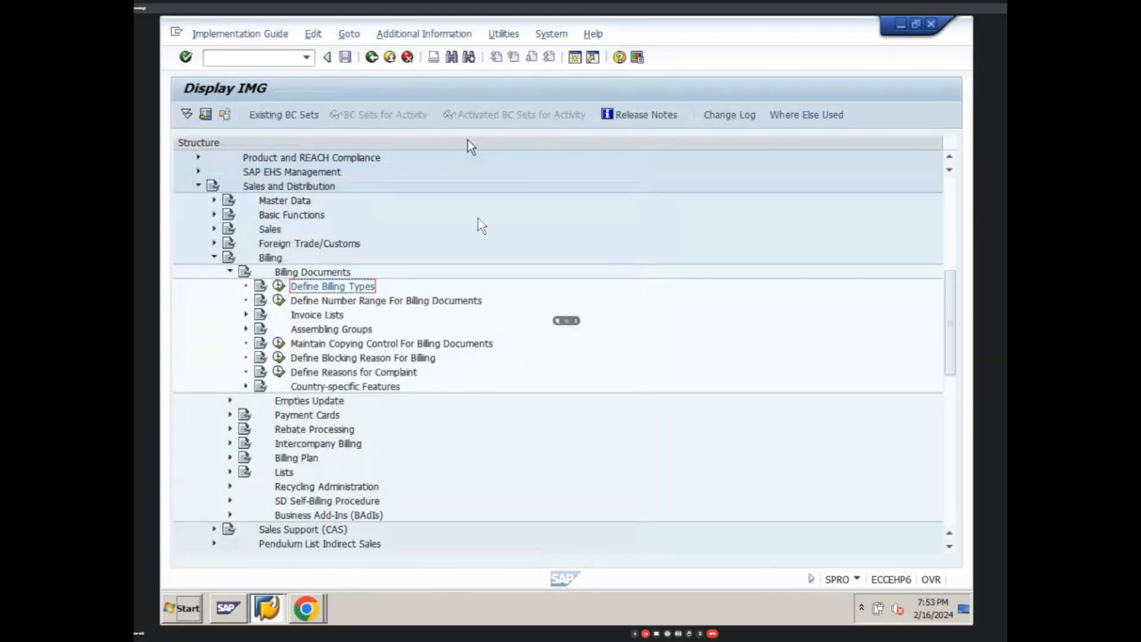
pyautogui.click(369, 61)
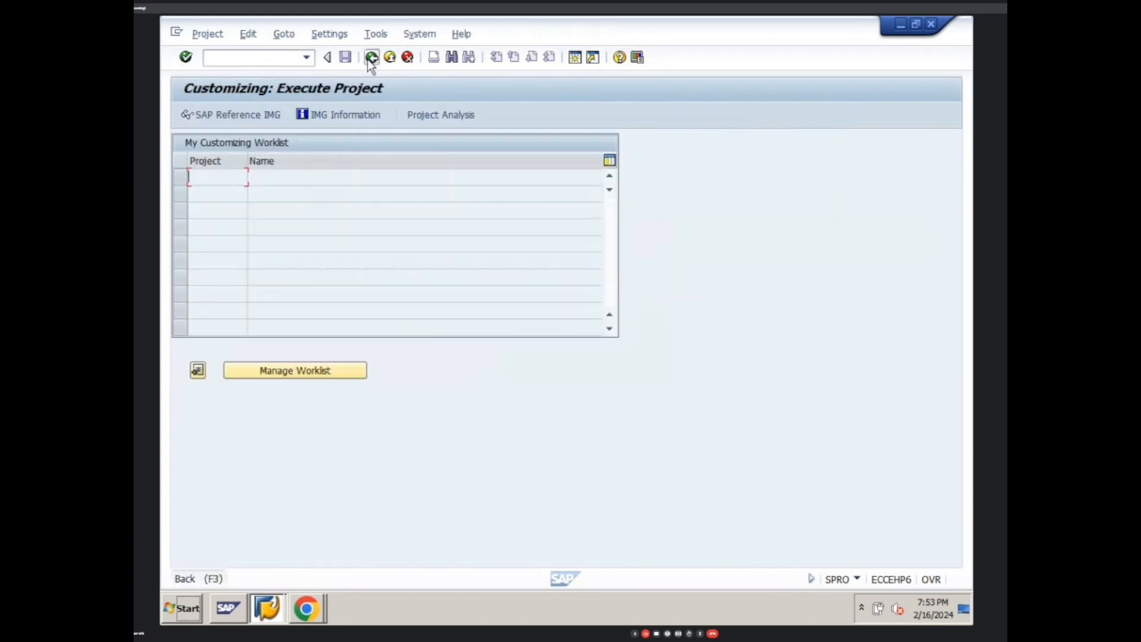
pyautogui.click(369, 62)
pyautogui.write('v')
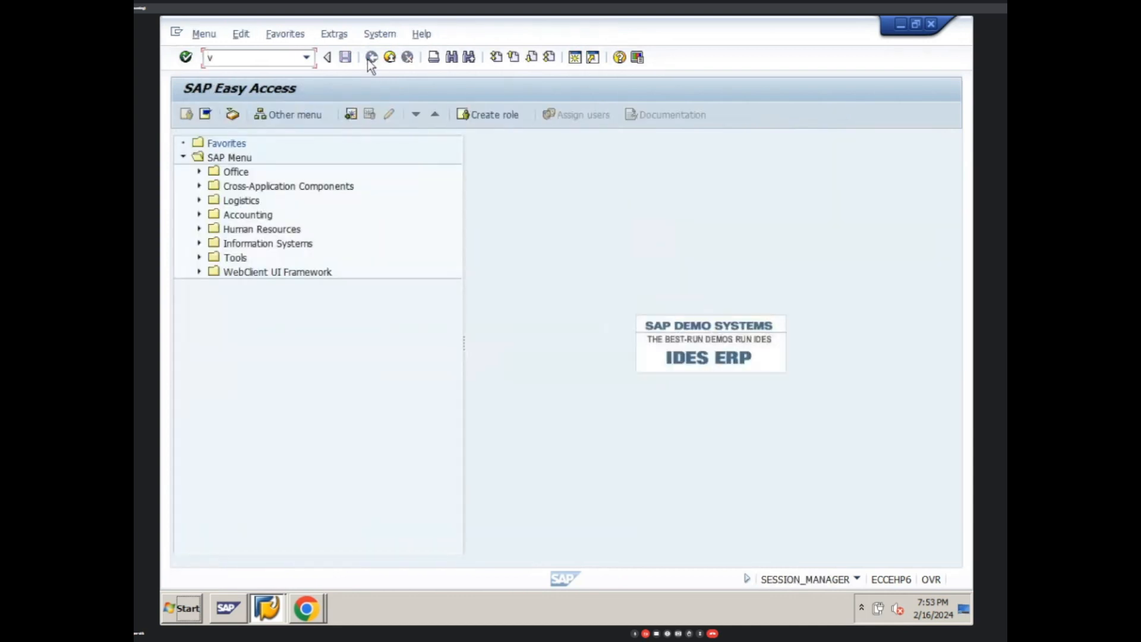
pyautogui.write('/8')
pyautogui.press('Return')
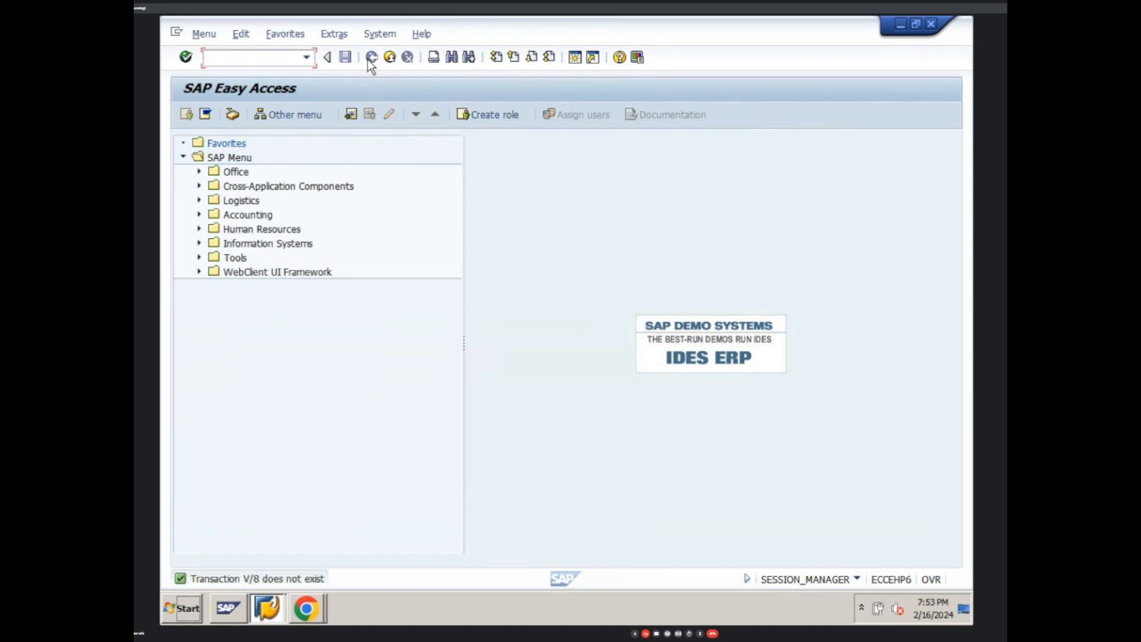
pyautogui.write('v/08')
pyautogui.press('Return')
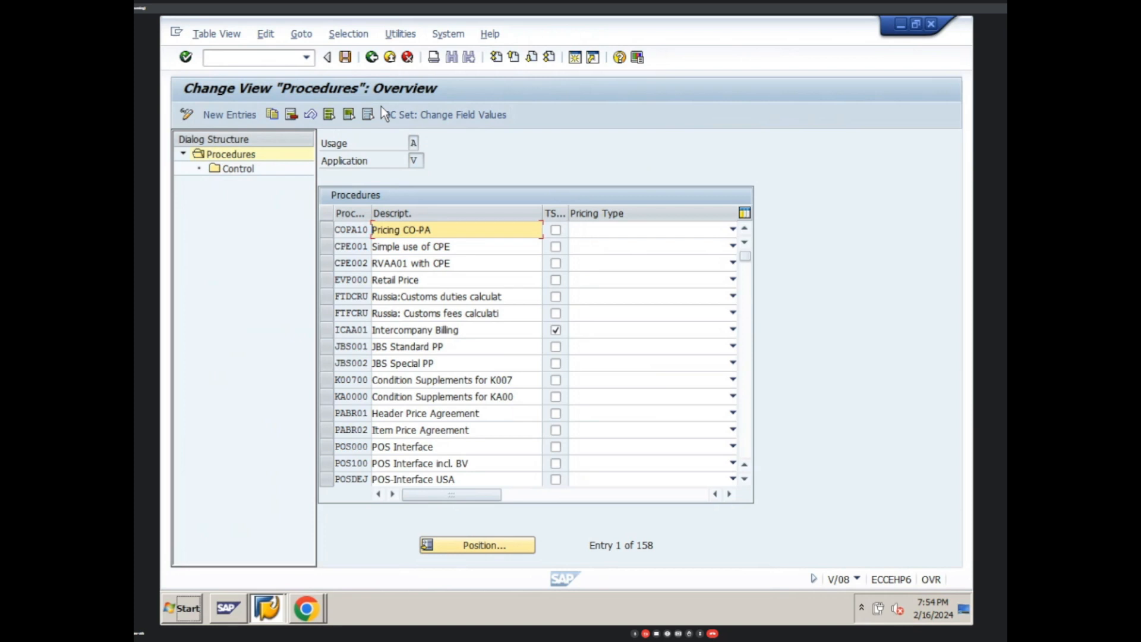
# Switch to the untitled Notepad note and move its window into view over the SAP screen
pyautogui.press('super')
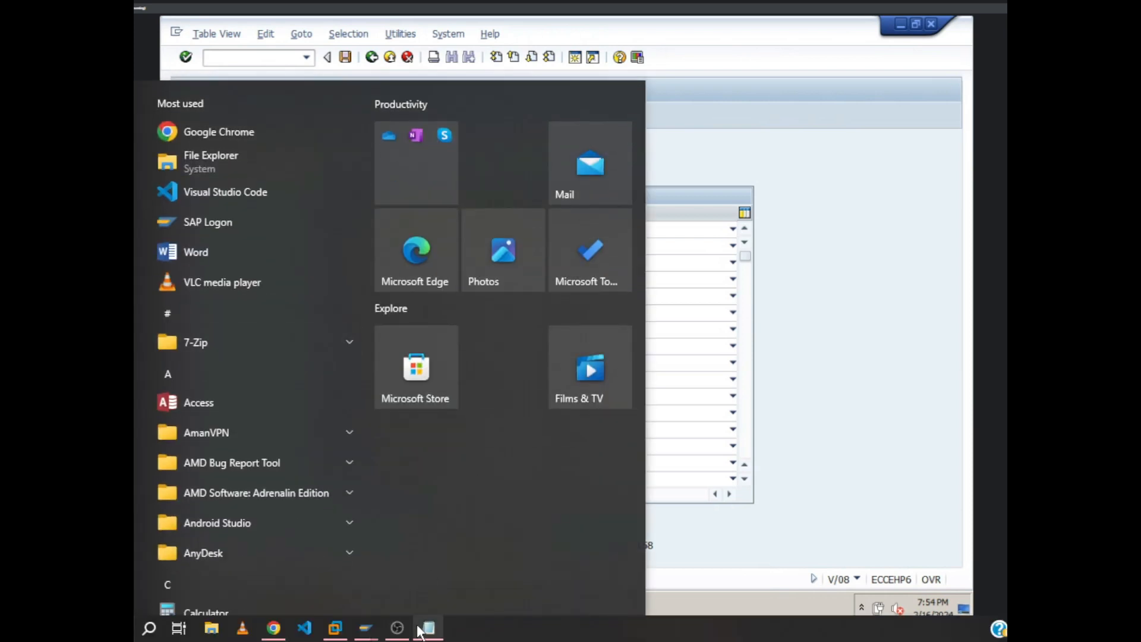
pyautogui.moveTo(427, 633)
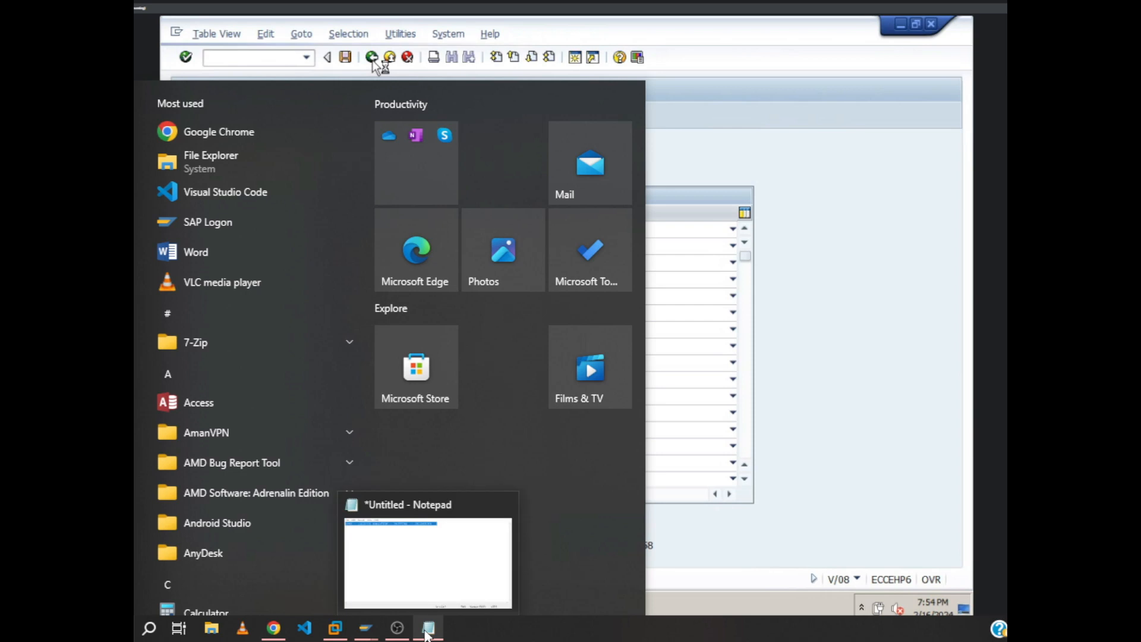
pyautogui.click(433, 534)
pyautogui.moveTo(1073, 134); pyautogui.dragTo(934, 159)
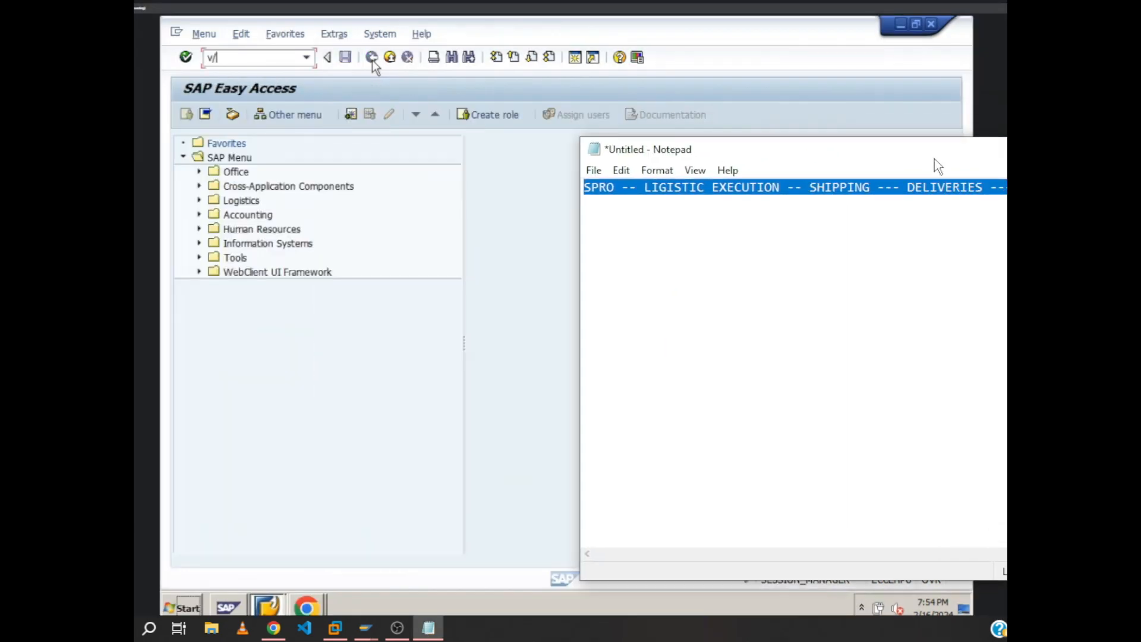
pyautogui.moveTo(1138, 149); pyautogui.dragTo(854, 175)
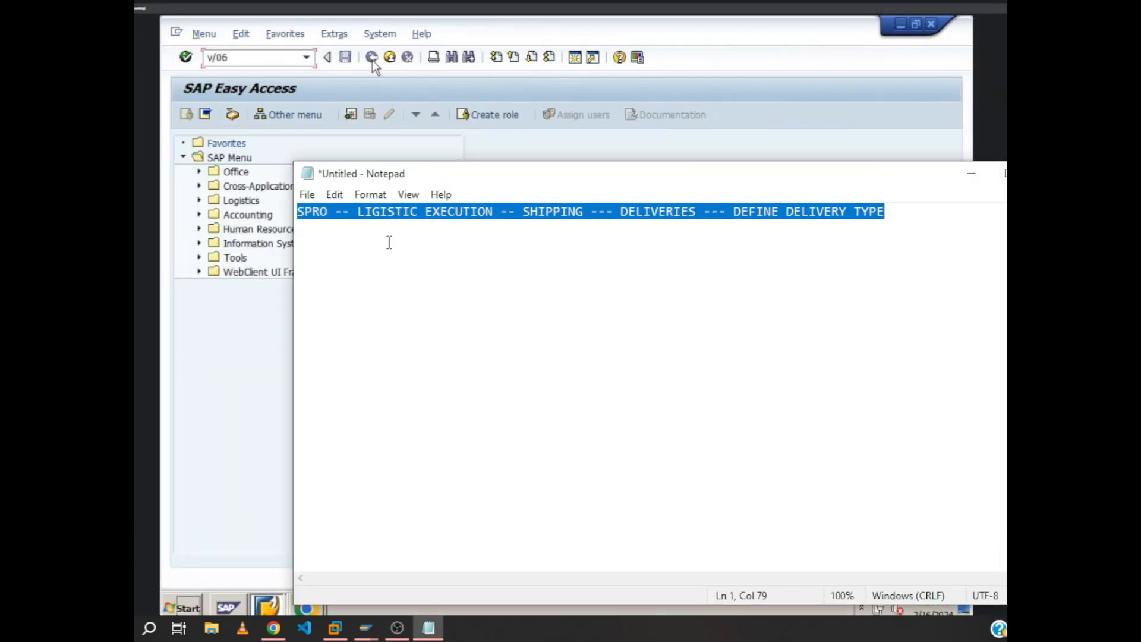
# Discard the untitled note and open Pricing.txt from the Desktop folder in Notepad
pyautogui.click(308, 195)
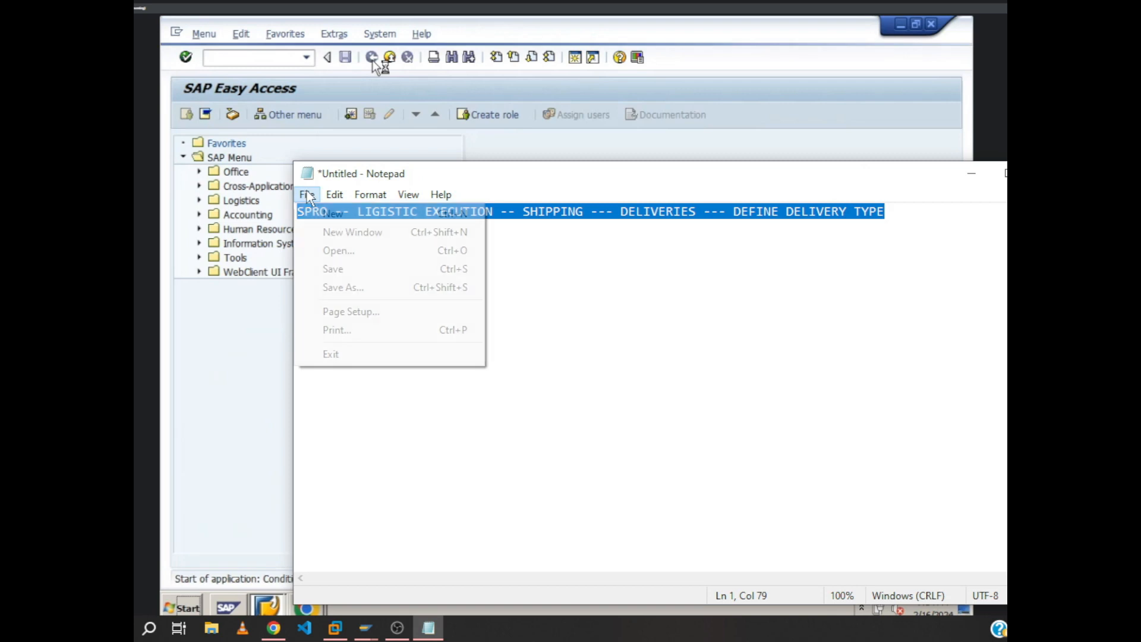
pyautogui.click(330, 250)
pyautogui.click(699, 321)
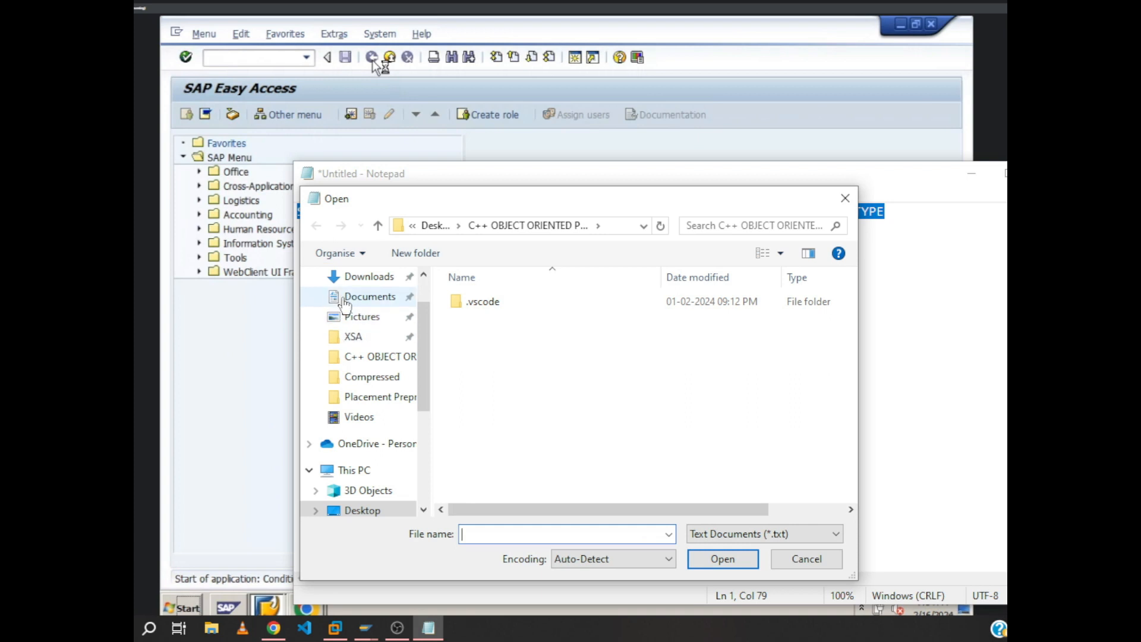
pyautogui.click(412, 226)
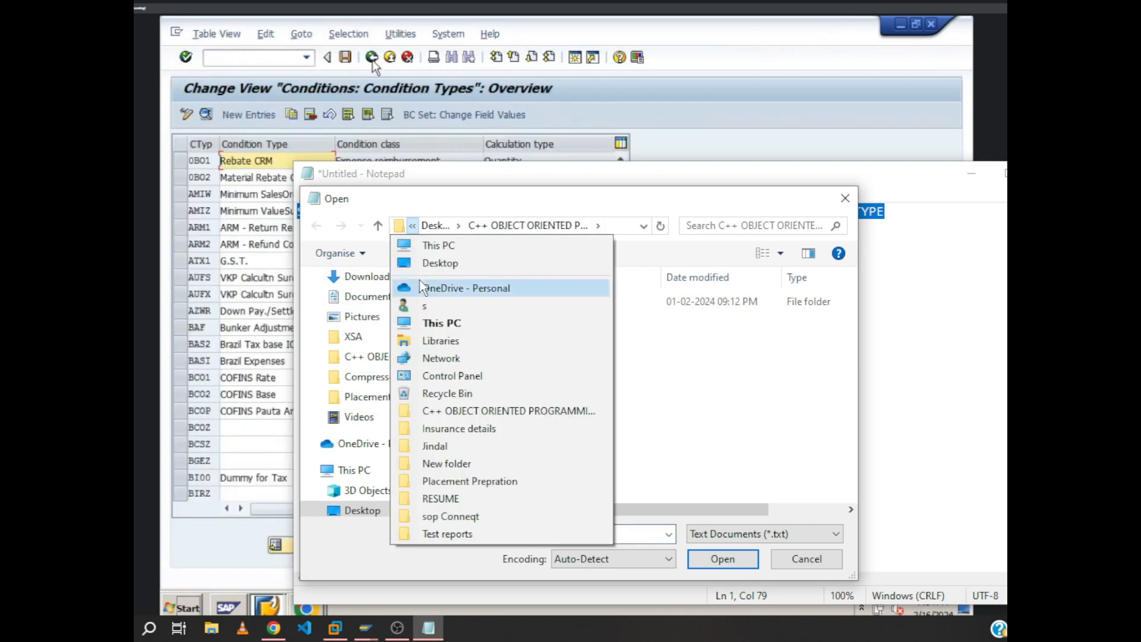
pyautogui.click(422, 259)
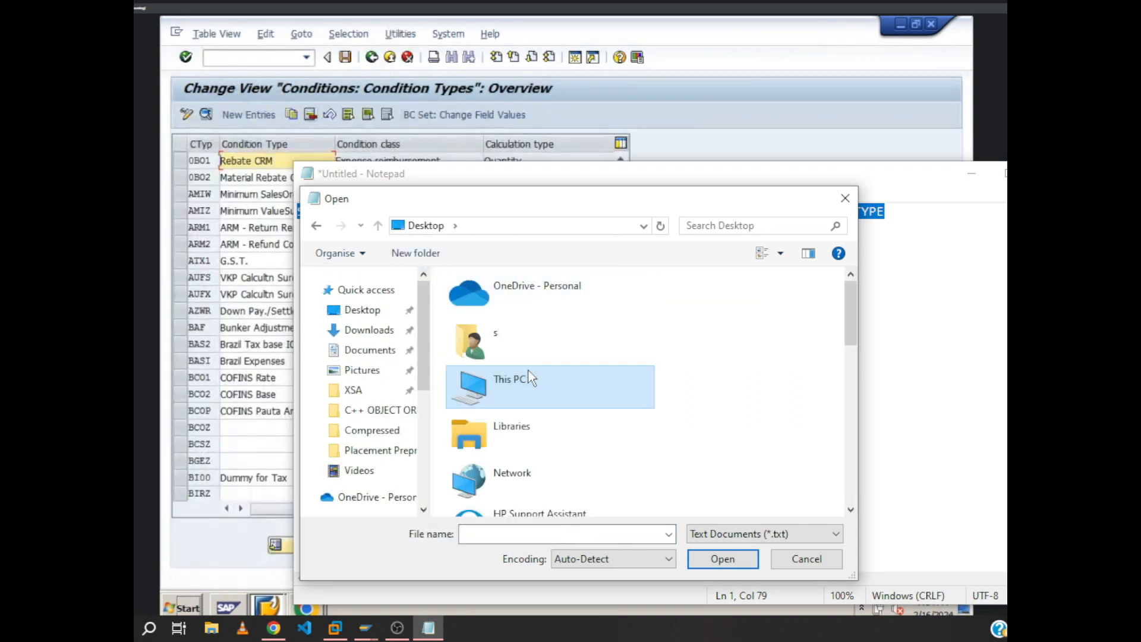
pyautogui.scroll(-5, 529, 371)
pyautogui.click(521, 438)
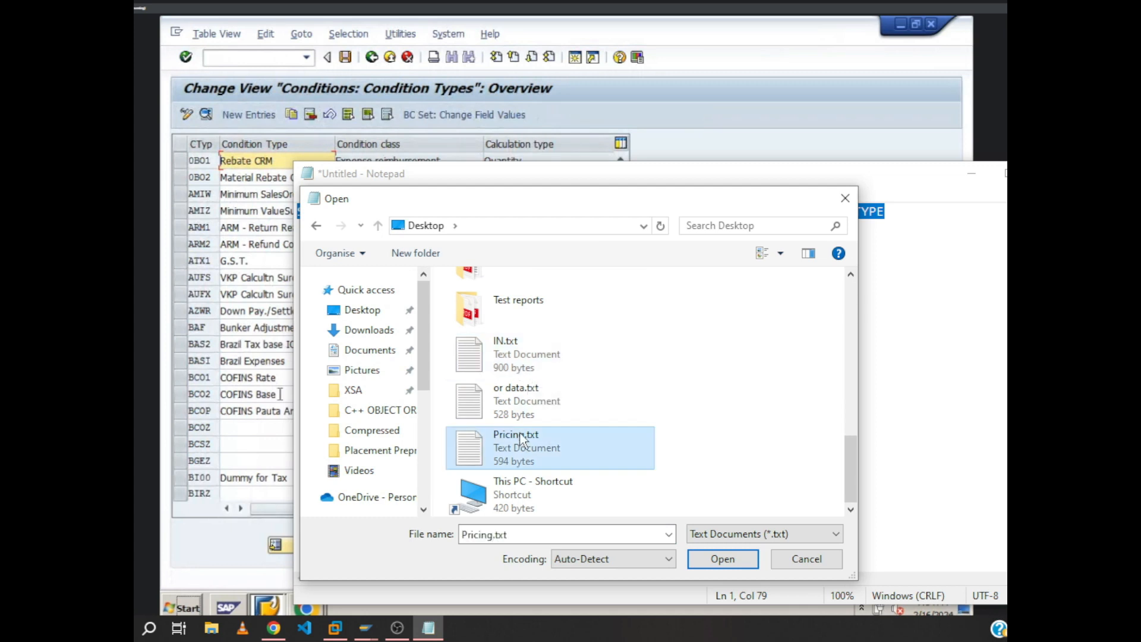
pyautogui.click(731, 559)
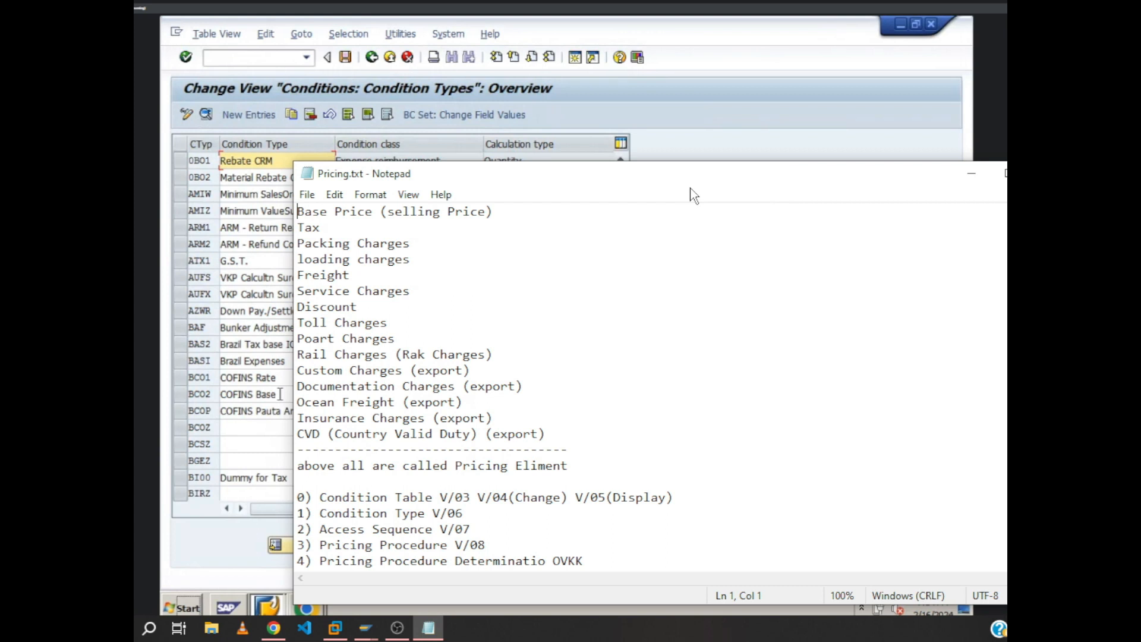
# Enlarge the Pricing.txt window to show all notes and place it beside the condition types list
pyautogui.moveTo(653, 177); pyautogui.dragTo(720, 114)
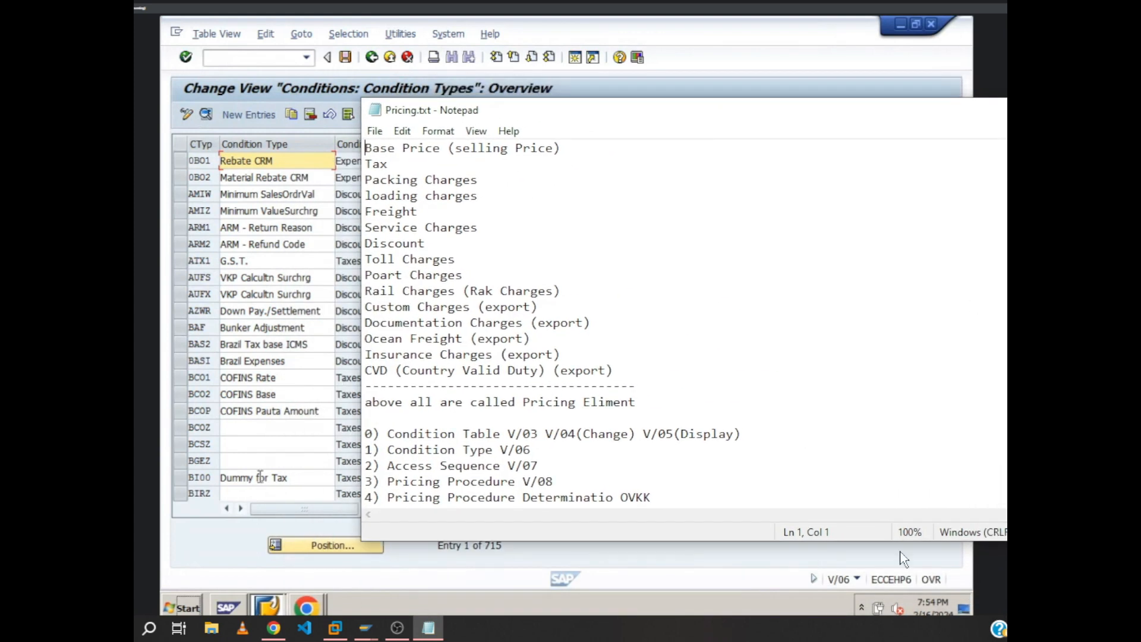
pyautogui.moveTo(853, 541); pyautogui.dragTo(854, 576)
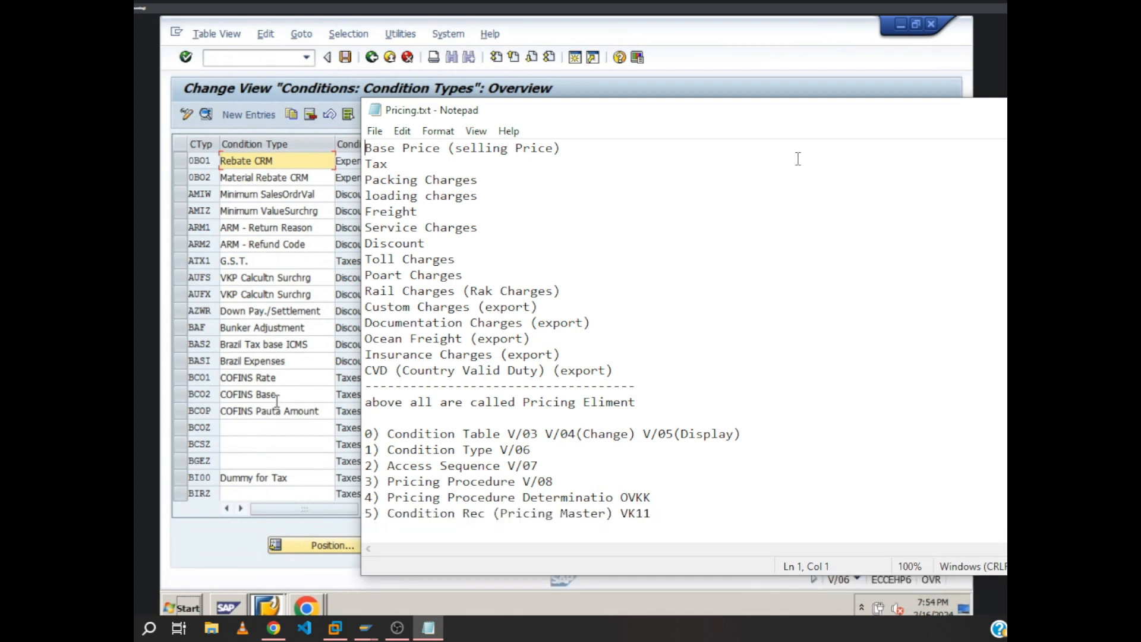
pyautogui.moveTo(790, 116); pyautogui.dragTo(1007, 107)
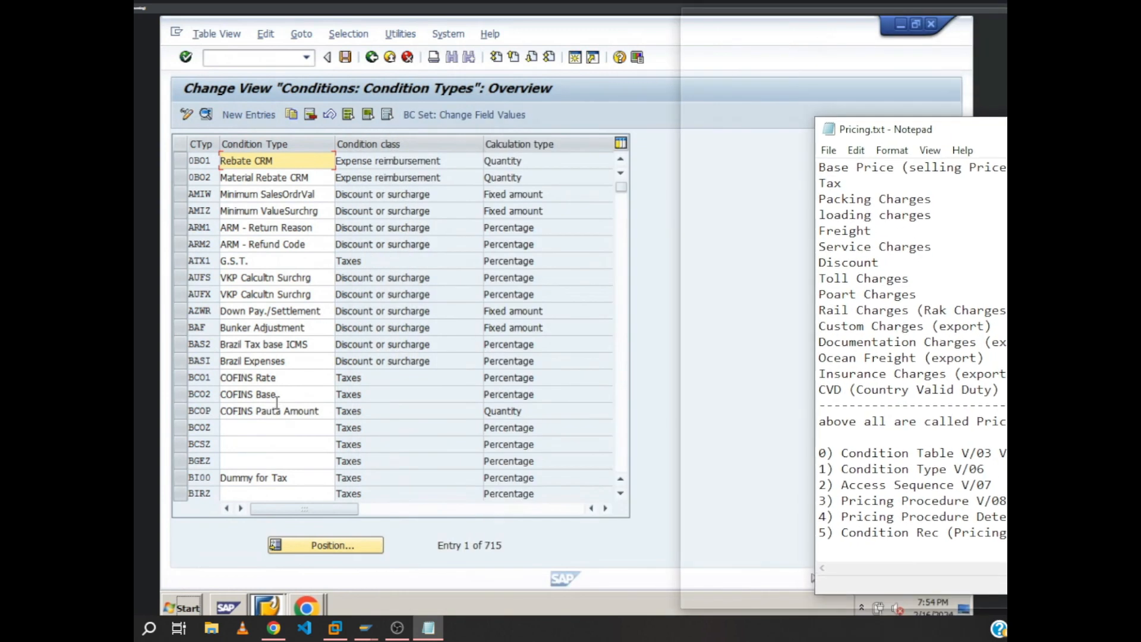
# Position the condition types list at PR00 and open the details of that condition type
pyautogui.click(312, 546)
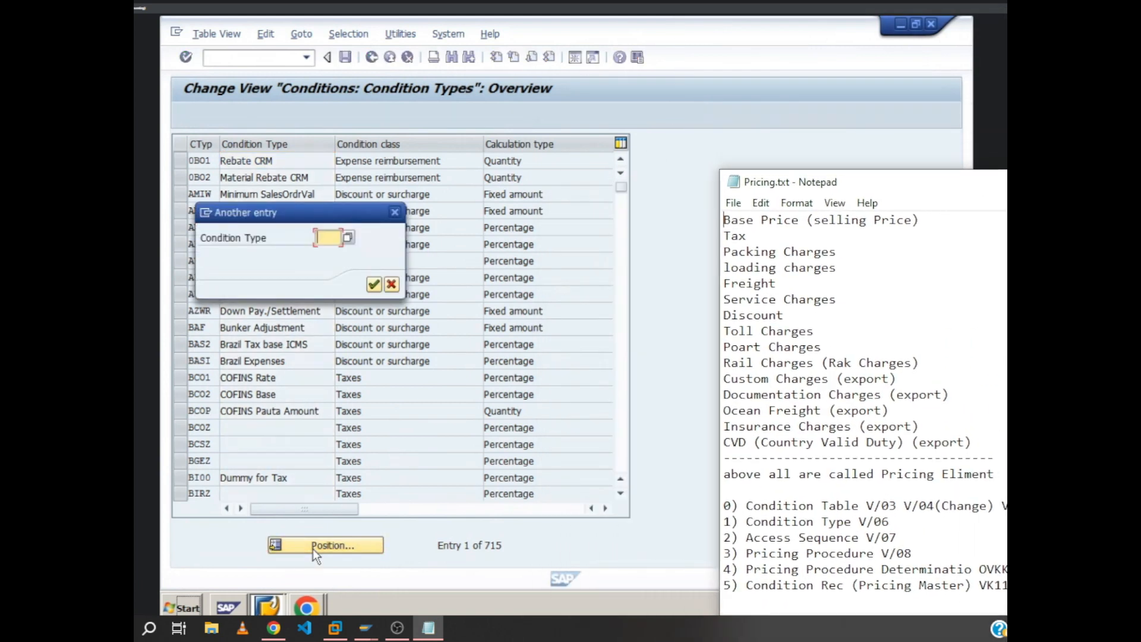
pyautogui.write('pr')
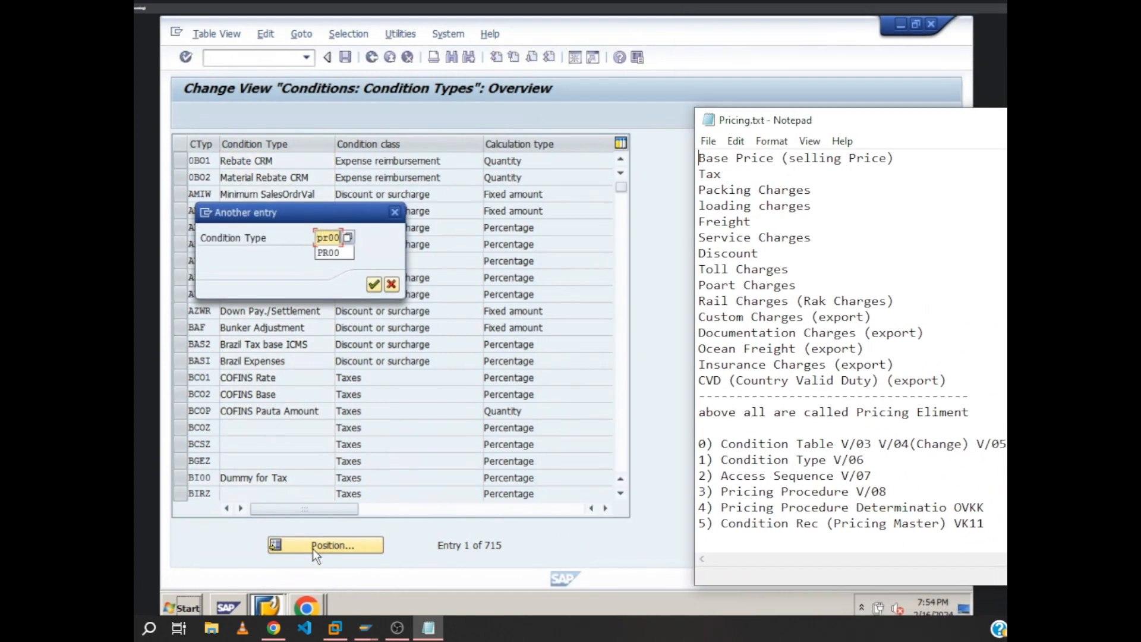
pyautogui.write('00')
pyautogui.press('Return')
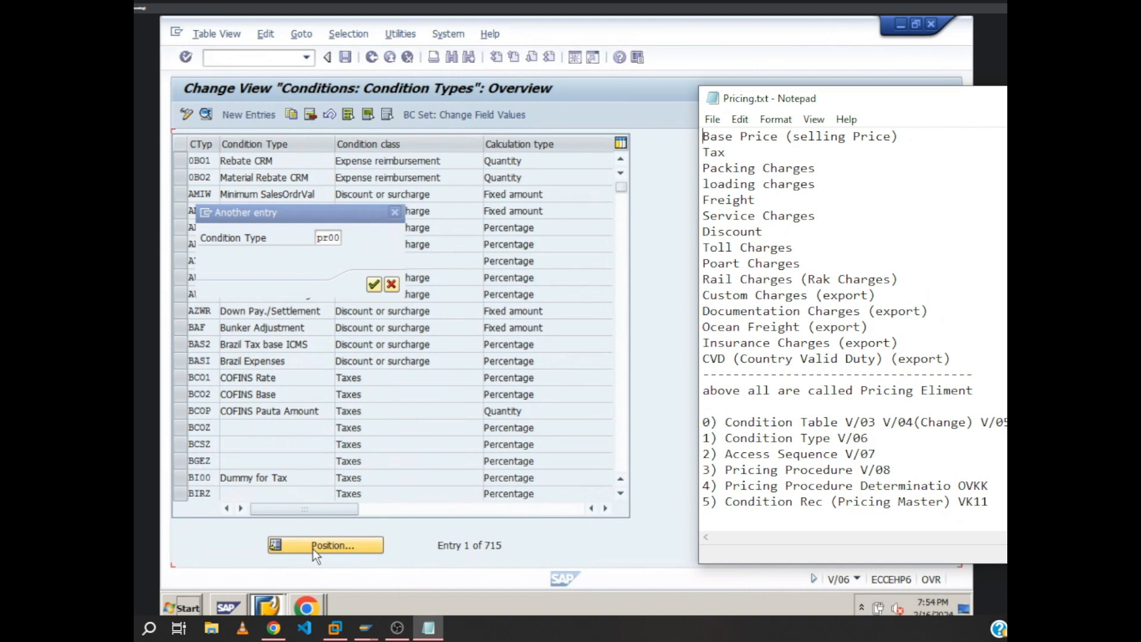
pyautogui.click(181, 160)
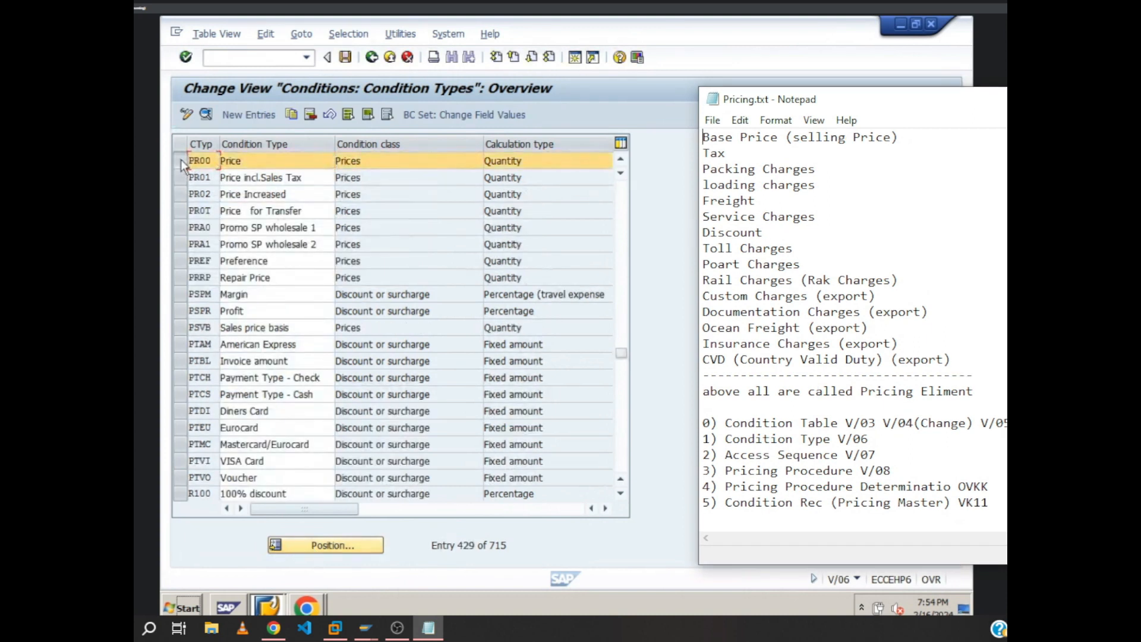
pyautogui.click(207, 113)
# Narrow the Pricing.txt window clear of the PR00 details and return to the shared SAP screen
pyautogui.moveTo(699, 236); pyautogui.dragTo(861, 246)
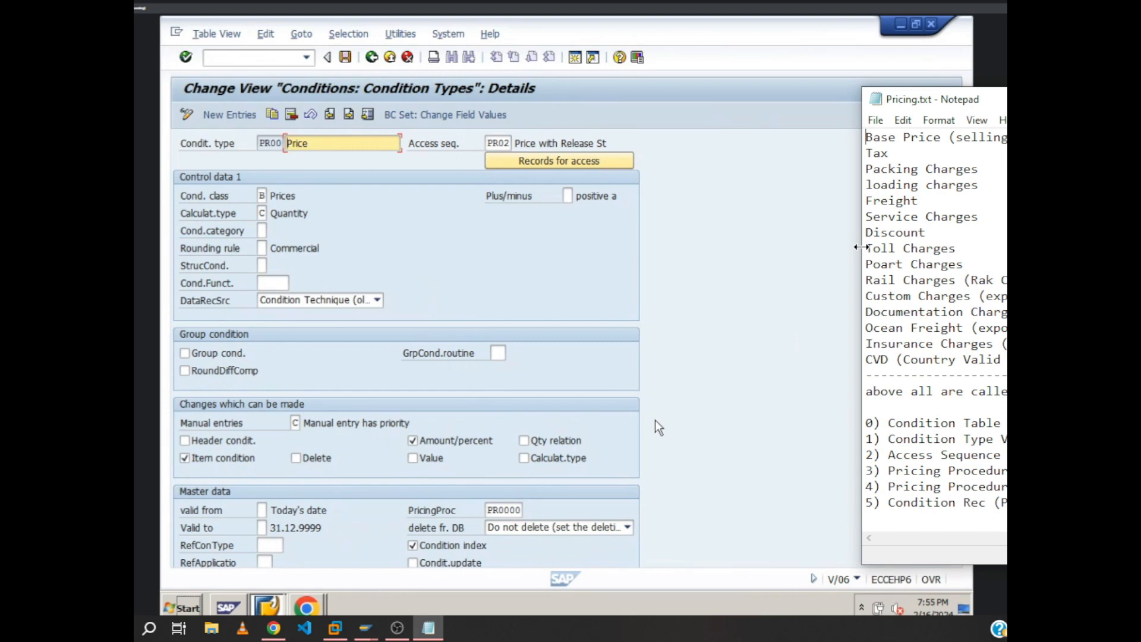
pyautogui.click(490, 225)
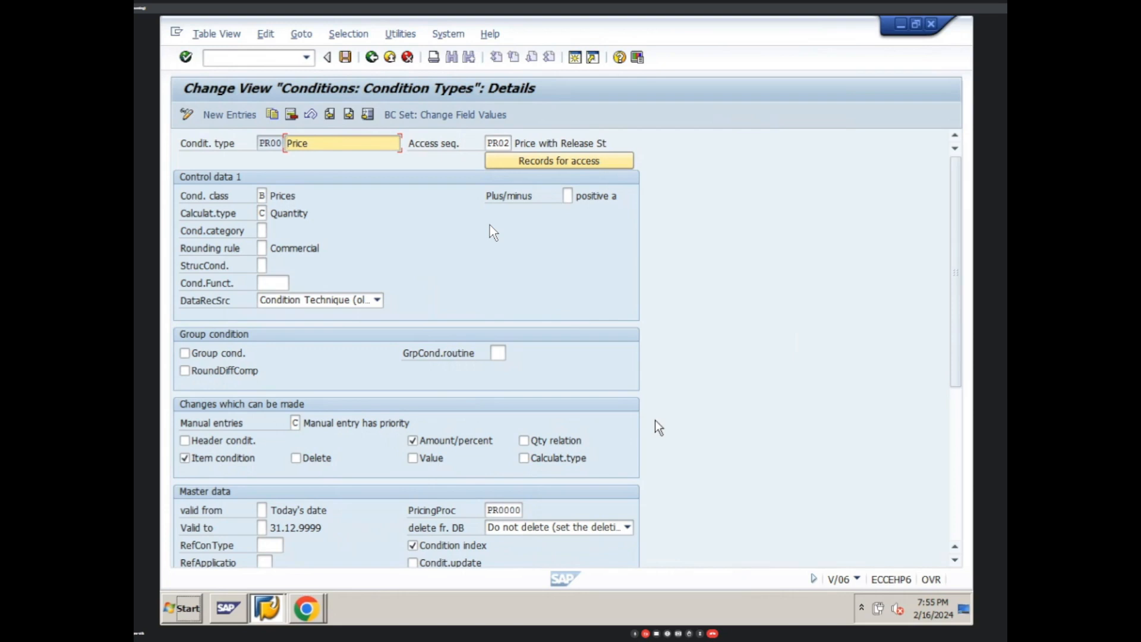
pyautogui.hotkey('alt', 'Tab')
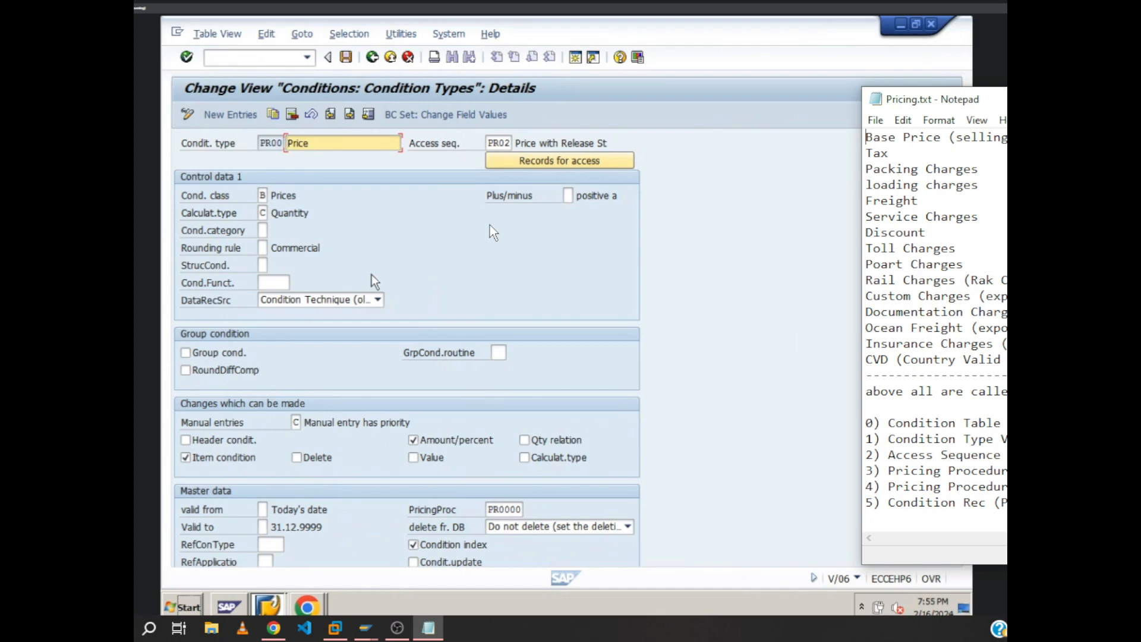
pyautogui.click(489, 224)
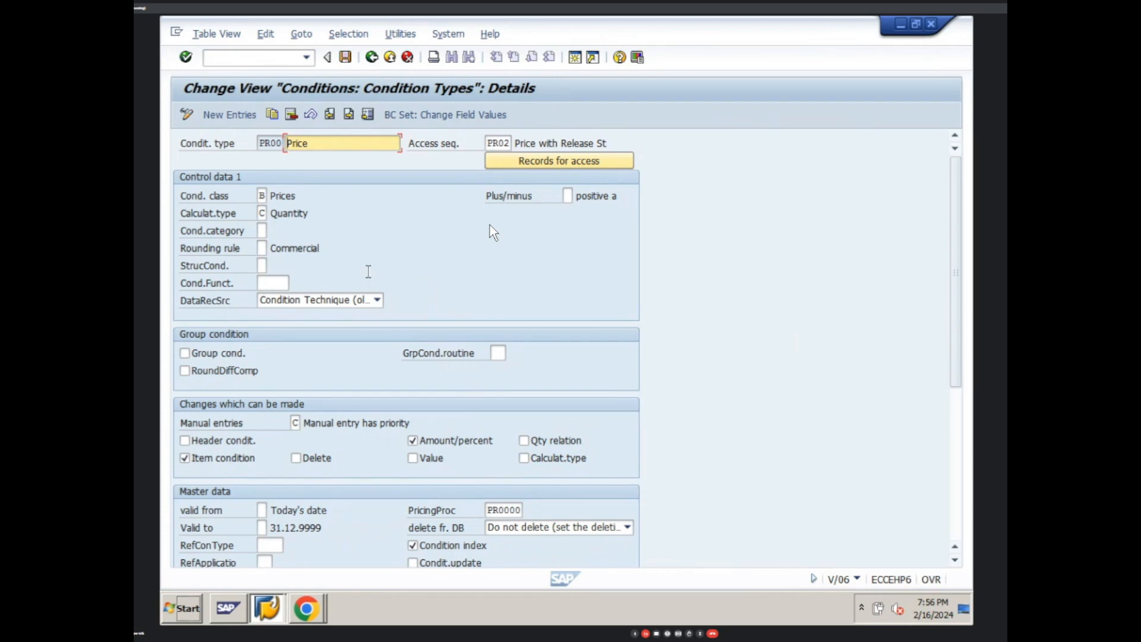
# Show the possible condition classes for PR00 and move the value list clear of the Control data 1 fields
pyautogui.click(261, 195)
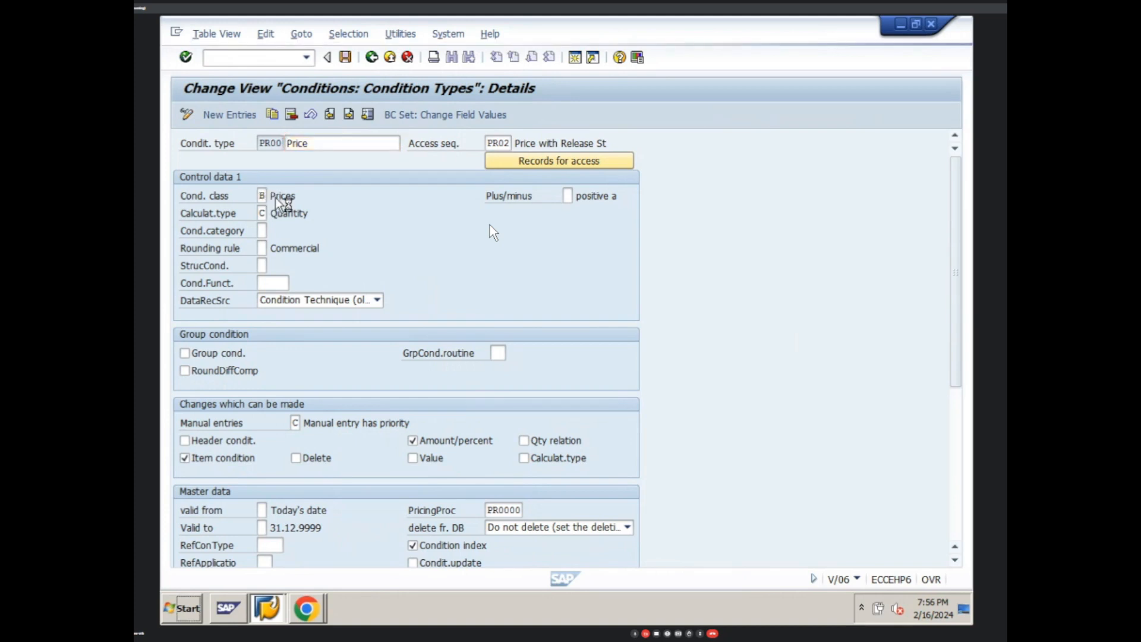
pyautogui.press('F4')
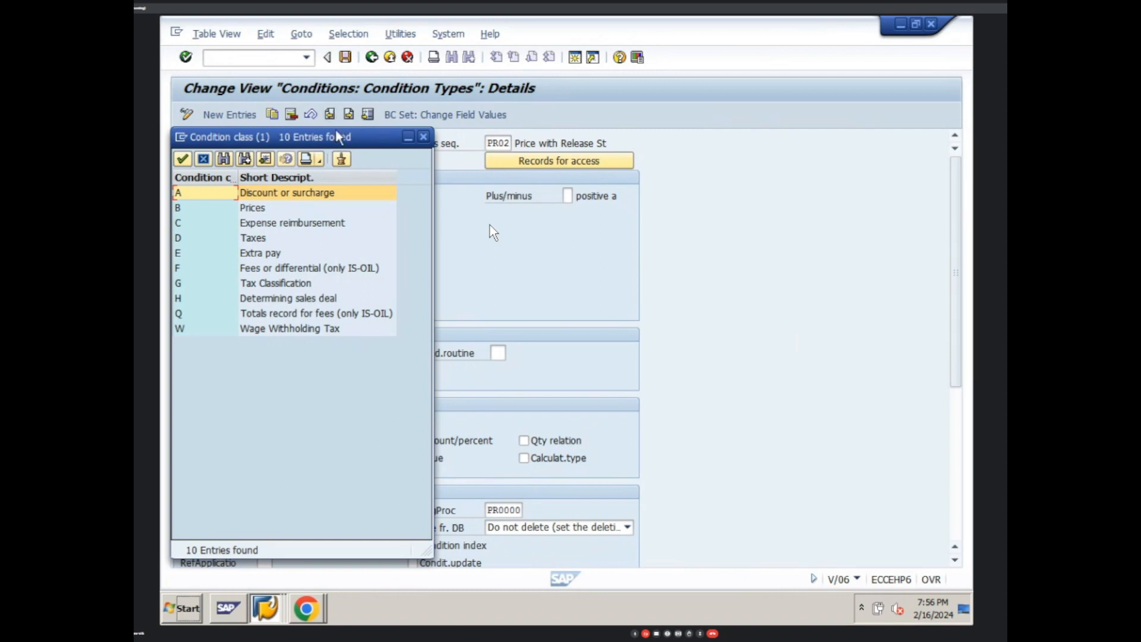
pyautogui.moveTo(337, 142); pyautogui.dragTo(453, 117)
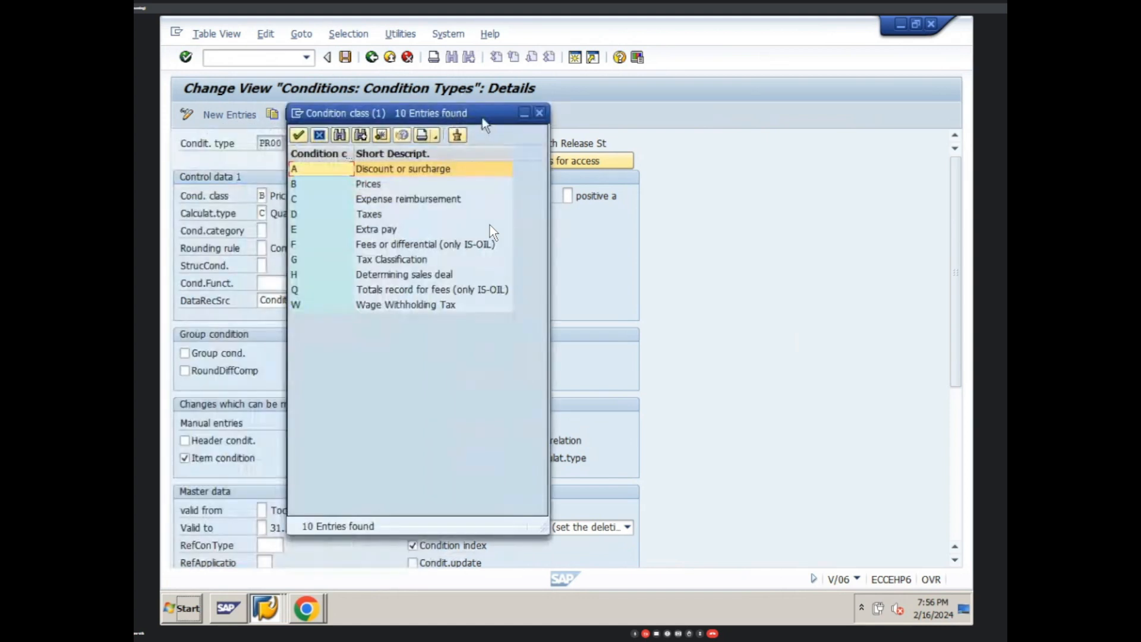
pyautogui.moveTo(464, 116); pyautogui.dragTo(543, 126)
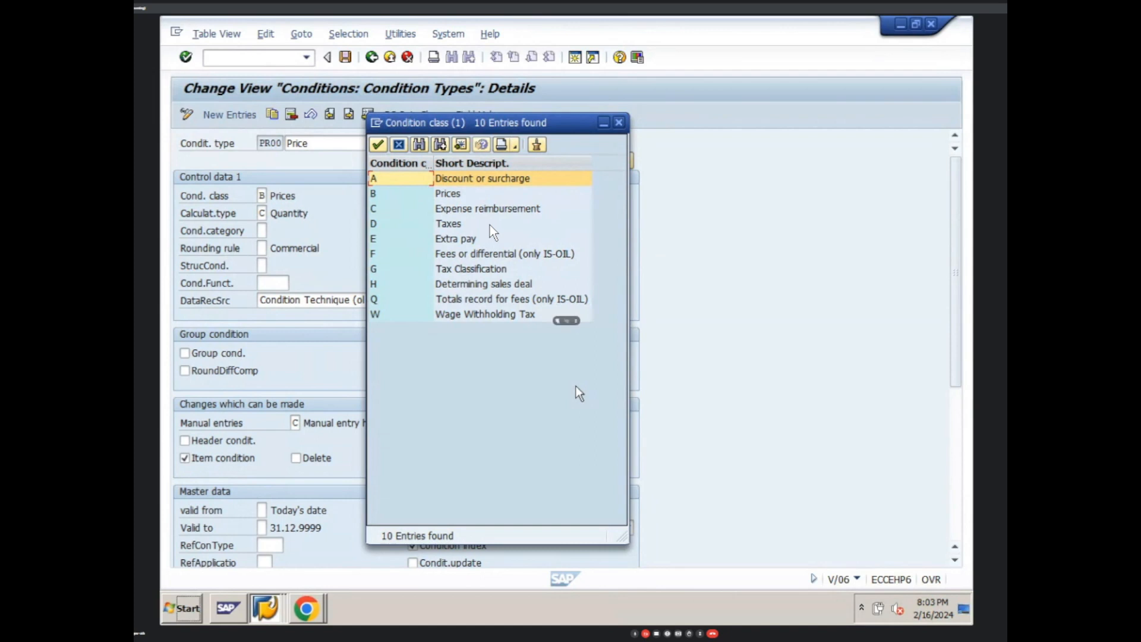
# Bring up Pricing.txt, make its window narrower and taller clear of the condition class list, and highlight the charges from Base Price to CVD
pyautogui.hotkey('alt', 'Tab')
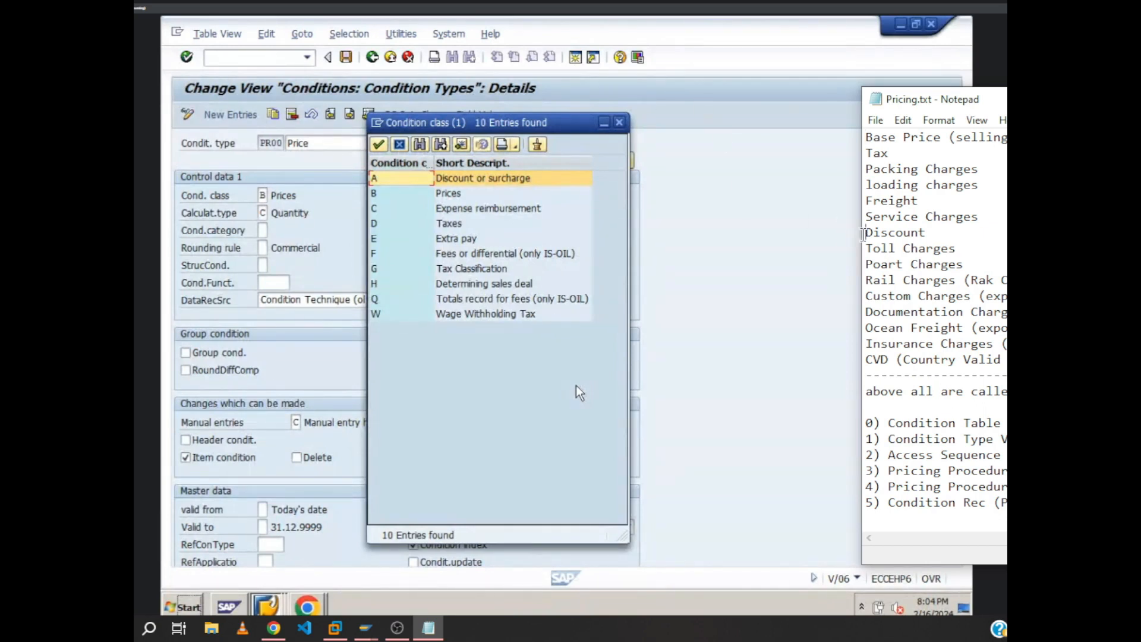
pyautogui.moveTo(862, 237); pyautogui.dragTo(937, 238)
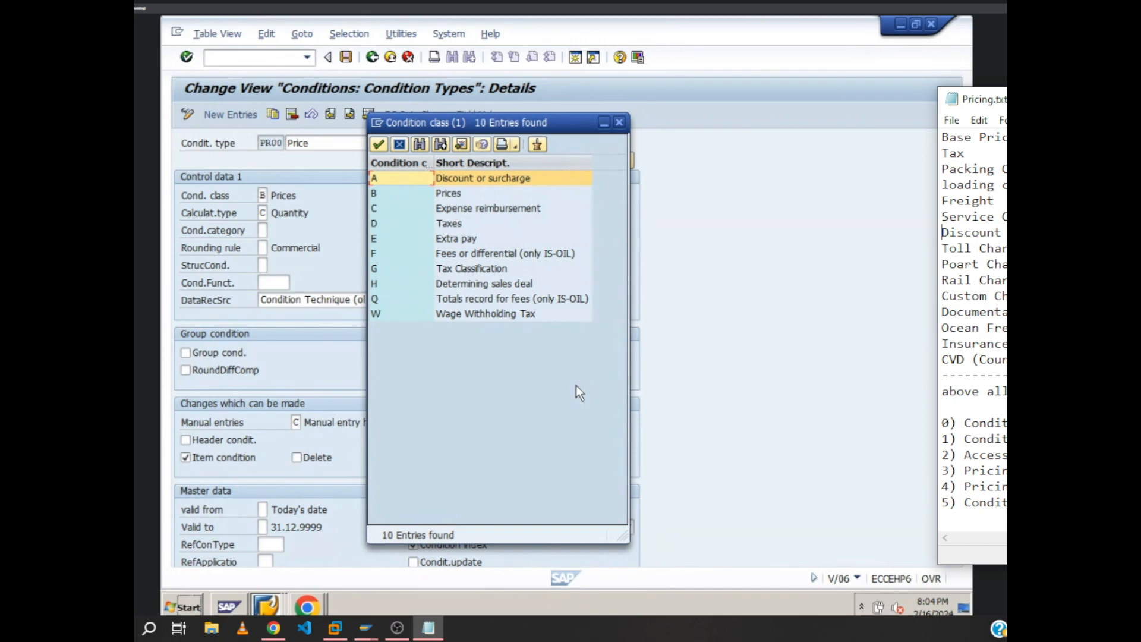
pyautogui.moveTo(1004, 87); pyautogui.dragTo(1004, 10)
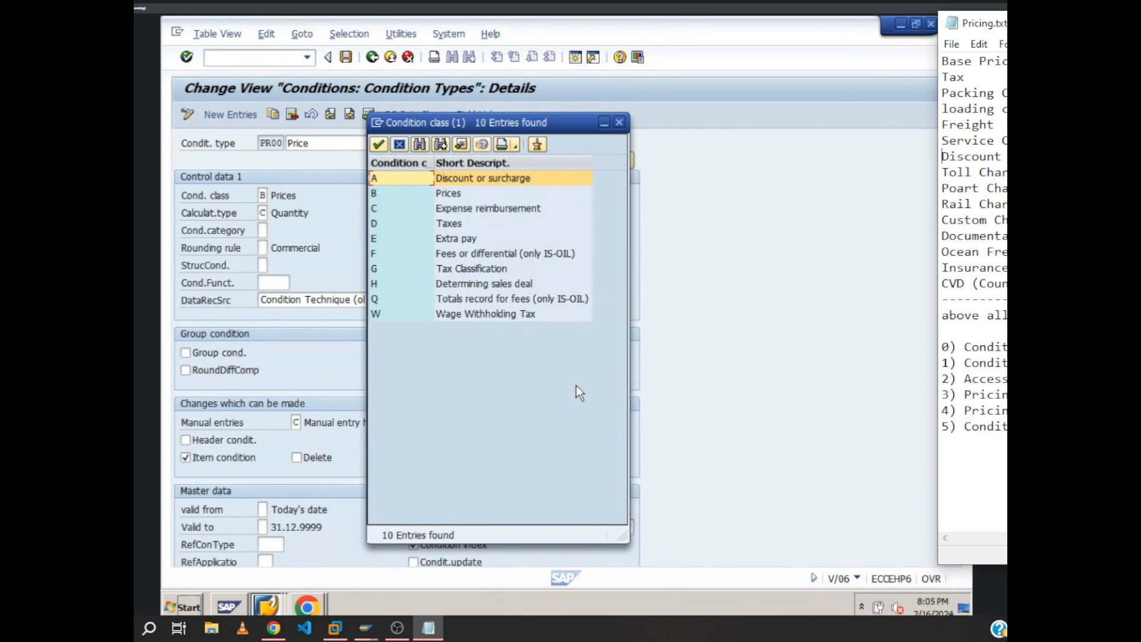
pyautogui.moveTo(1004, 284); pyautogui.dragTo(929, 55)
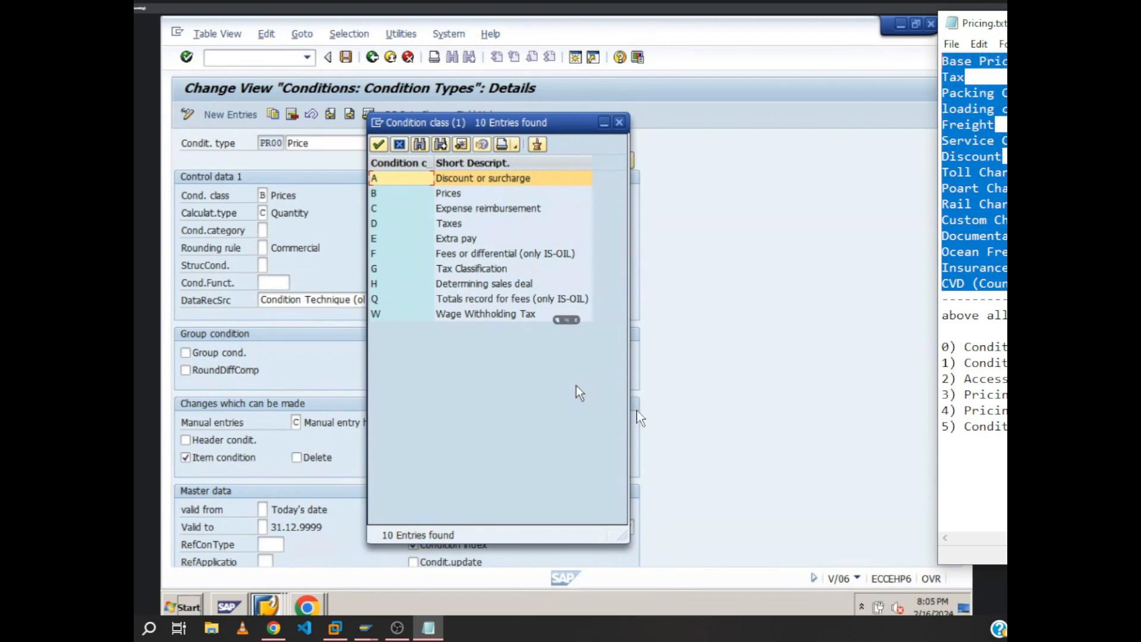
# Check the group chat in WhatsApp Web and return to the shared SAP screen in full-screen view with Google Meet
pyautogui.moveTo(272, 631)
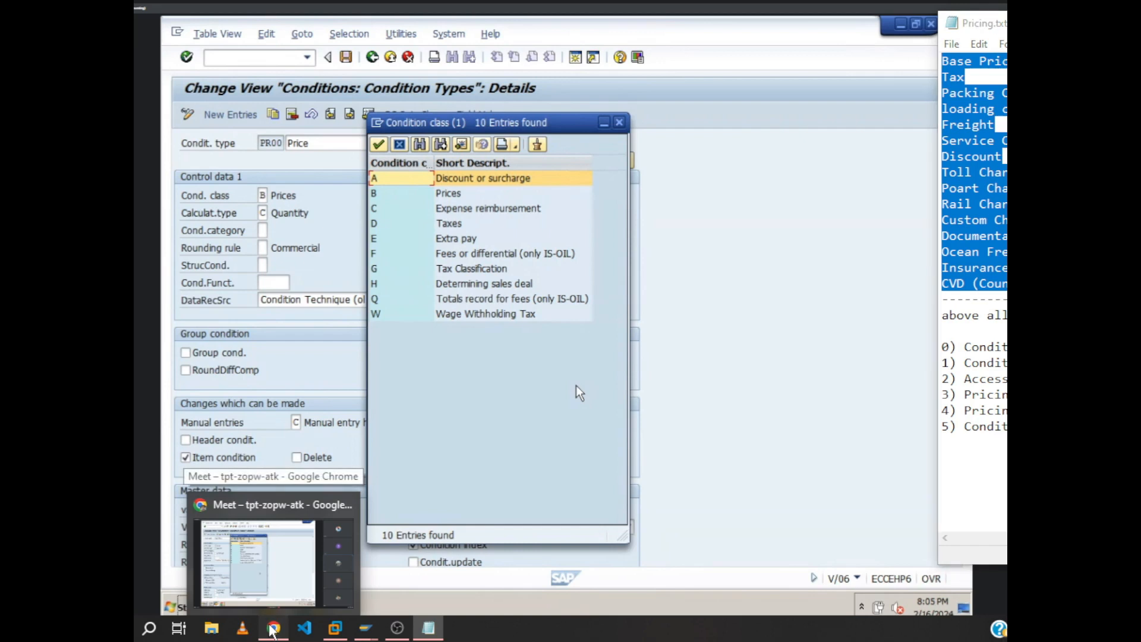
pyautogui.click(279, 556)
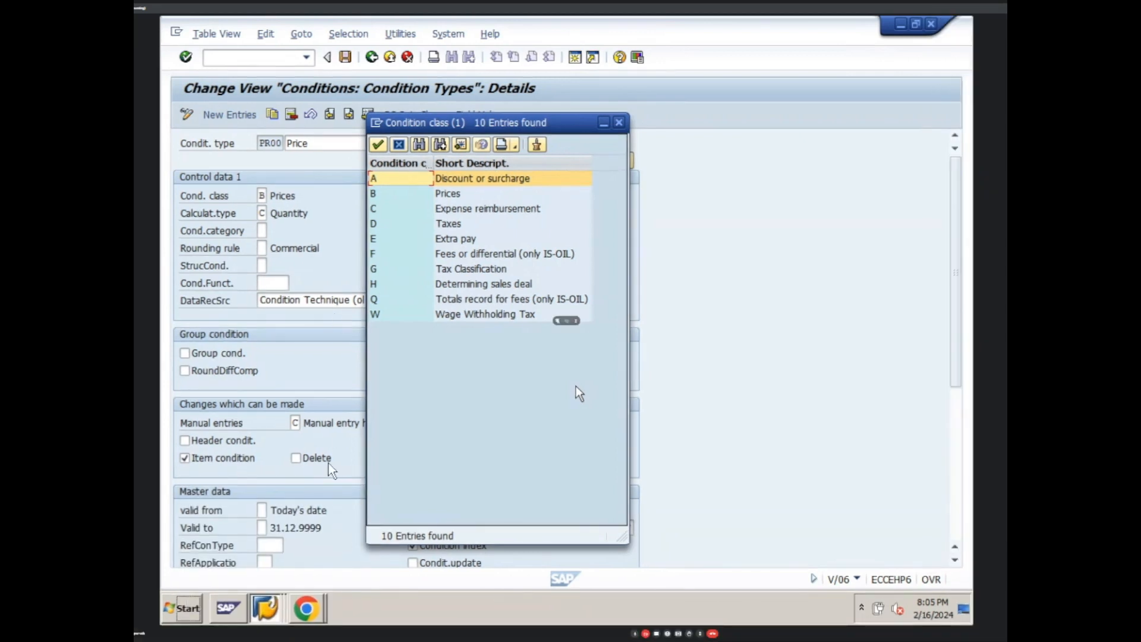
pyautogui.press('Escape')
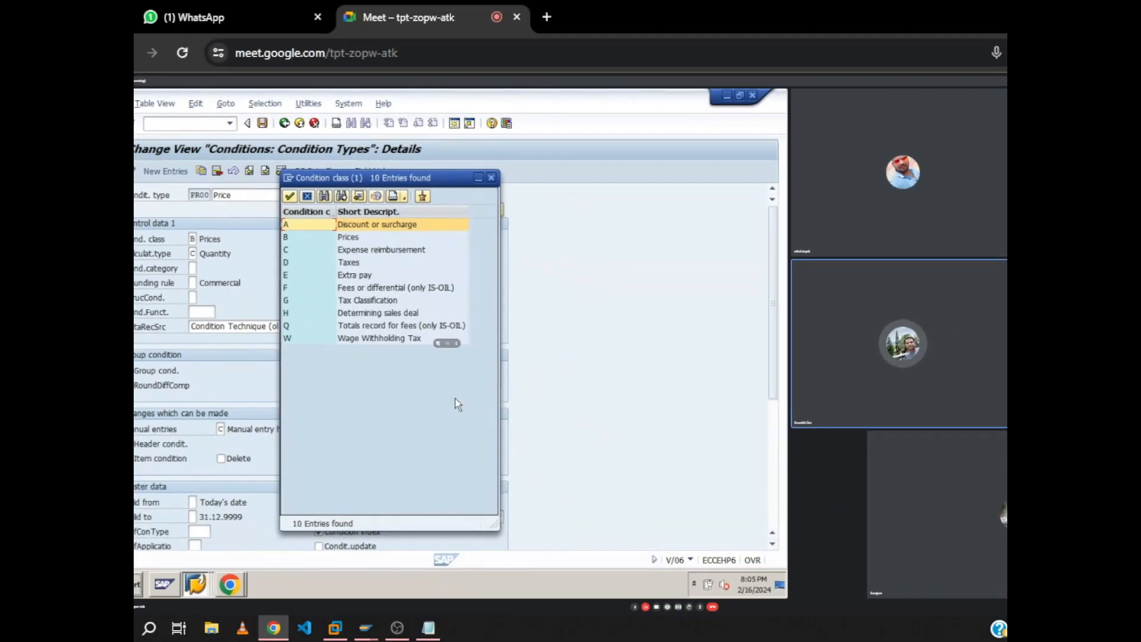
pyautogui.click(246, 13)
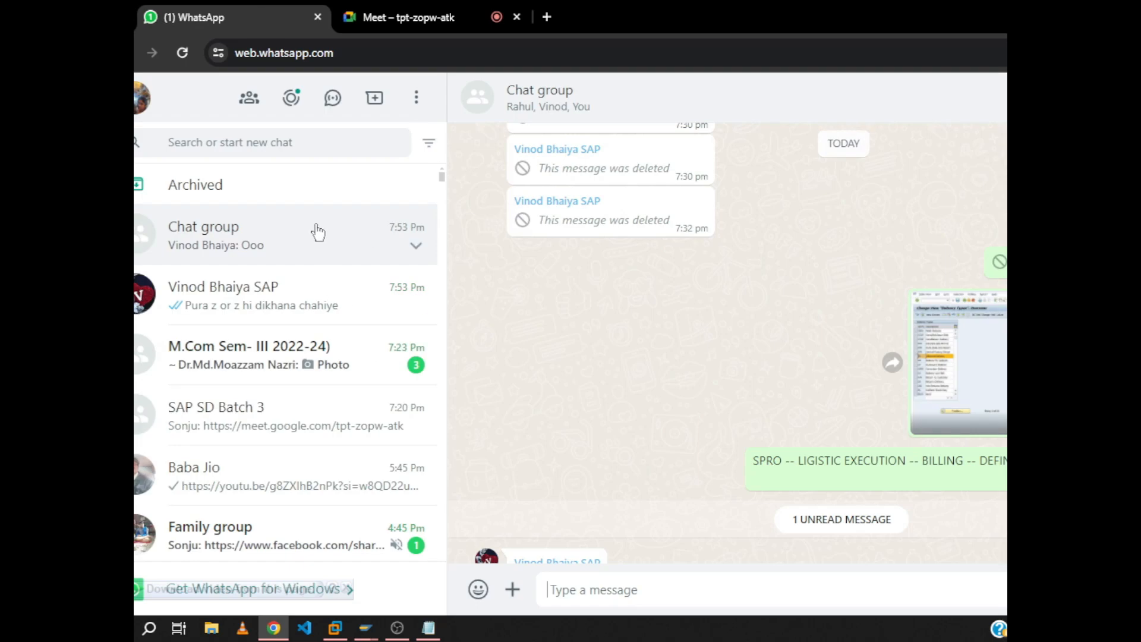
pyautogui.click(437, 13)
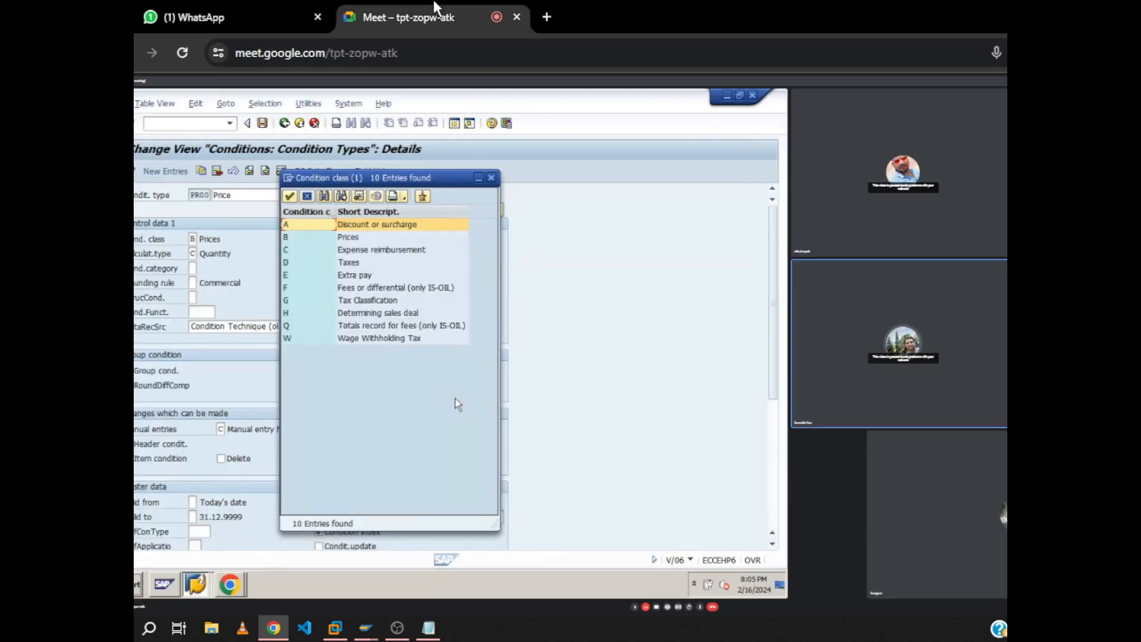
pyautogui.doubleClick(601, 294)
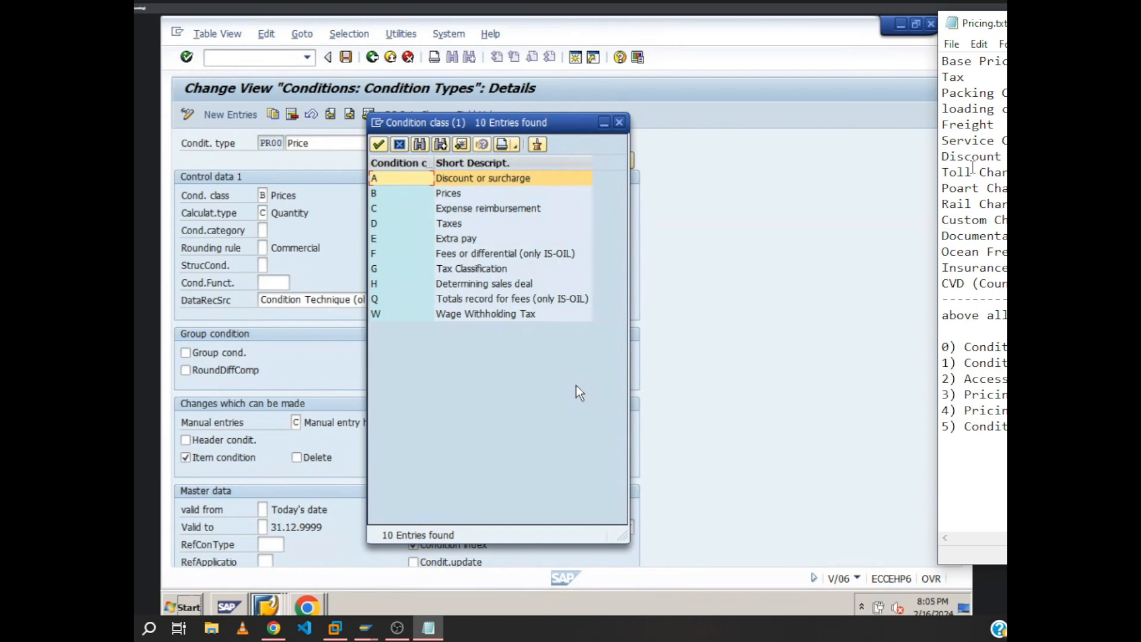
# Correct "Poart Charges" to "Port Charges" in the Pricing.txt notes
pyautogui.moveTo(945, 173); pyautogui.dragTo(1006, 189)
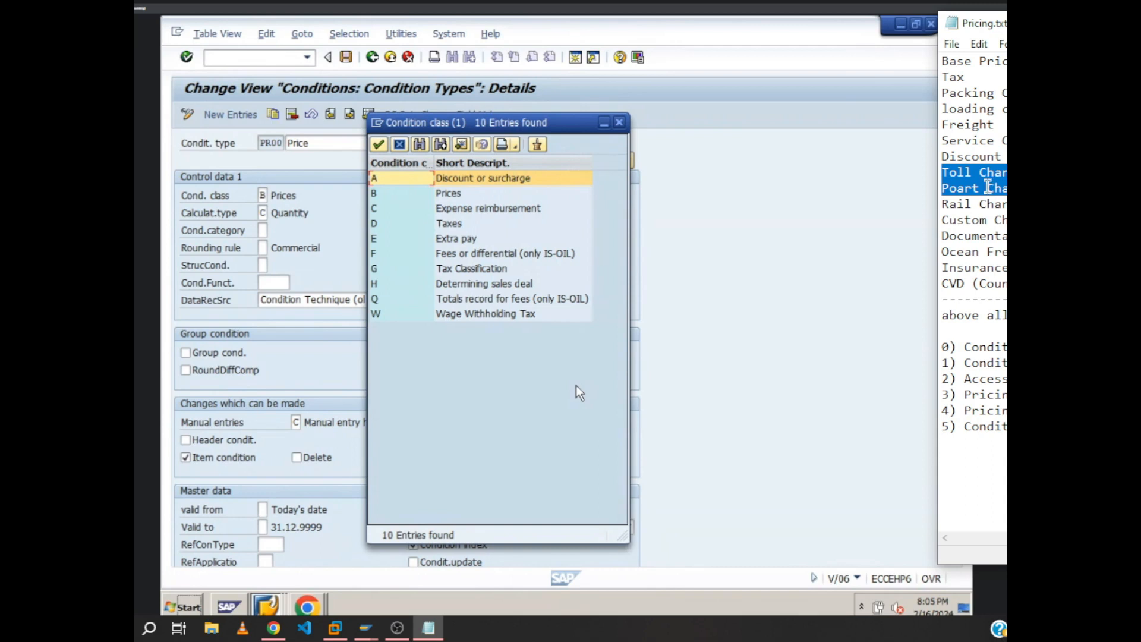
pyautogui.click(963, 189)
pyautogui.press('BackSpace')
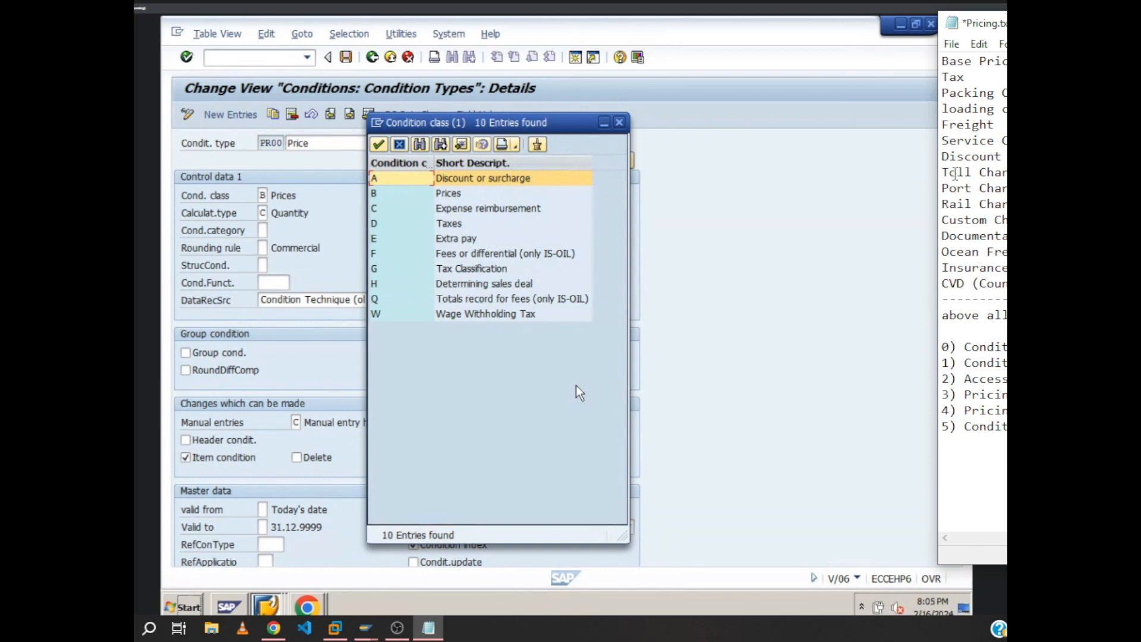
# Point out the toll and port, insurance and CVD, and rail to documentation charge lines in Pricing.txt, and narrow its window further
pyautogui.moveTo(943, 172); pyautogui.dragTo(1006, 189)
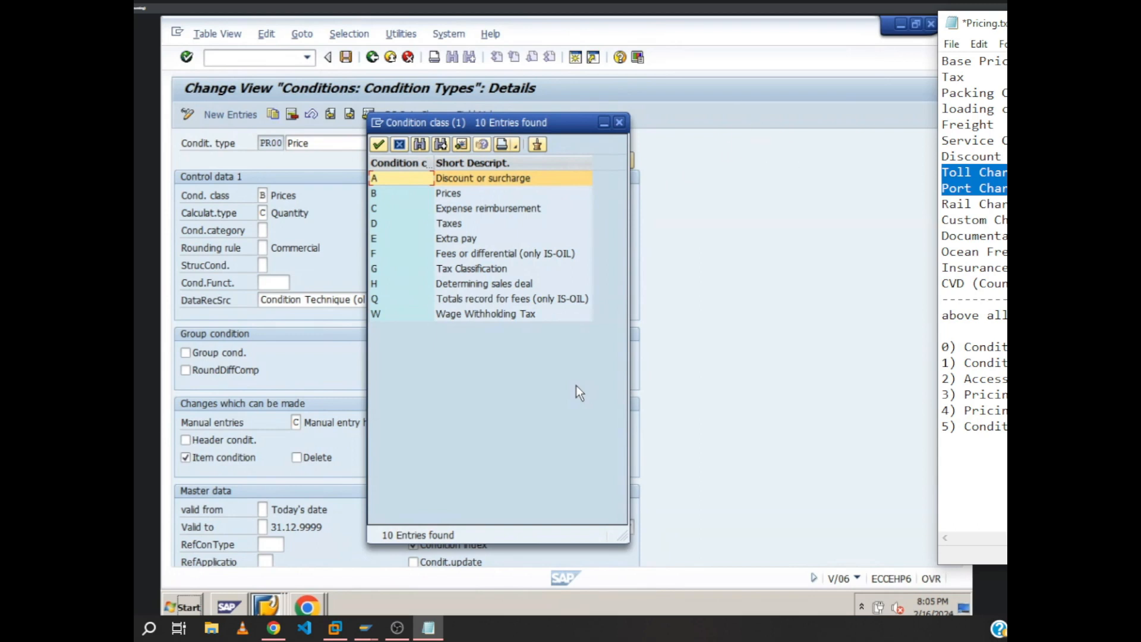
pyautogui.click(1004, 189)
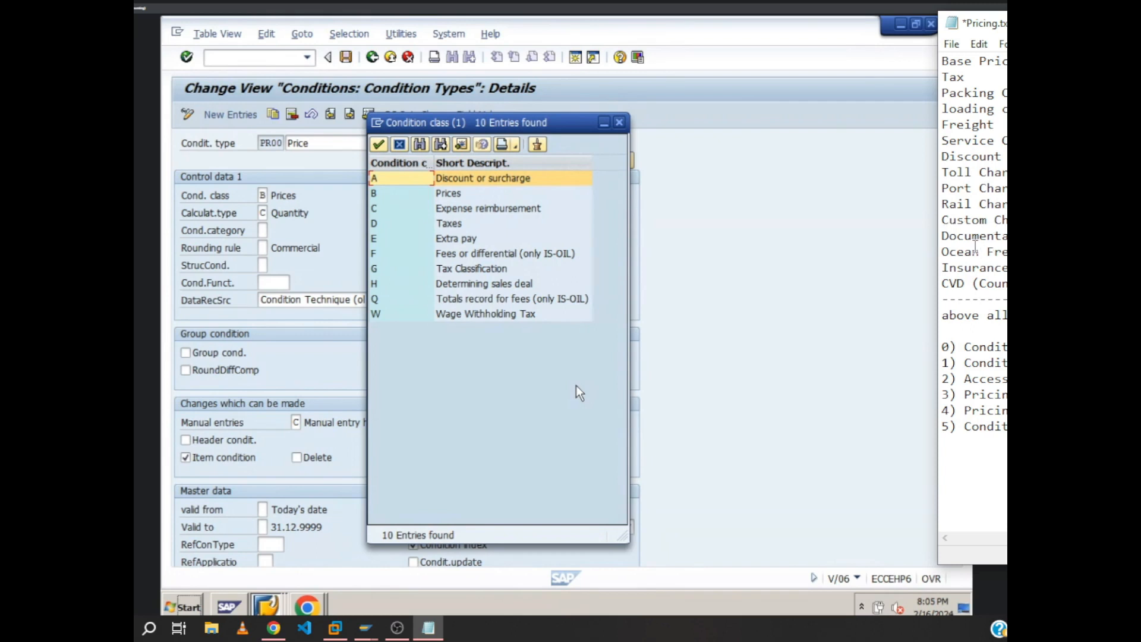
pyautogui.doubleClick(944, 267)
pyautogui.moveTo(1006, 267); pyautogui.dragTo(1005, 283)
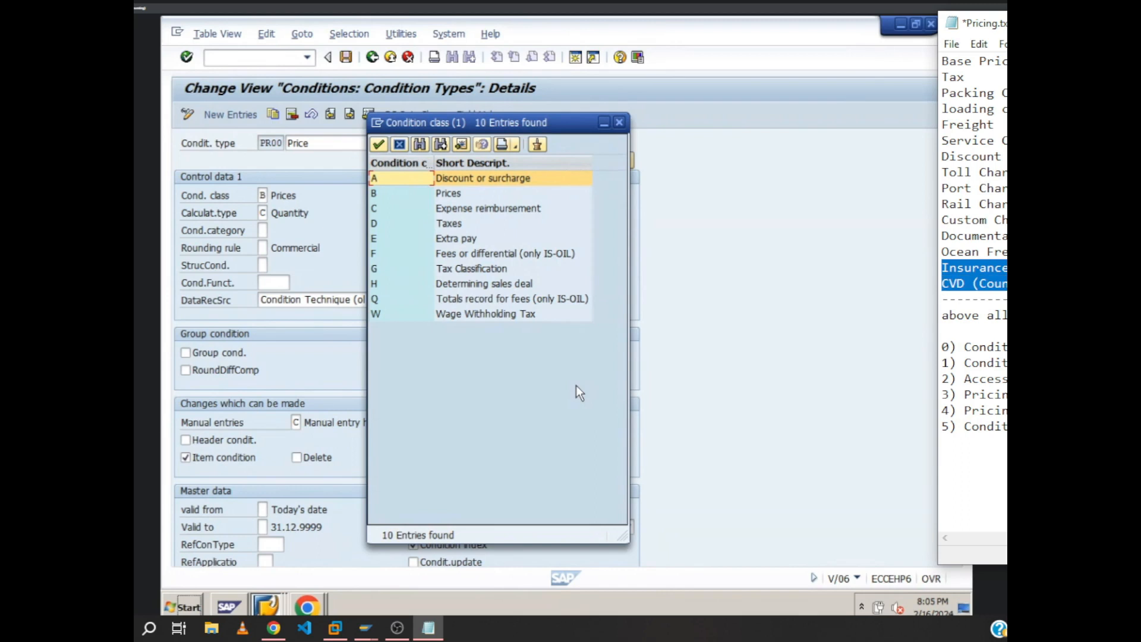
pyautogui.click(1005, 283)
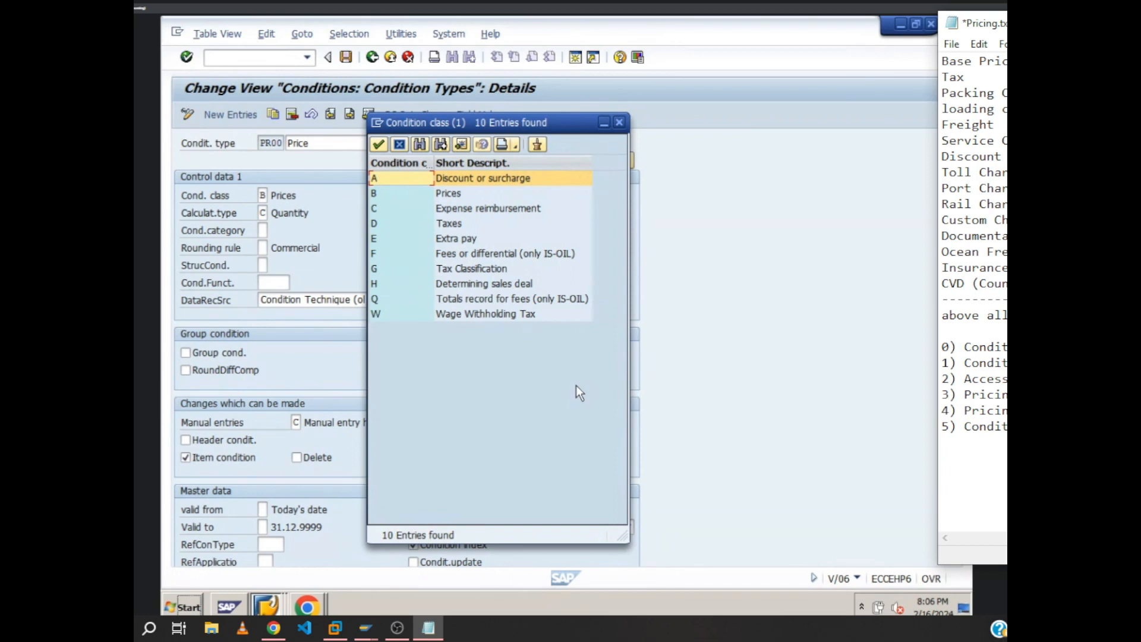
pyautogui.click(948, 220)
pyautogui.moveTo(949, 203); pyautogui.dragTo(995, 235)
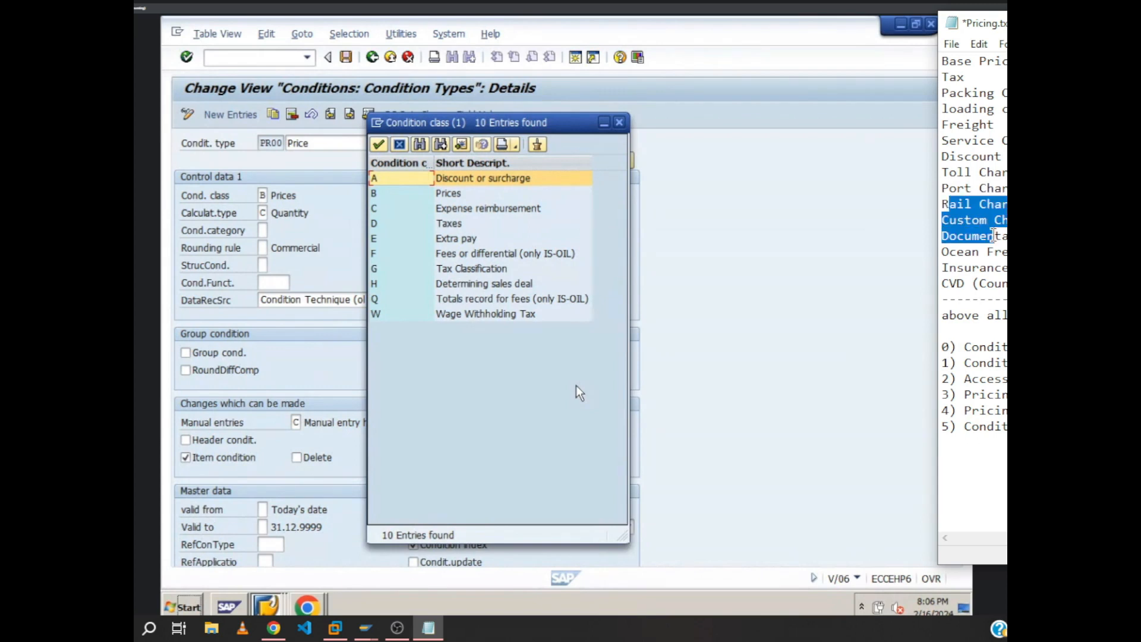
pyautogui.click(1001, 252)
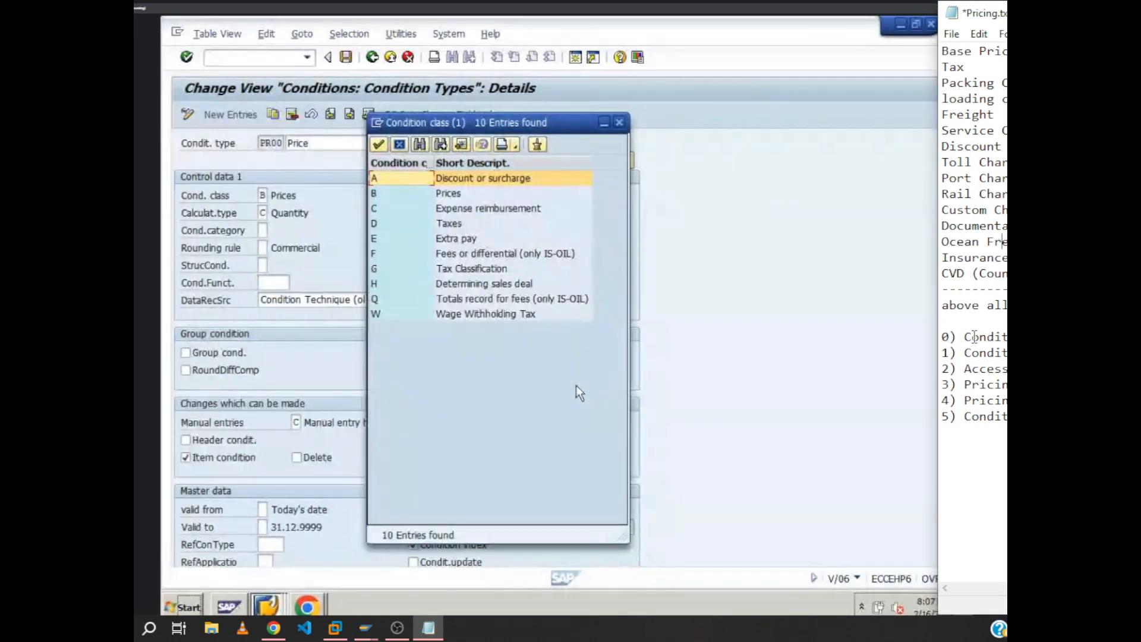
pyautogui.moveTo(933, 321); pyautogui.dragTo(951, 320)
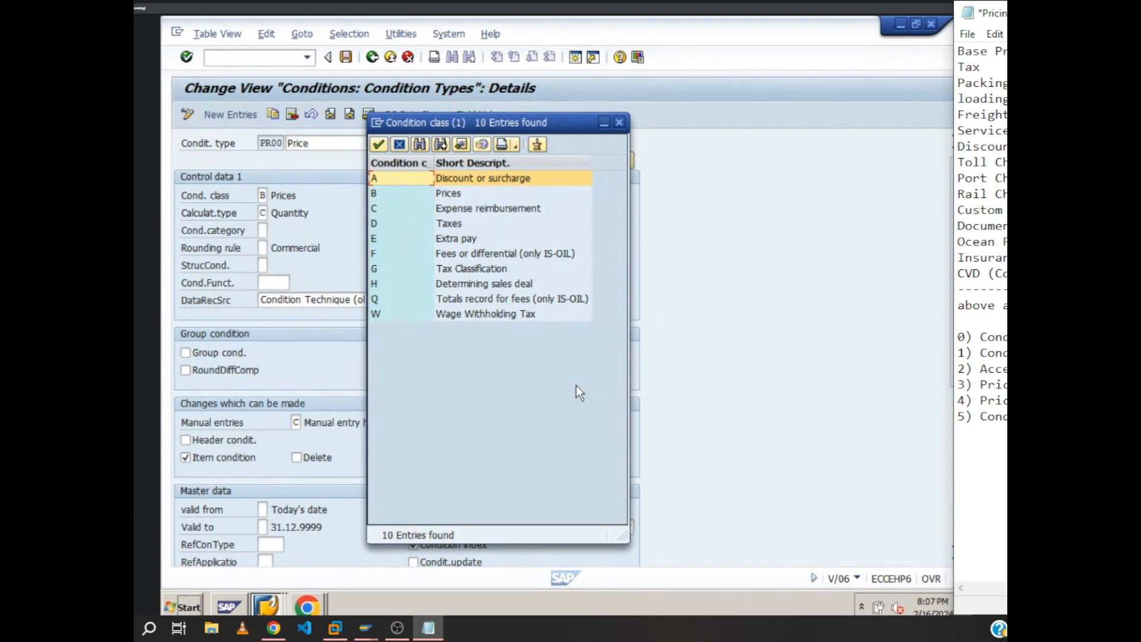
# Dismiss the condition class list and view the possible condition categories for PR00
pyautogui.click(619, 123)
pyautogui.click(263, 230)
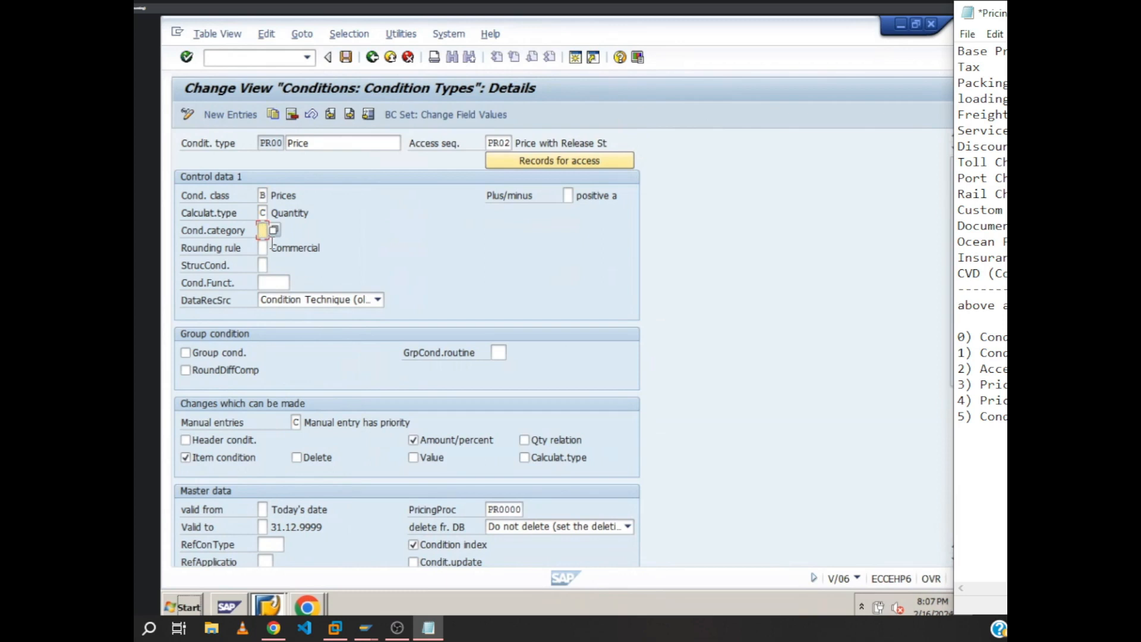
pyautogui.click(273, 230)
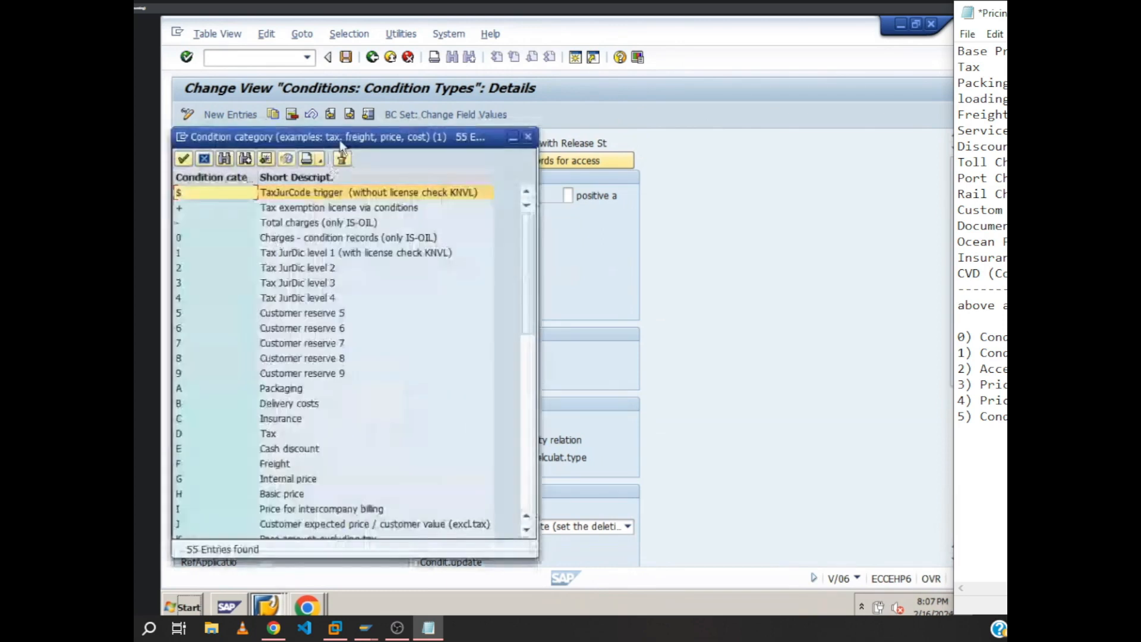
pyautogui.click(528, 138)
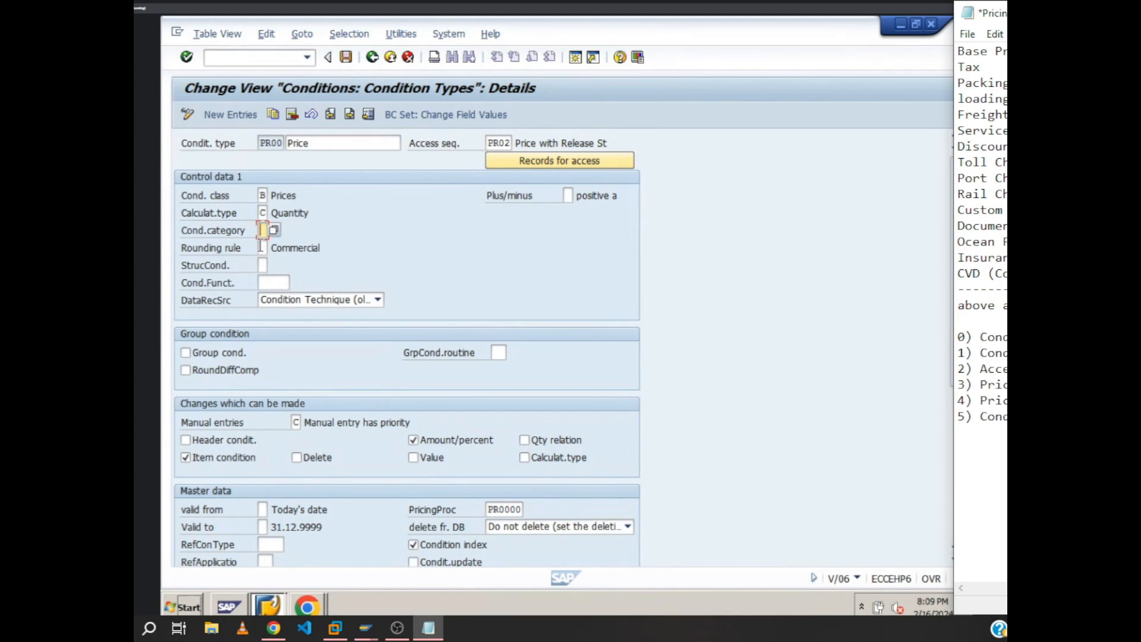
# View the possible rounding rules for PR00 and close the list without choosing one
pyautogui.click(262, 247)
pyautogui.click(275, 248)
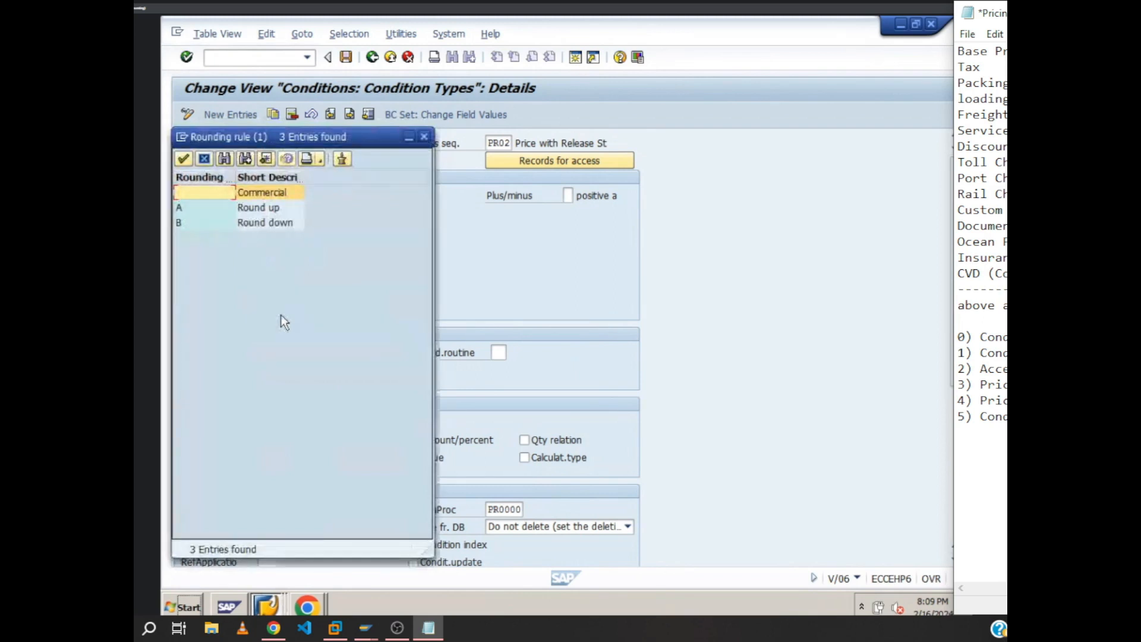
pyautogui.click(425, 139)
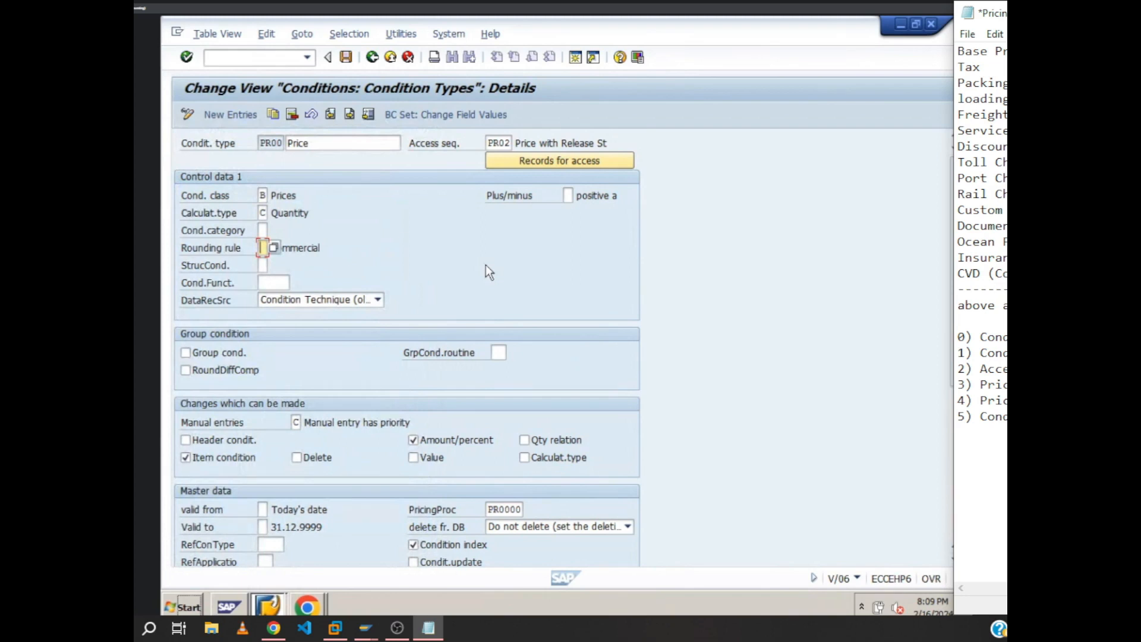
# Read the field help for the structure condition of PR00, dismissing the Internet Explorer security notice, and close the help
pyautogui.press('Tab')
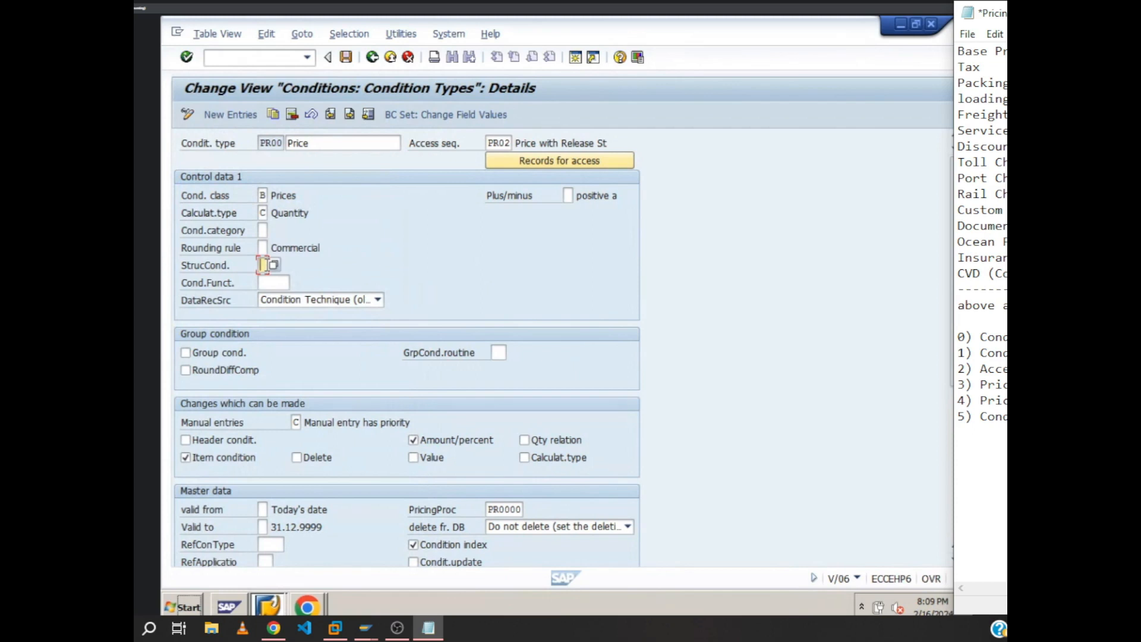
pyautogui.press('F4')
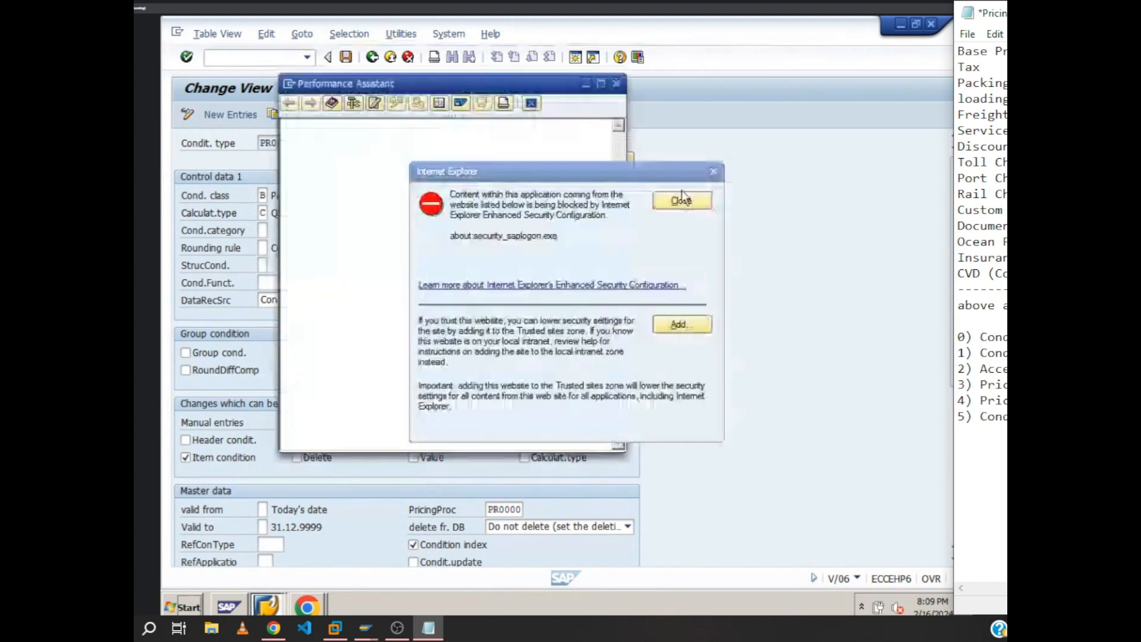
pyautogui.click(680, 201)
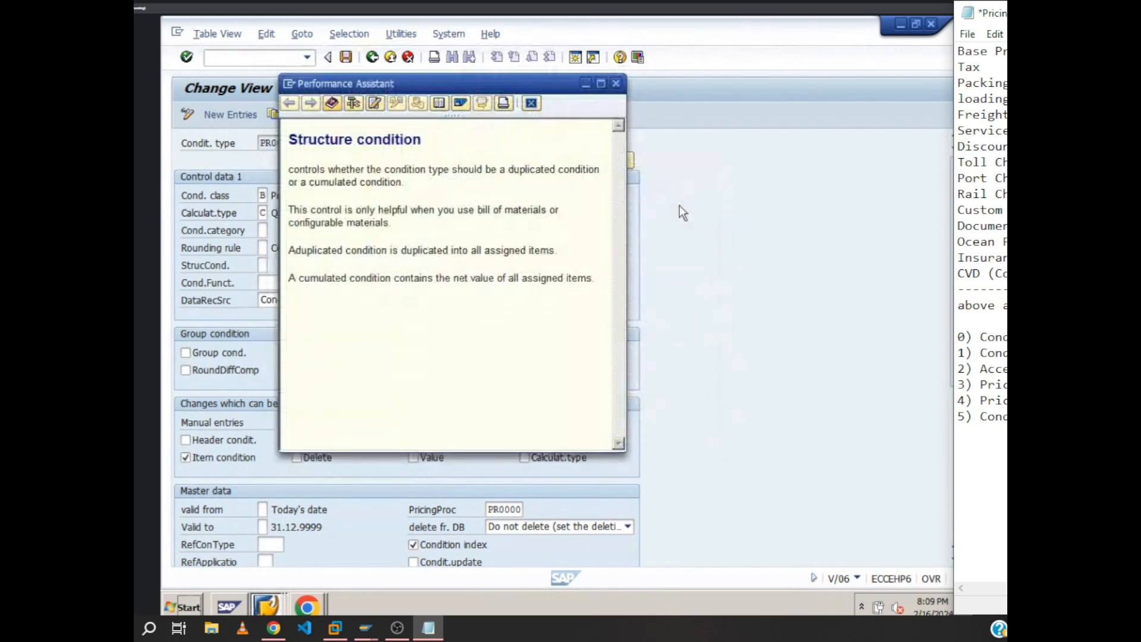
pyautogui.click(833, 326)
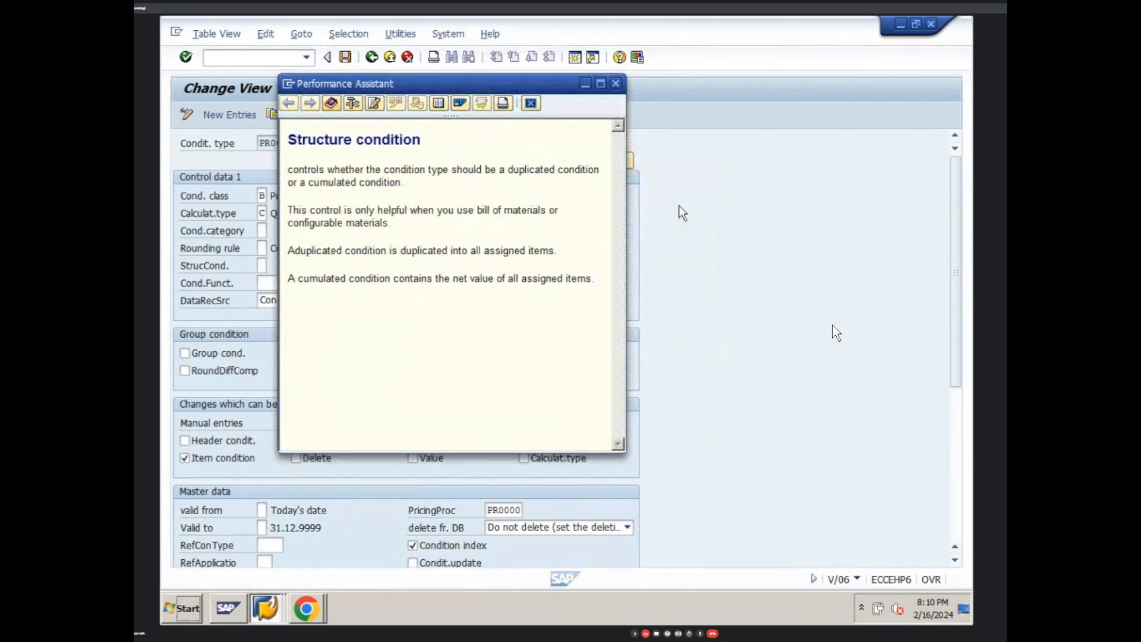
pyautogui.hotkey('alt', 'Tab')
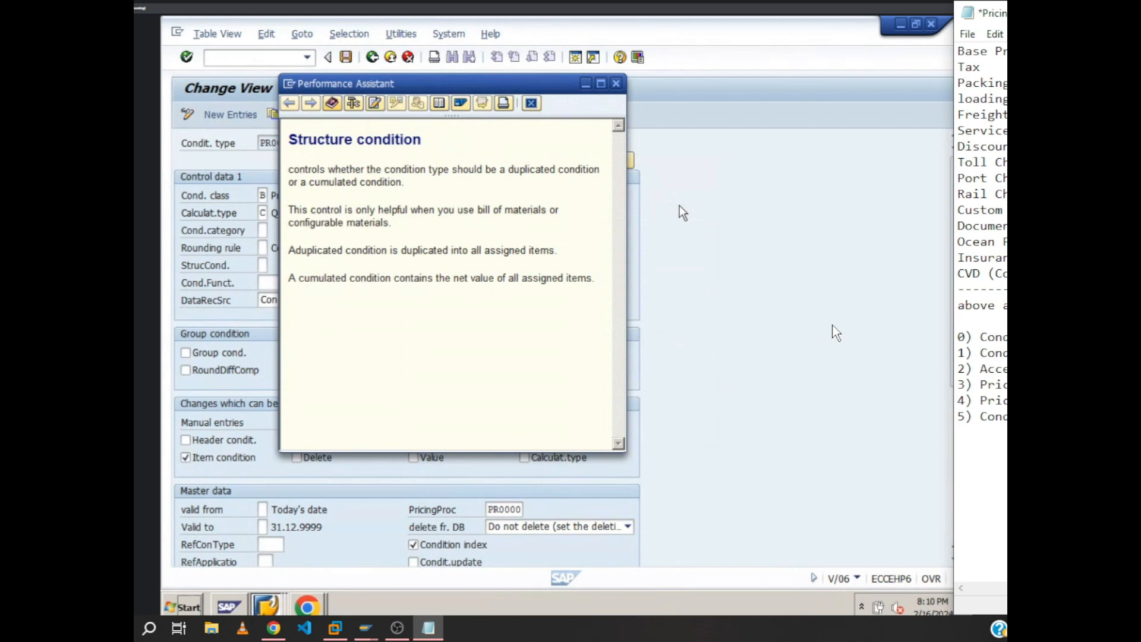
pyautogui.click(617, 85)
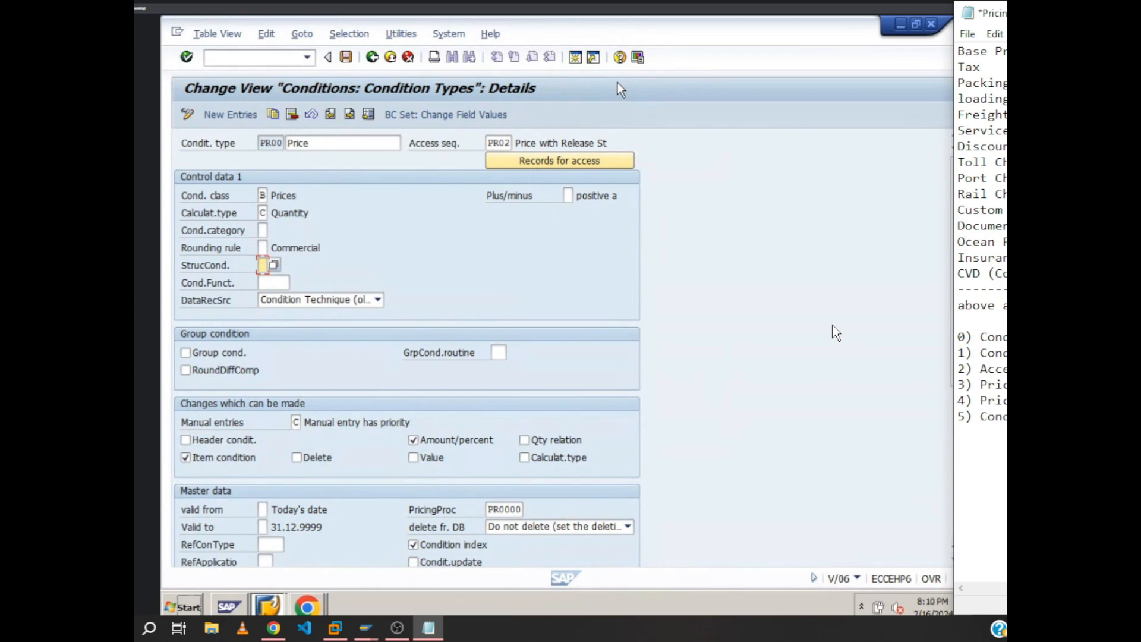
# Open the field help for the condition function of PR00 and close it
pyautogui.click(270, 282)
pyautogui.press('F1')
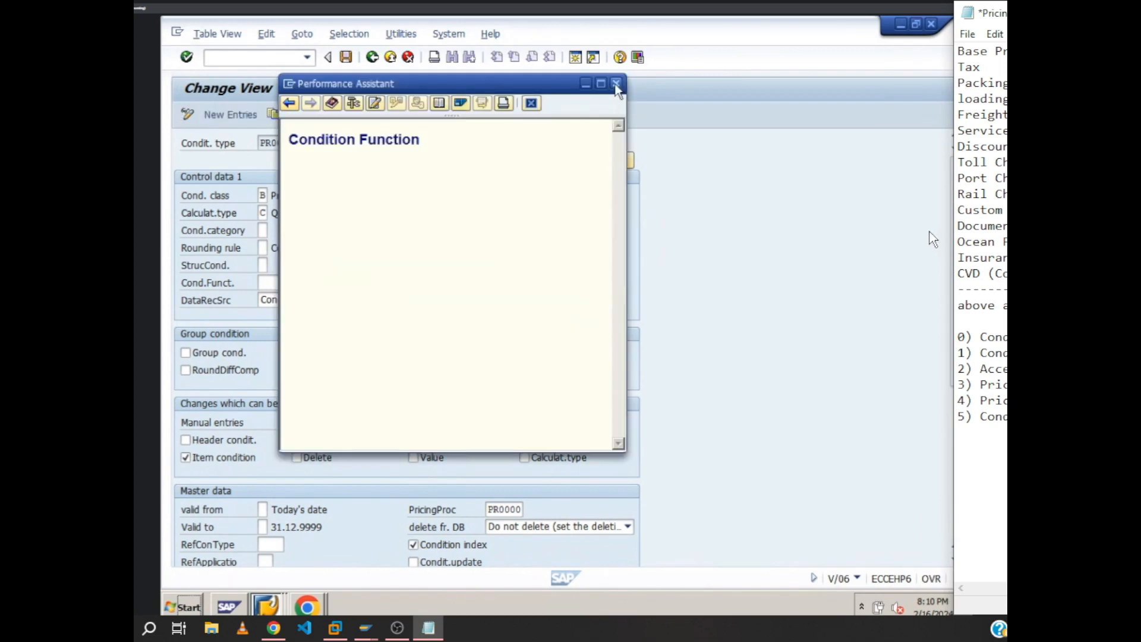
pyautogui.click(617, 84)
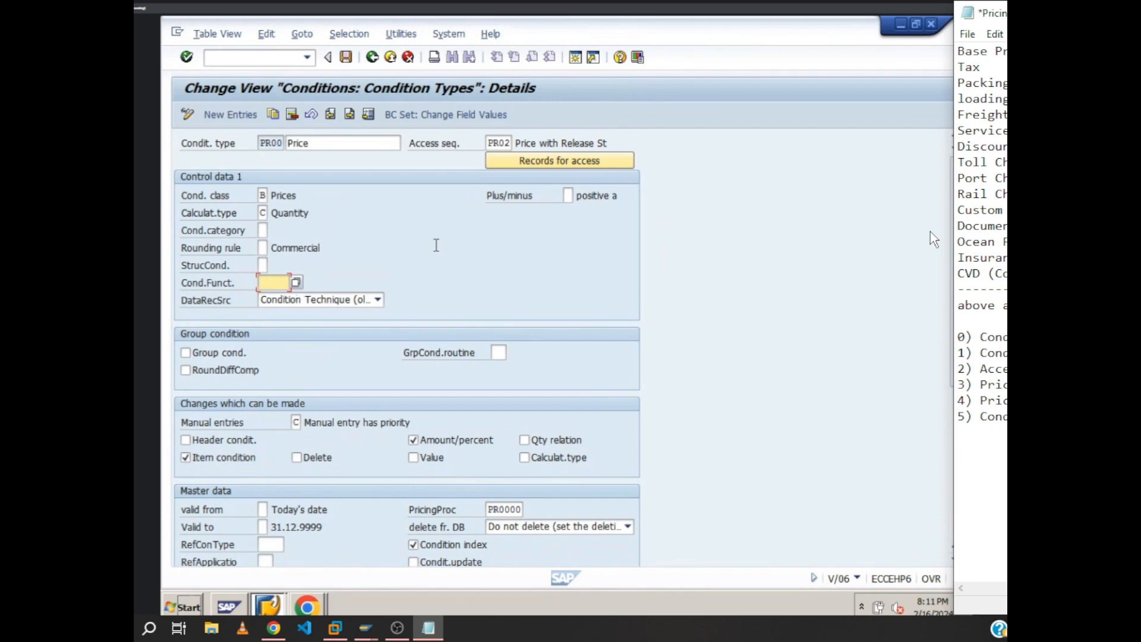
# Show the list of possible structure condition values for PR00
pyautogui.click(436, 244)
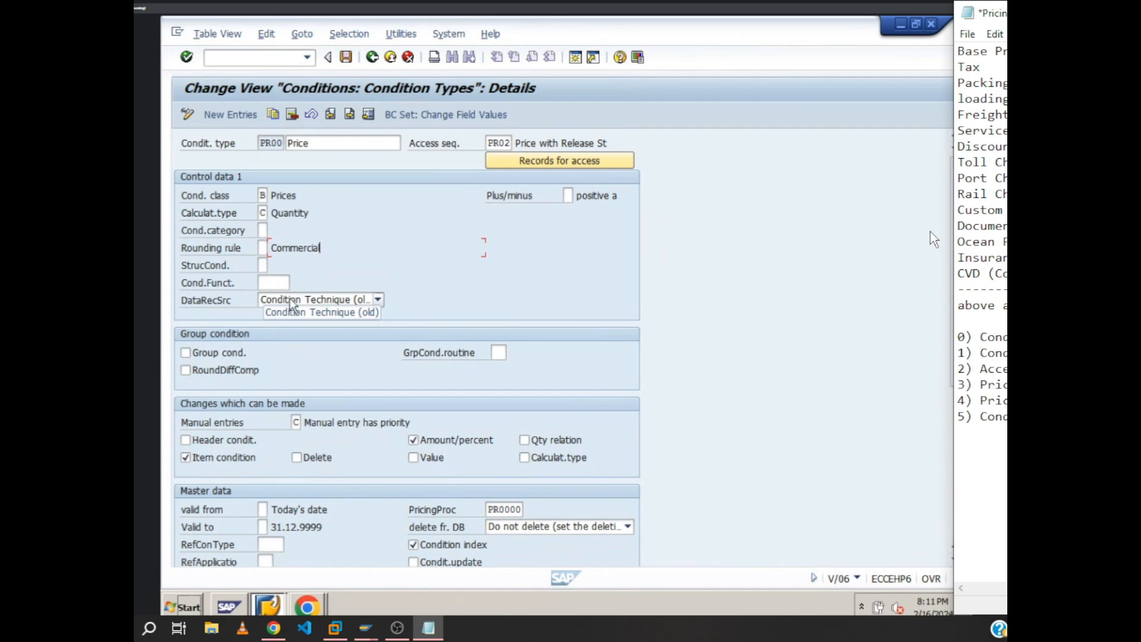
pyautogui.click(263, 266)
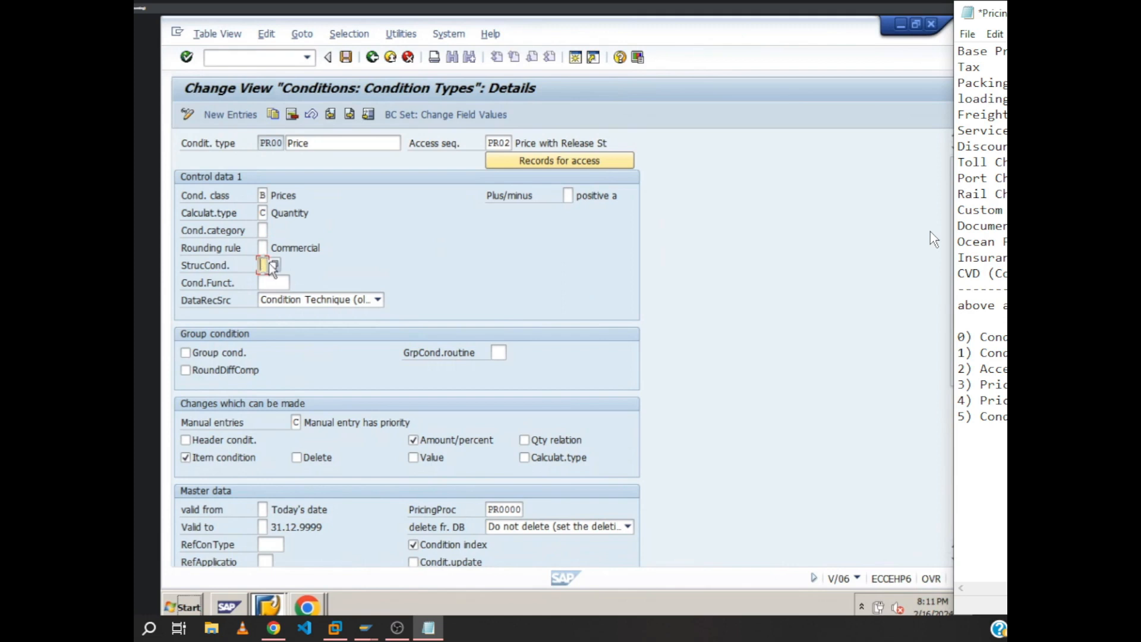
pyautogui.click(274, 265)
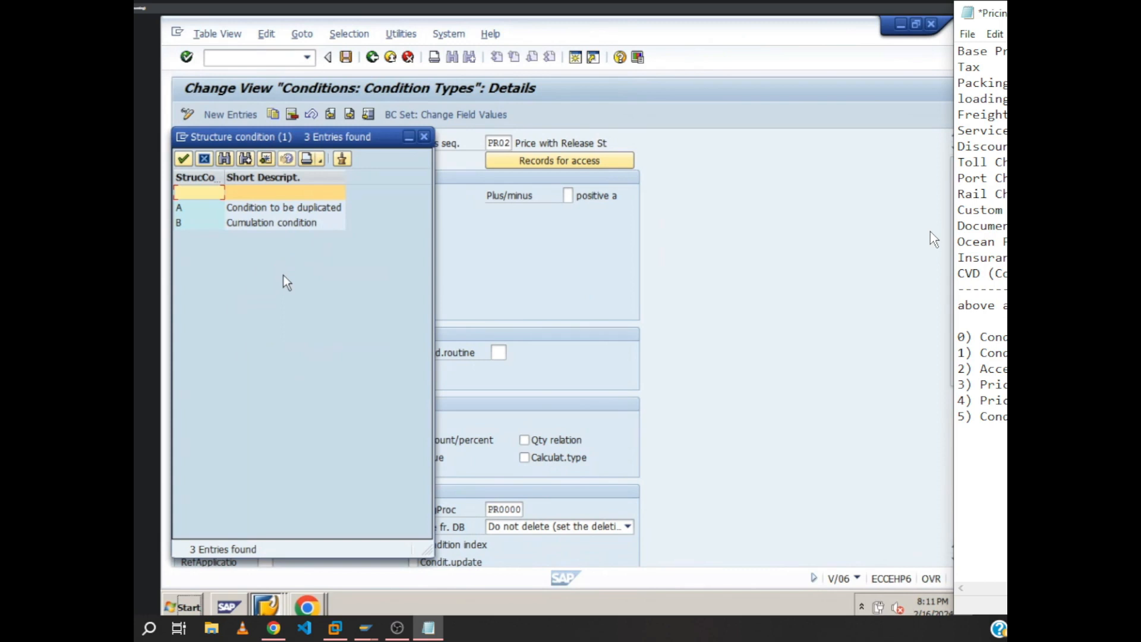
# Close the structure condition list and view the data record source options for PR00 without changing the selection
pyautogui.click(425, 137)
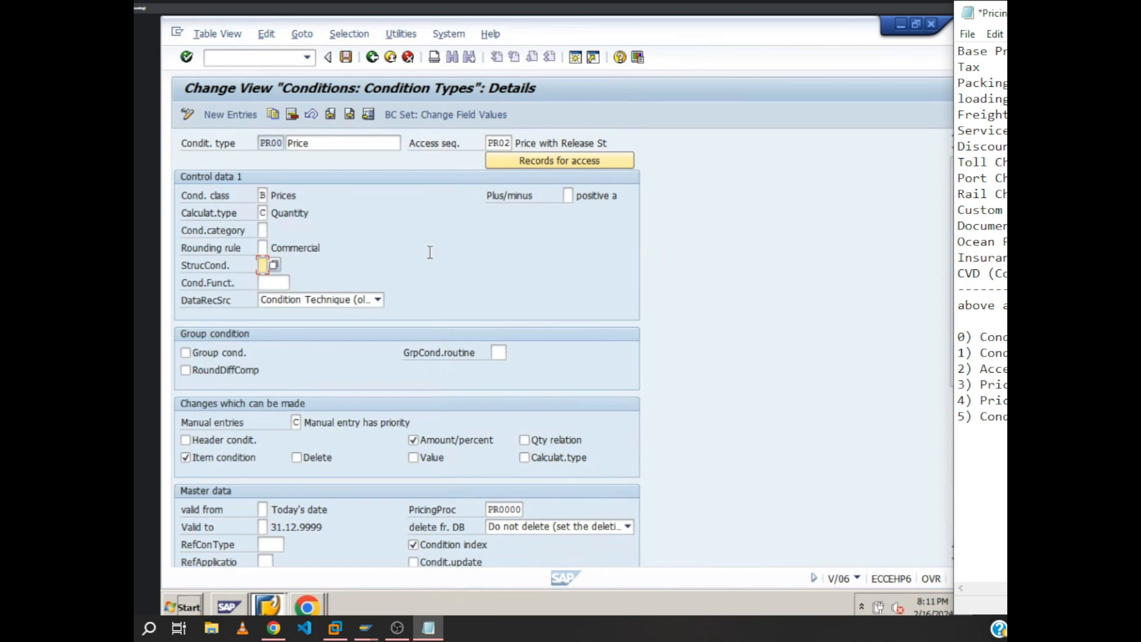
pyautogui.click(378, 300)
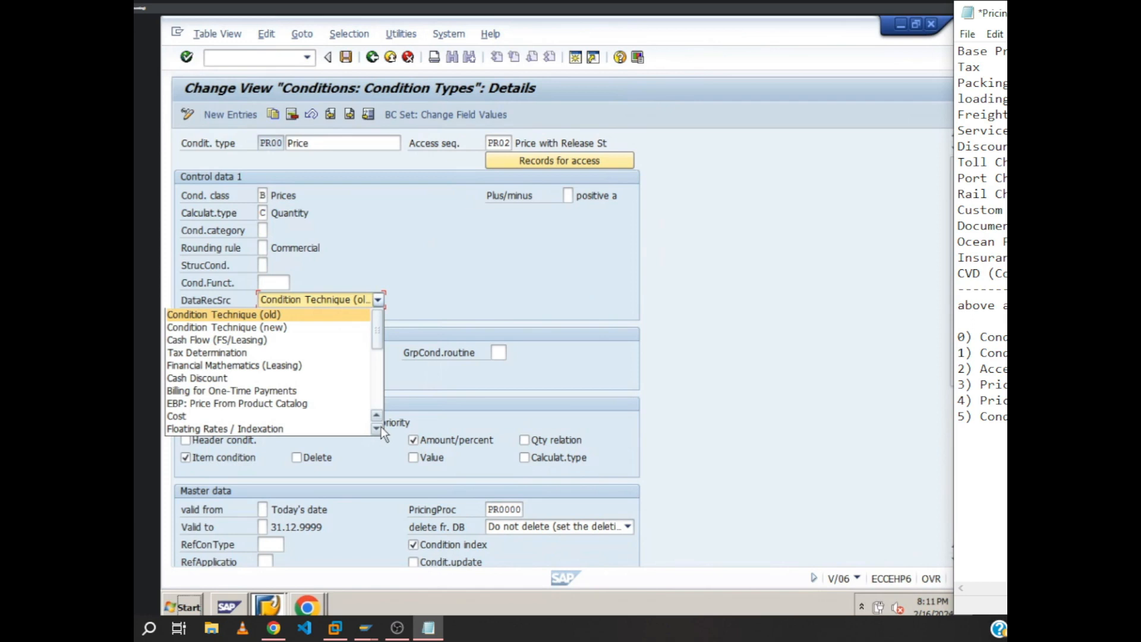
pyautogui.click(474, 269)
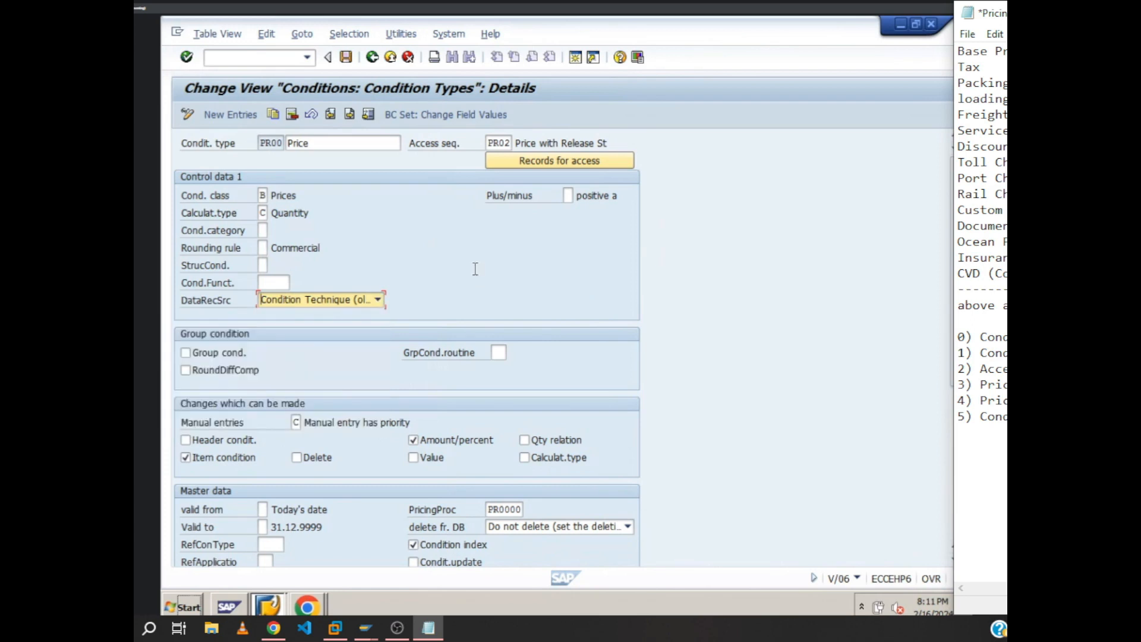
# View the possible plus/minus sign values for the PR00 condition amount and close the list without choosing one
pyautogui.click(568, 195)
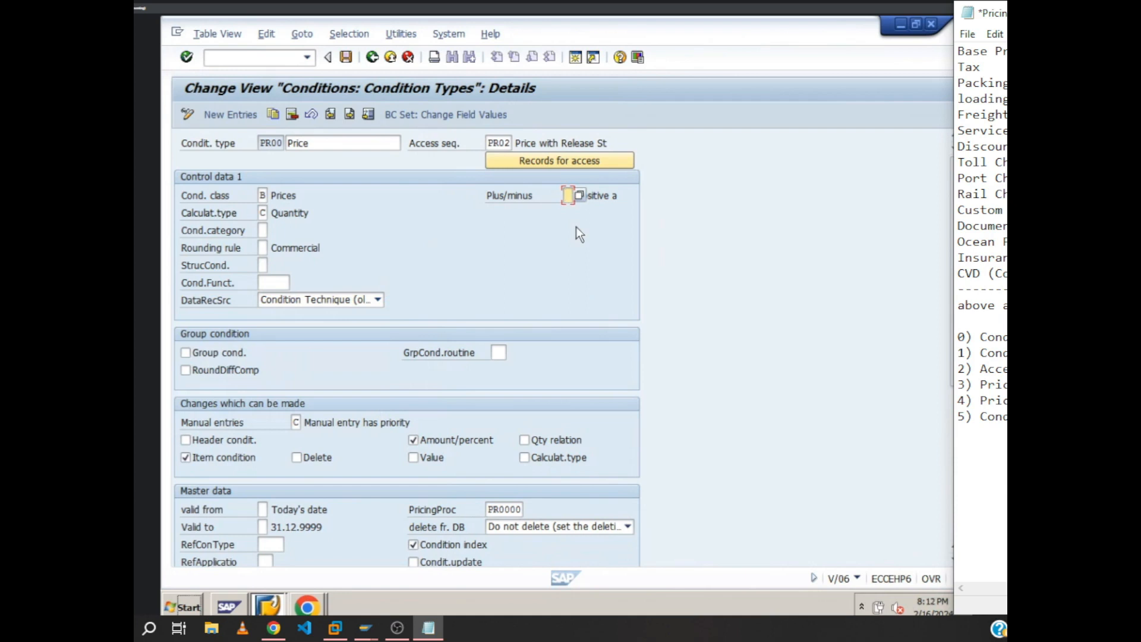
pyautogui.click(580, 195)
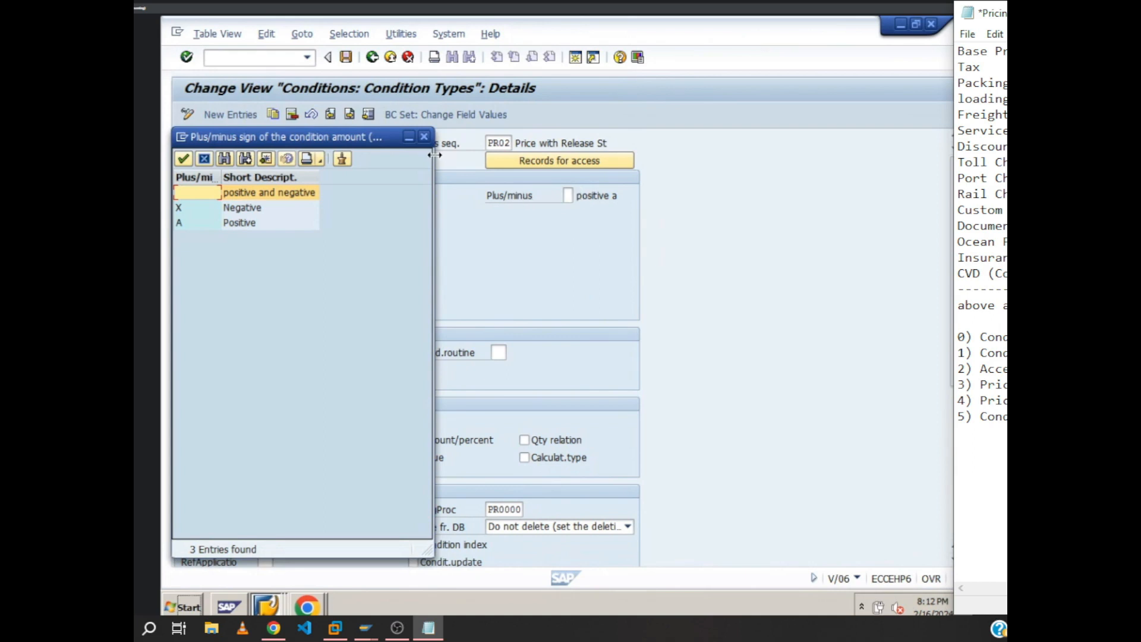
pyautogui.click(424, 139)
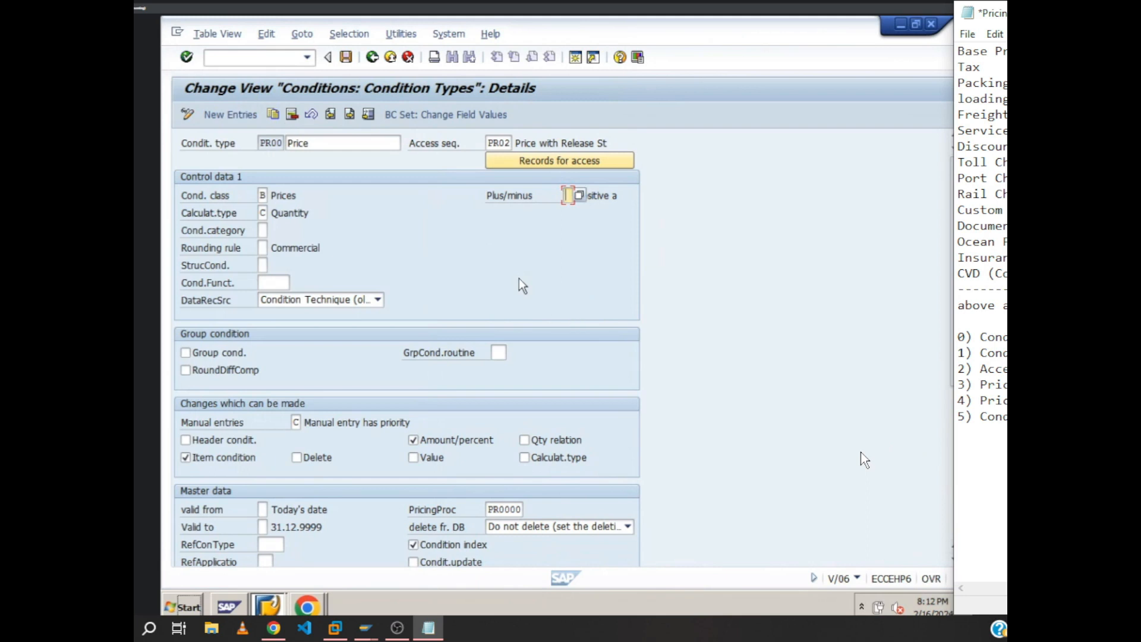
pyautogui.hotkey('alt', 'Tab')
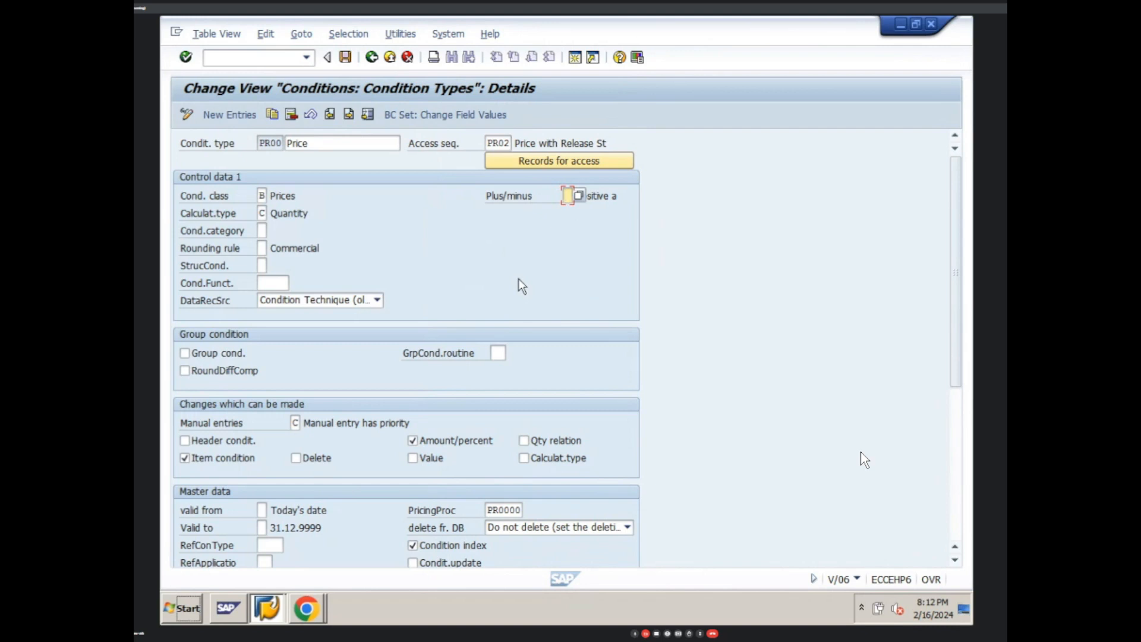
pyautogui.hotkey('alt', 'Tab')
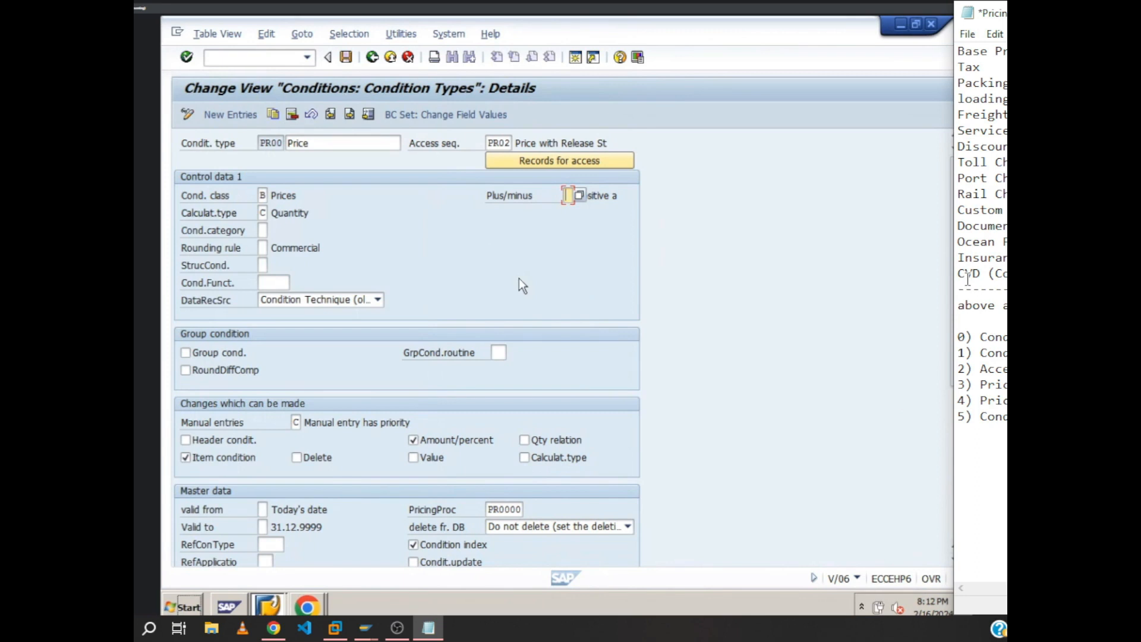
pyautogui.click(826, 237)
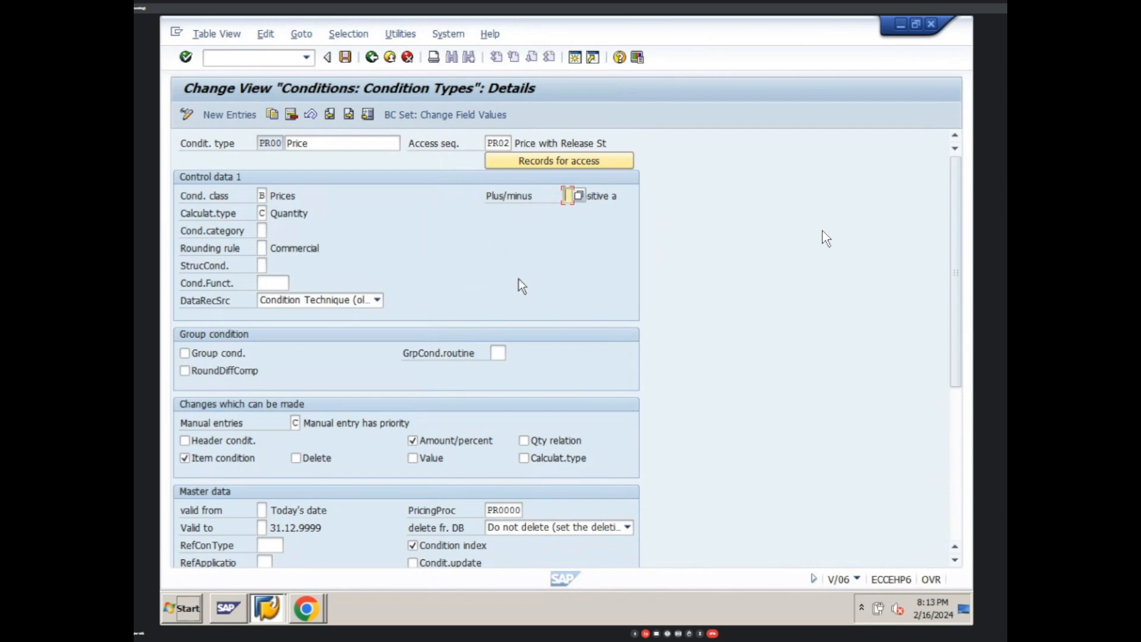
# Return from the PR00 details to the condition types overview and deselect the PR00 row
pyautogui.click(372, 58)
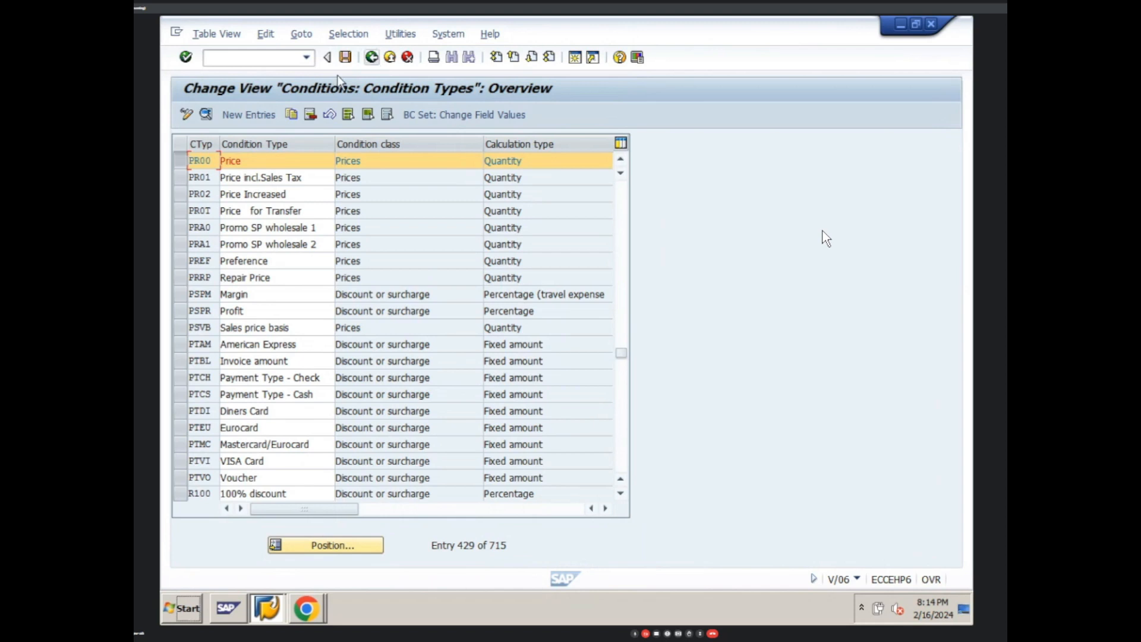
pyautogui.click(180, 159)
pyautogui.click(181, 166)
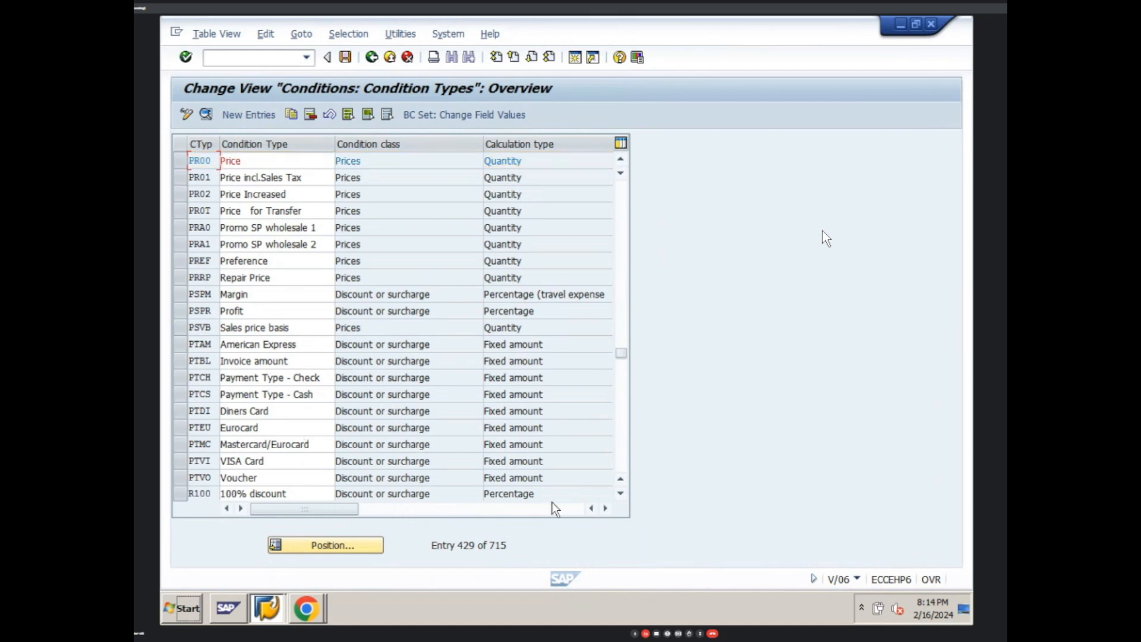
# Look through the condition types following PR00, checking their condition classes and calculation types
pyautogui.click(619, 494)
pyautogui.click(619, 495)
pyautogui.click(619, 495)
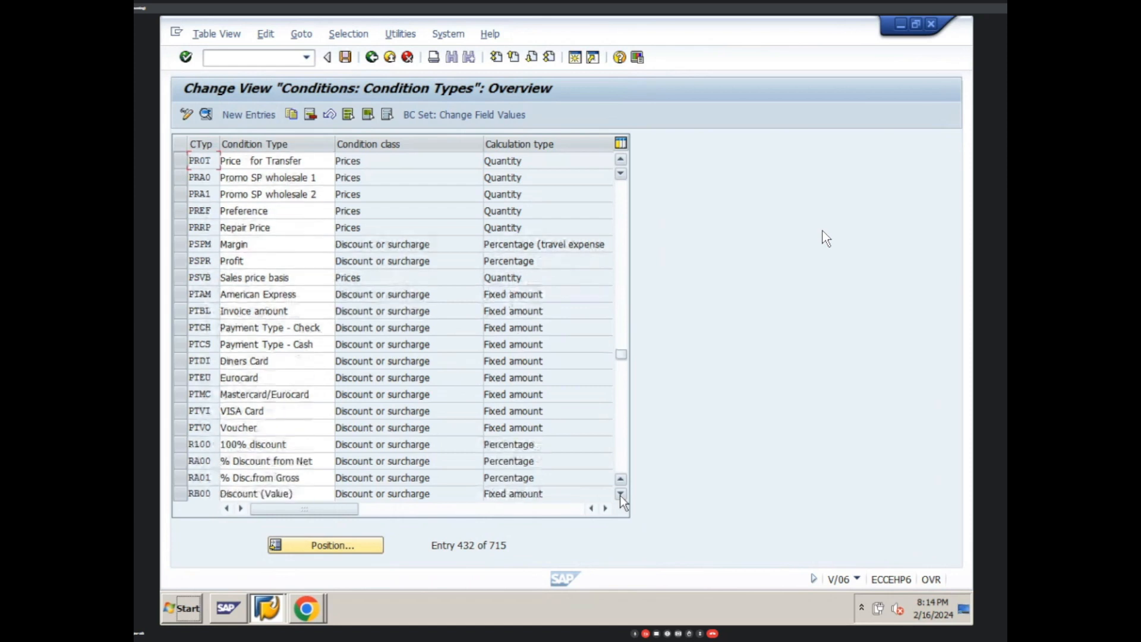
pyautogui.click(619, 494)
pyautogui.click(619, 495)
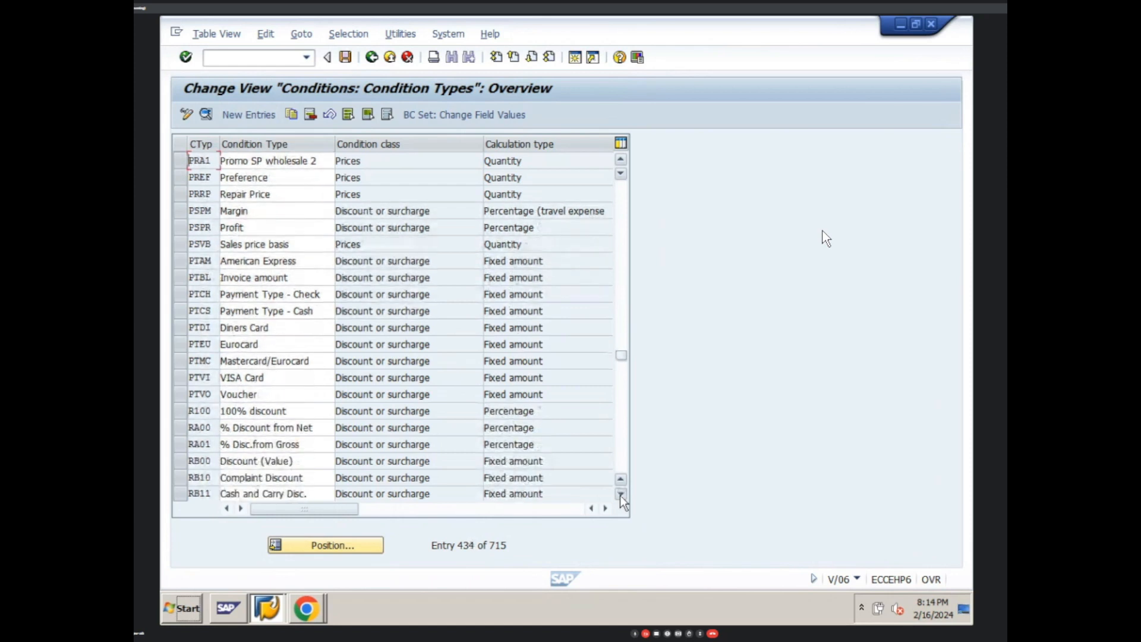
pyautogui.click(619, 494)
pyautogui.click(619, 495)
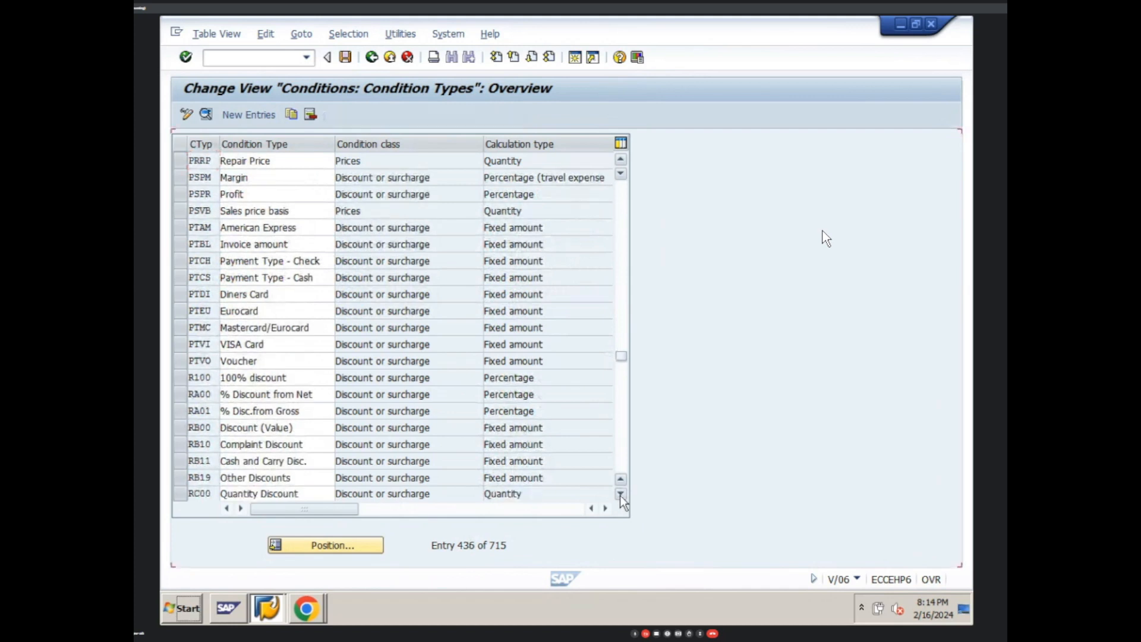
pyautogui.click(619, 494)
pyautogui.click(620, 494)
# Go to the start of the condition types overview and browse the entries down to the BR ICMS freight types
pyautogui.moveTo(619, 355); pyautogui.dragTo(622, 183)
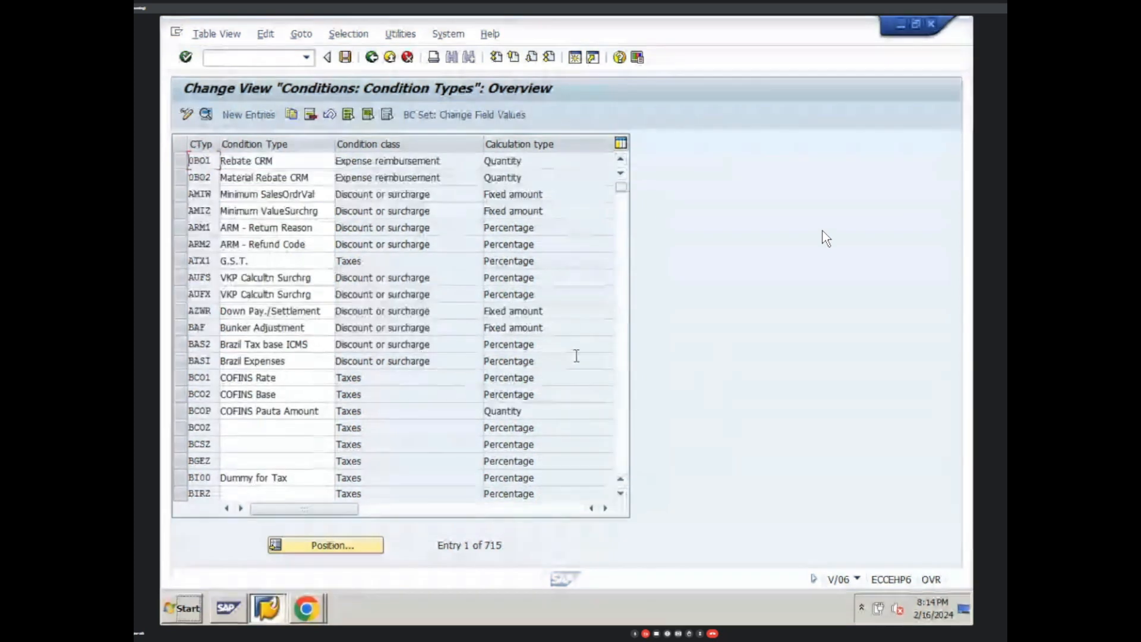
pyautogui.click(621, 494)
pyautogui.click(620, 494)
pyautogui.click(621, 494)
pyautogui.click(620, 494)
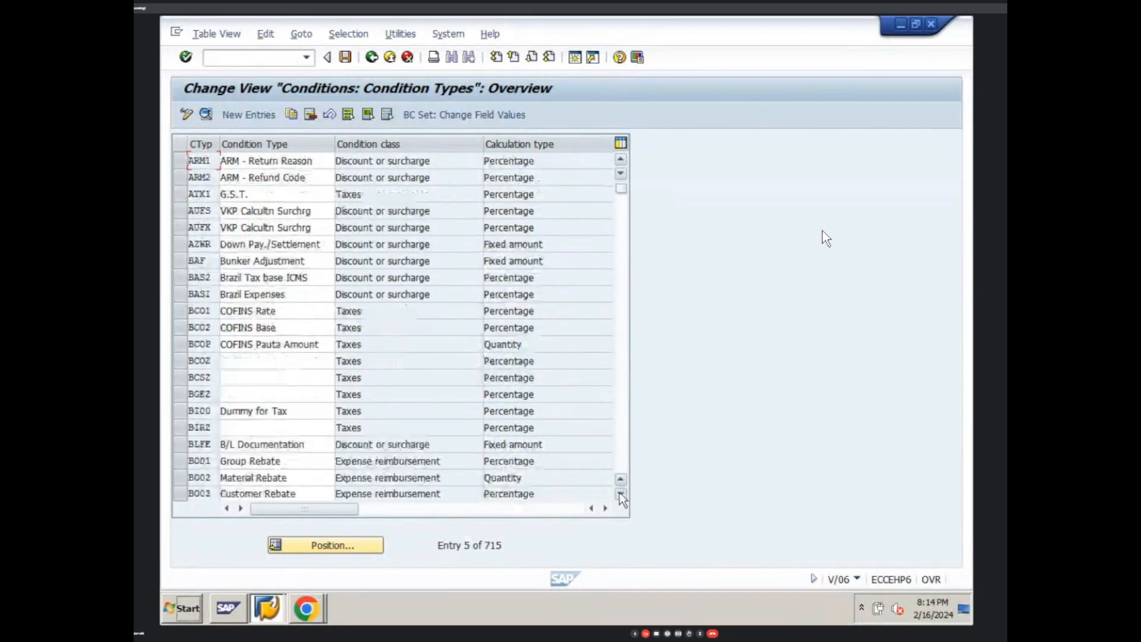
pyautogui.click(620, 494)
pyautogui.click(620, 494)
pyautogui.click(621, 494)
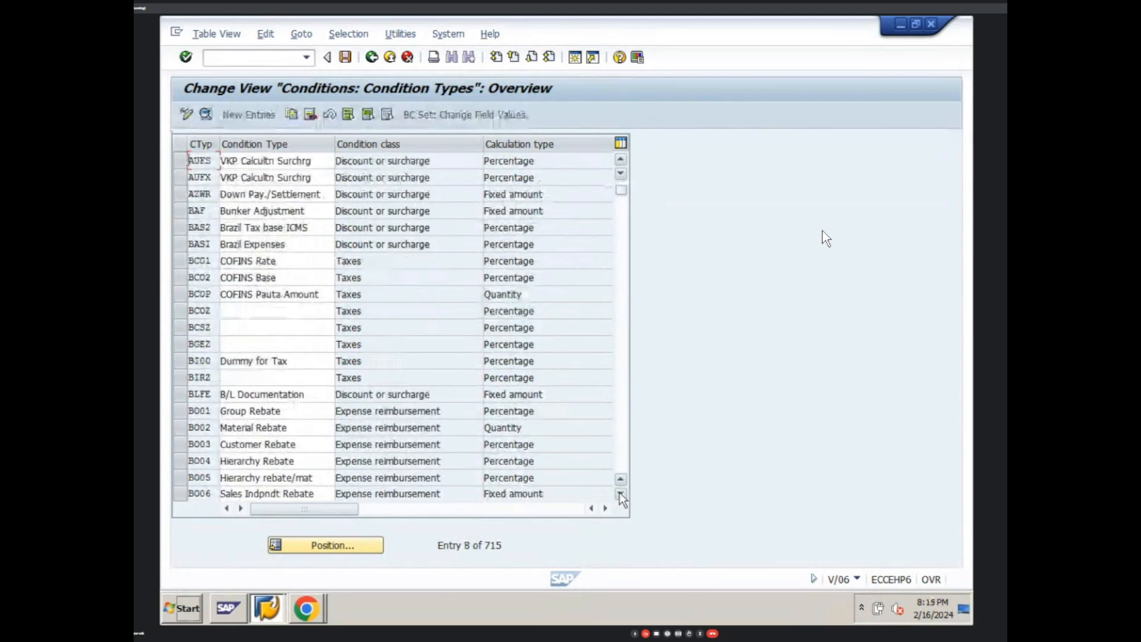
pyautogui.click(621, 494)
pyautogui.click(621, 494)
pyautogui.click(620, 493)
pyautogui.click(621, 494)
pyautogui.click(621, 493)
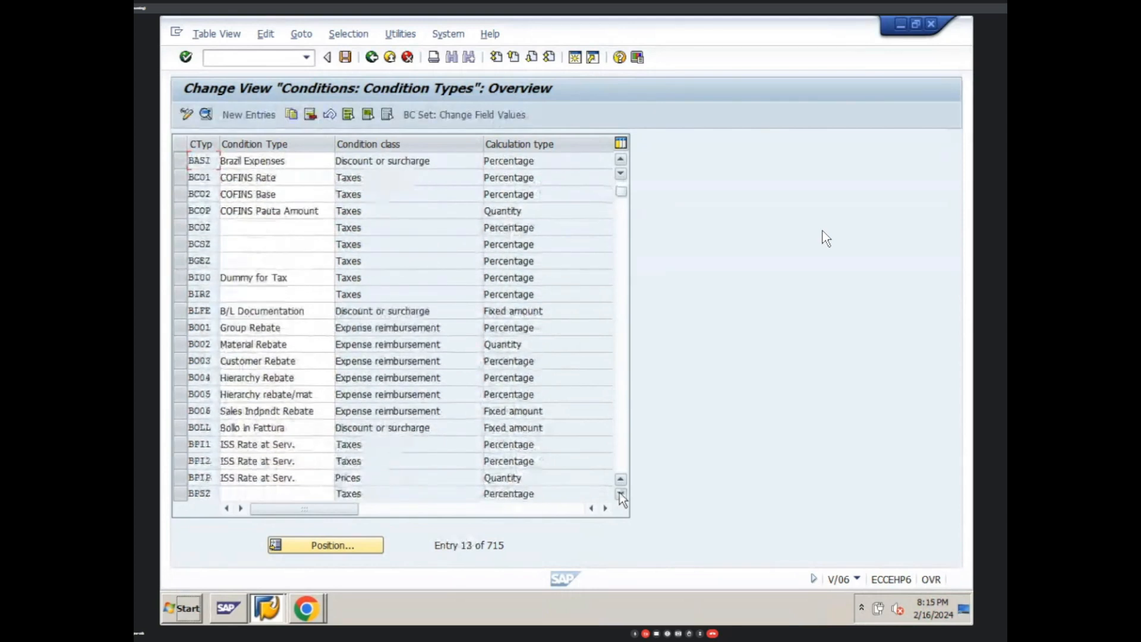
pyautogui.click(620, 494)
pyautogui.click(620, 494)
pyautogui.click(620, 494)
pyautogui.click(620, 494)
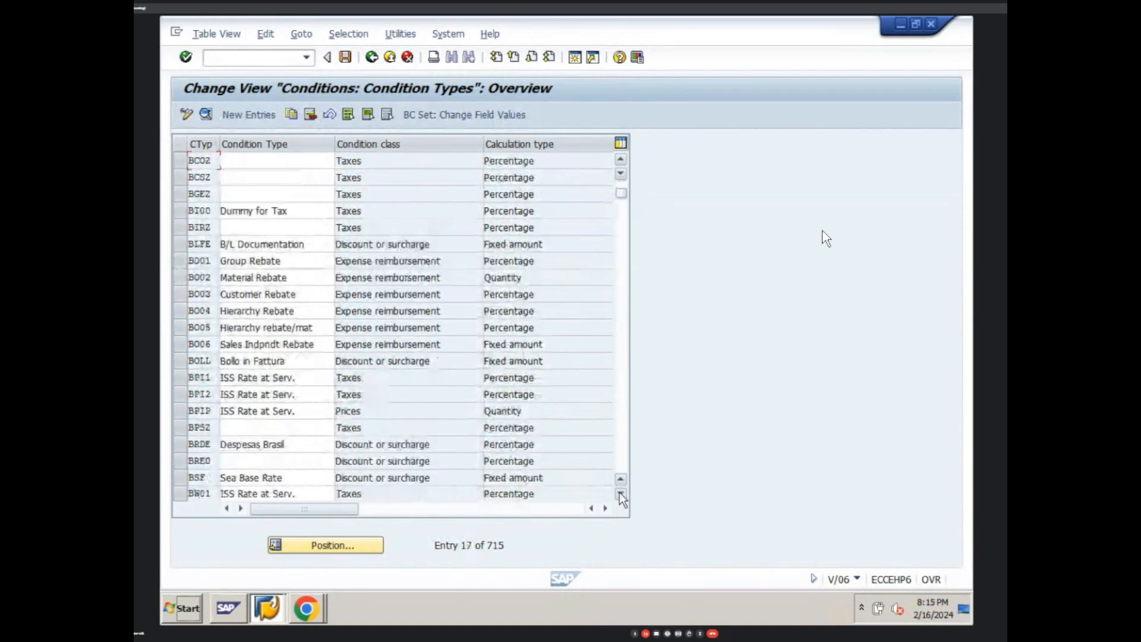
pyautogui.click(621, 494)
pyautogui.click(620, 494)
pyautogui.click(620, 494)
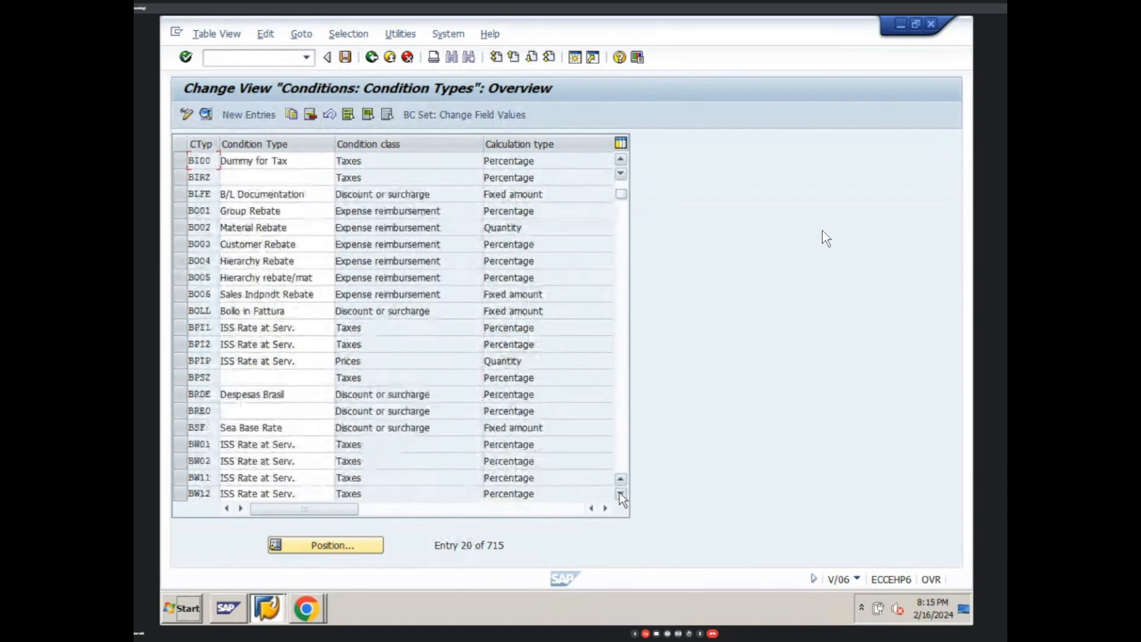
pyautogui.click(621, 494)
pyautogui.click(621, 494)
pyautogui.click(620, 494)
pyautogui.click(621, 494)
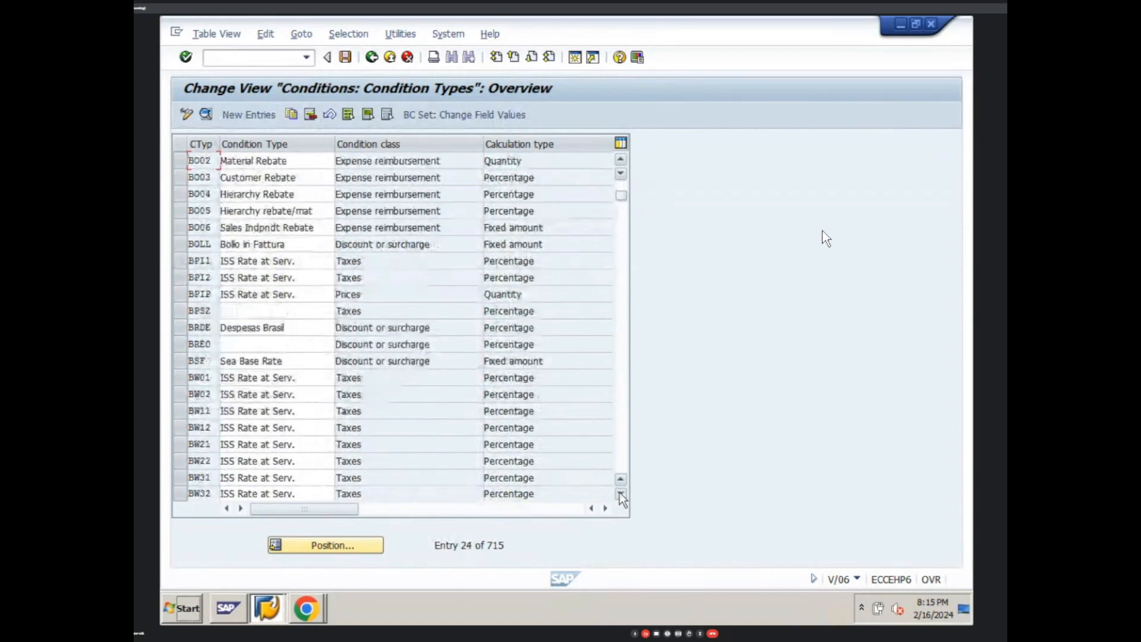
pyautogui.click(620, 494)
pyautogui.click(620, 493)
pyautogui.click(620, 494)
pyautogui.click(620, 494)
pyautogui.click(621, 494)
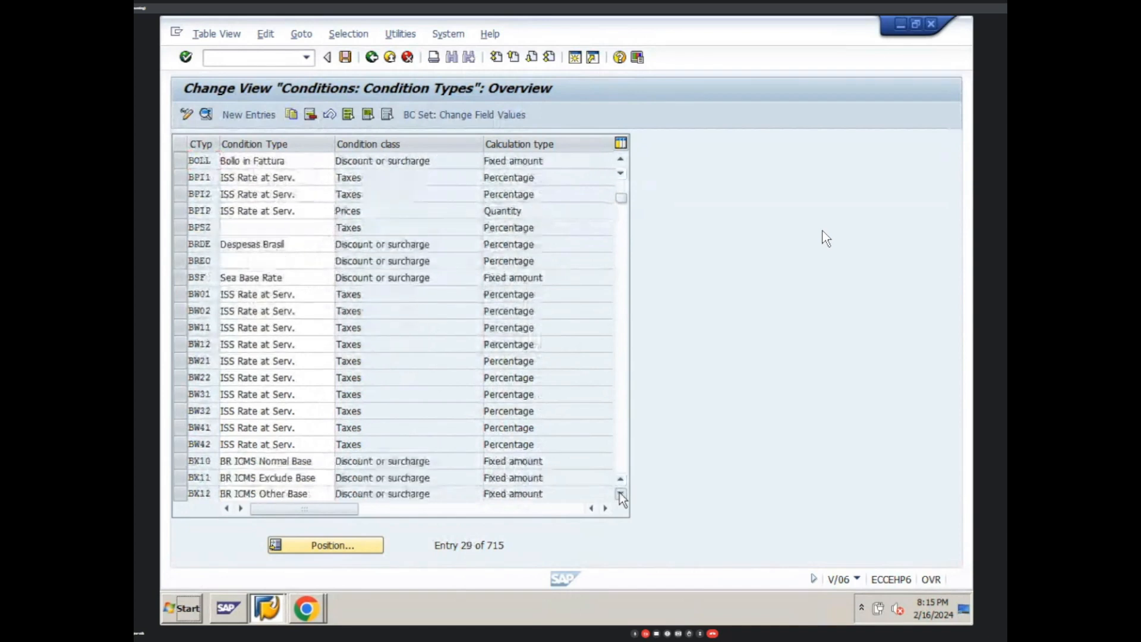
pyautogui.click(620, 493)
pyautogui.click(620, 494)
pyautogui.click(620, 494)
pyautogui.click(620, 494)
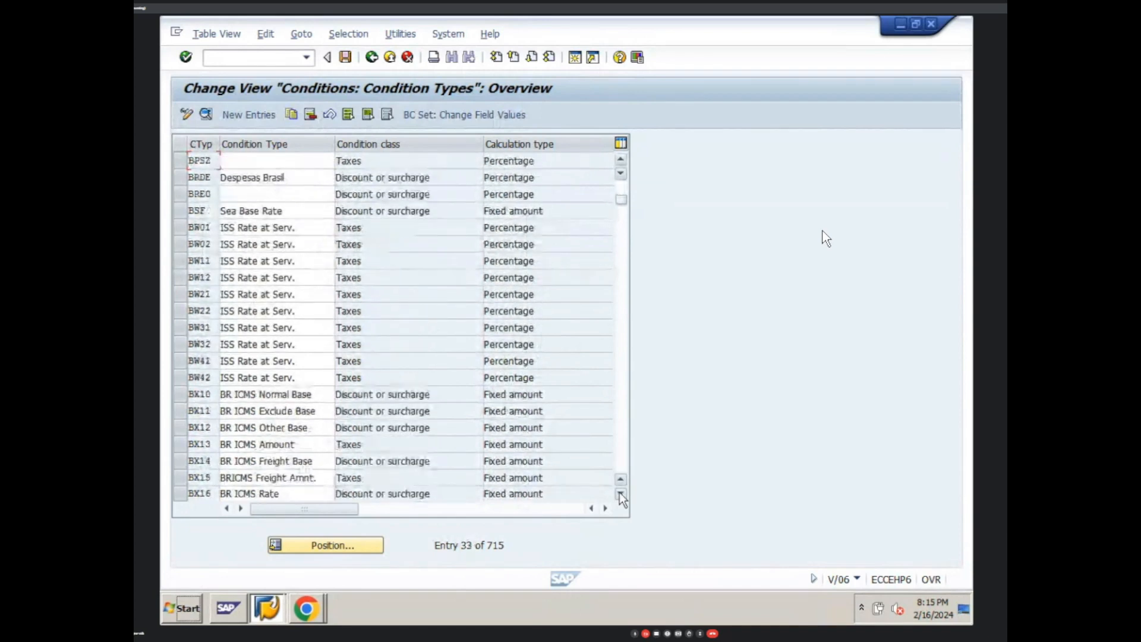
pyautogui.click(621, 494)
pyautogui.click(620, 494)
pyautogui.click(620, 494)
pyautogui.click(620, 493)
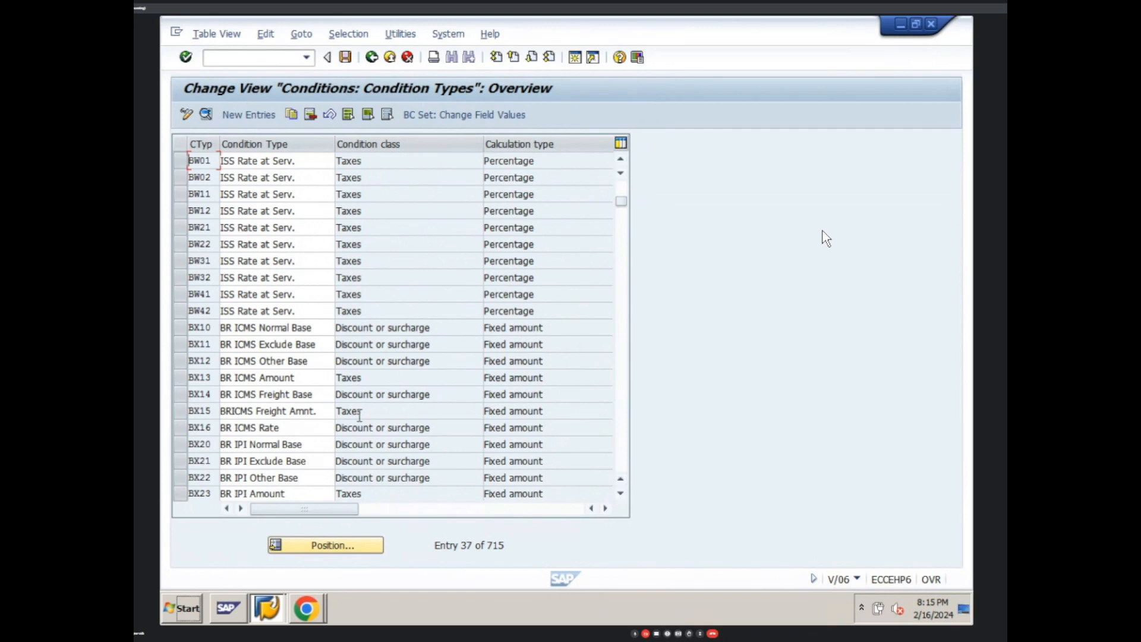
# Mark the freight condition types BX14 and BX15 in the overview and clear both row selections
pyautogui.click(317, 394)
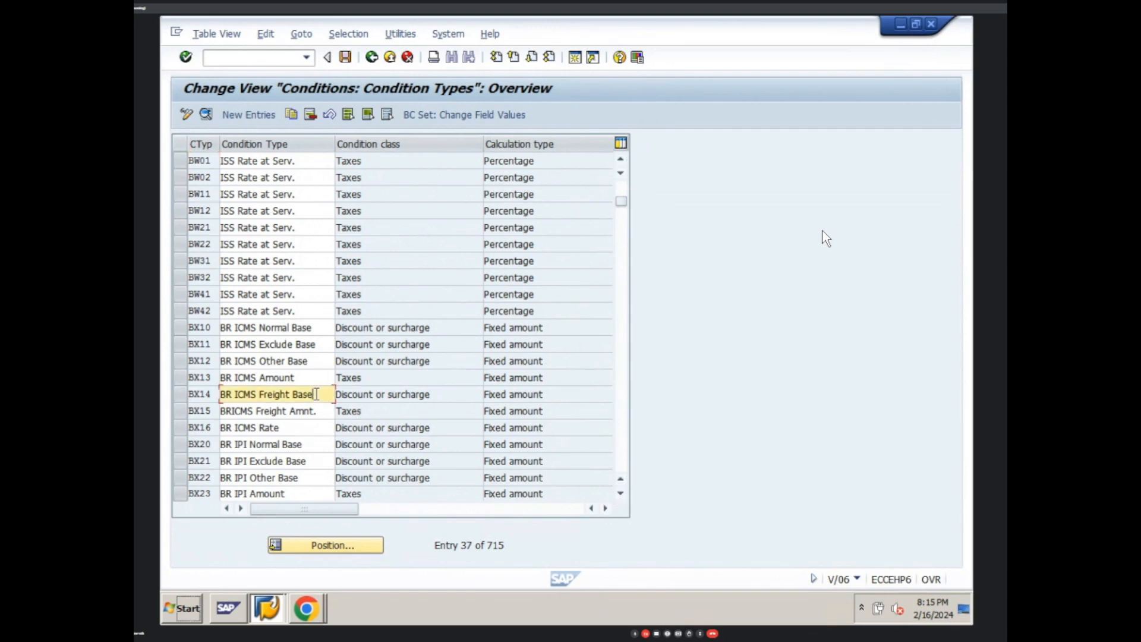
pyautogui.click(319, 411)
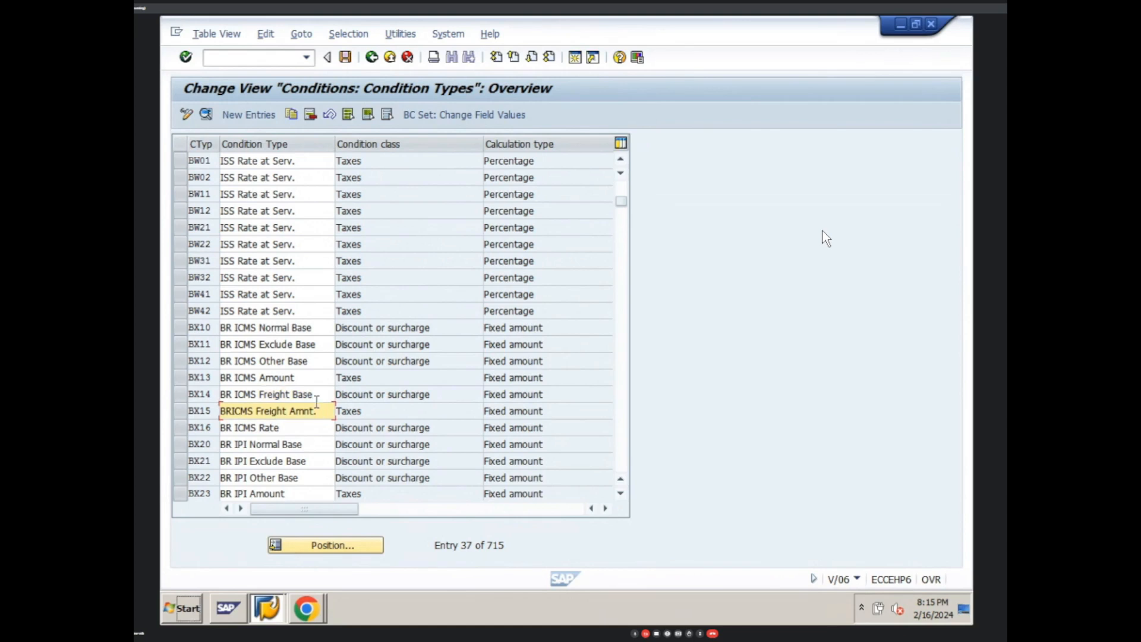
pyautogui.click(180, 397)
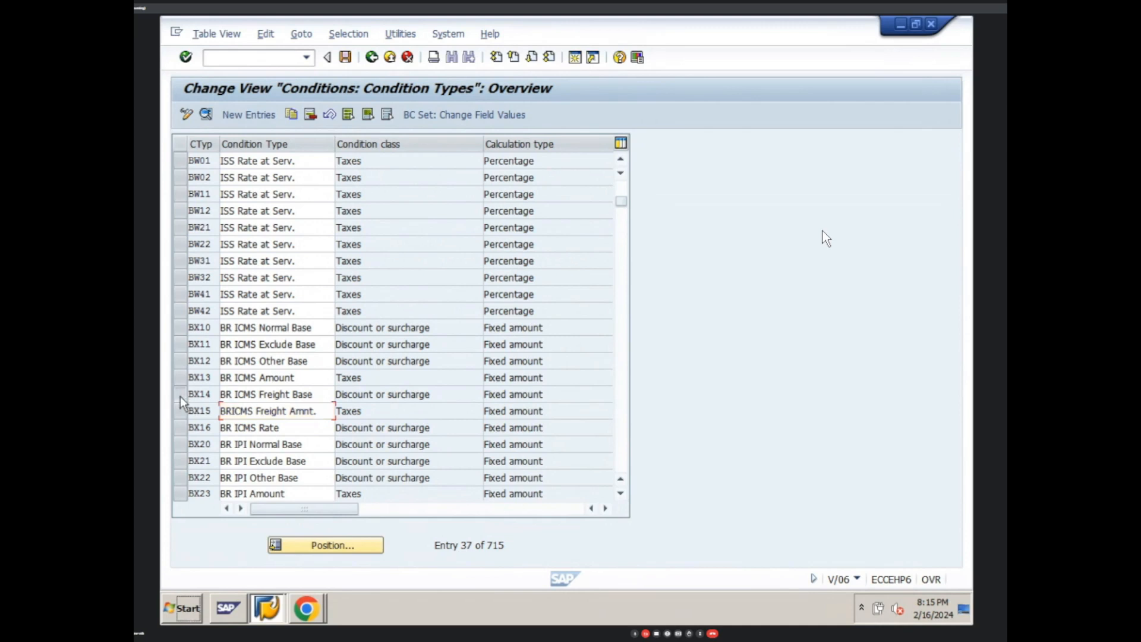
pyautogui.click(181, 411)
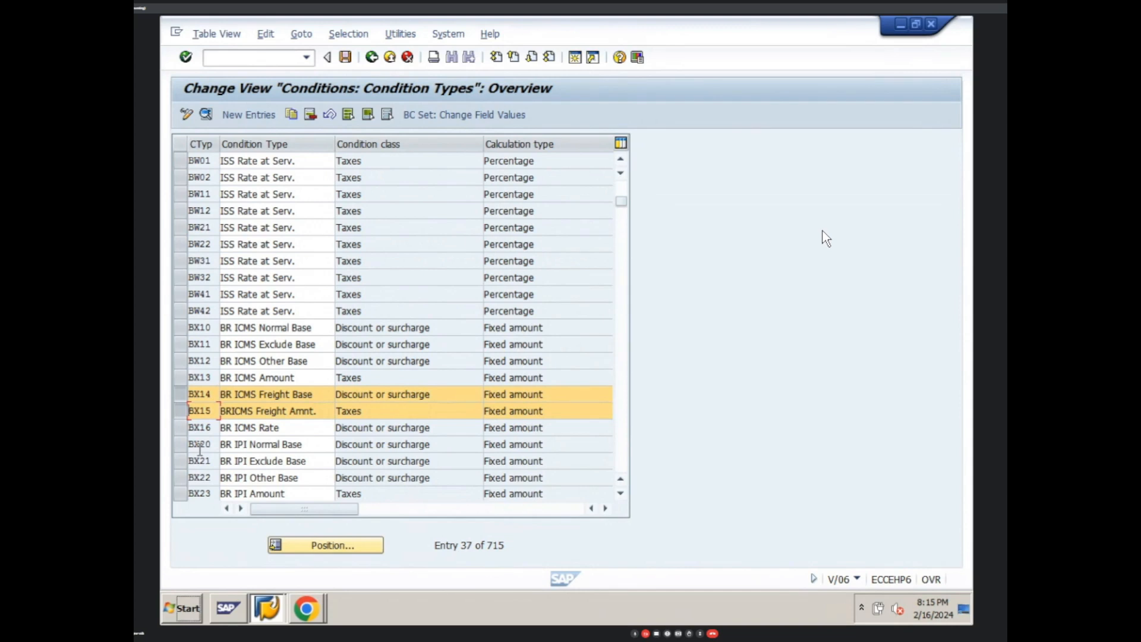
pyautogui.click(182, 415)
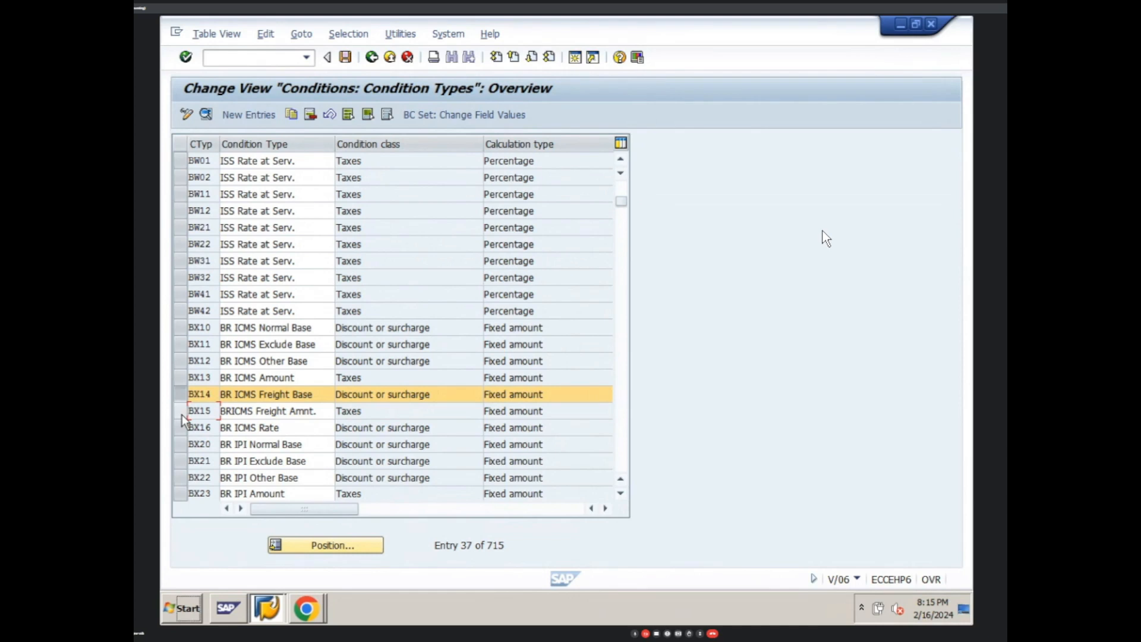
pyautogui.click(176, 395)
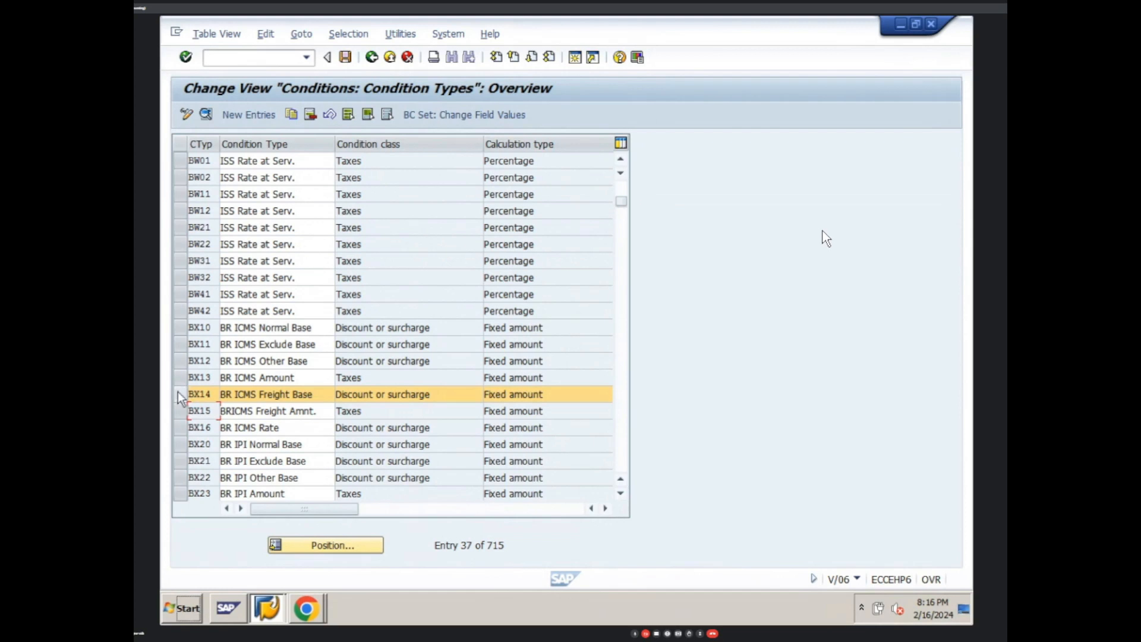
# Browse the condition types from the BR ICMS entries through BR IPI, ISS, COFINS and PIS, comparing condition classes and calculation types
pyautogui.click(621, 493)
pyautogui.click(621, 493)
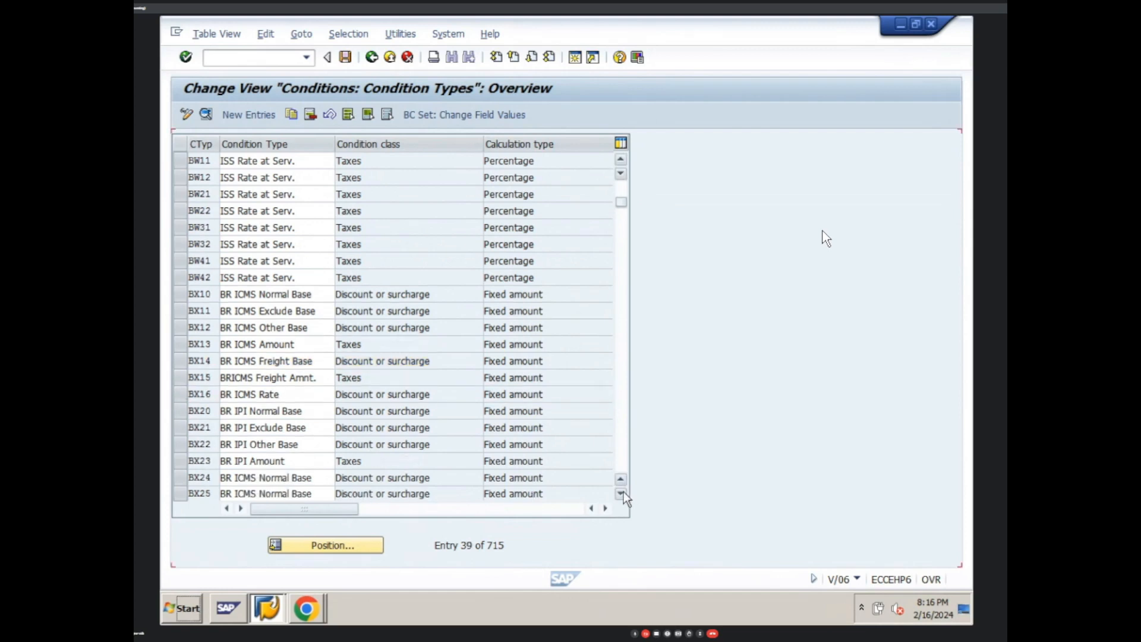
pyautogui.doubleClick(621, 492)
pyautogui.click(622, 493)
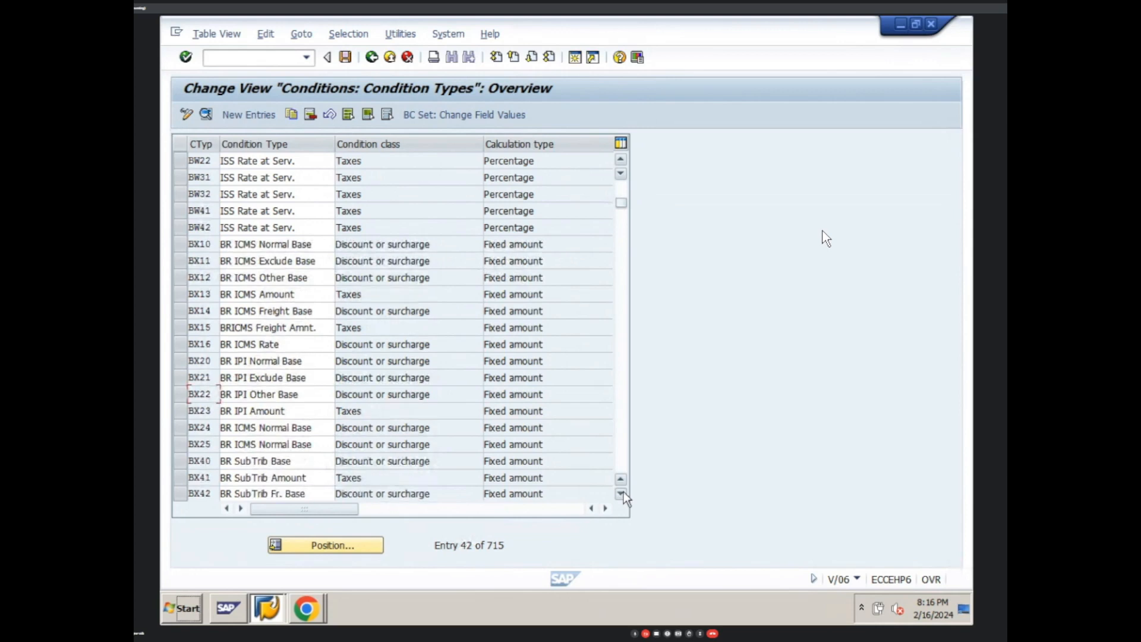
pyautogui.click(622, 494)
pyautogui.doubleClick(622, 493)
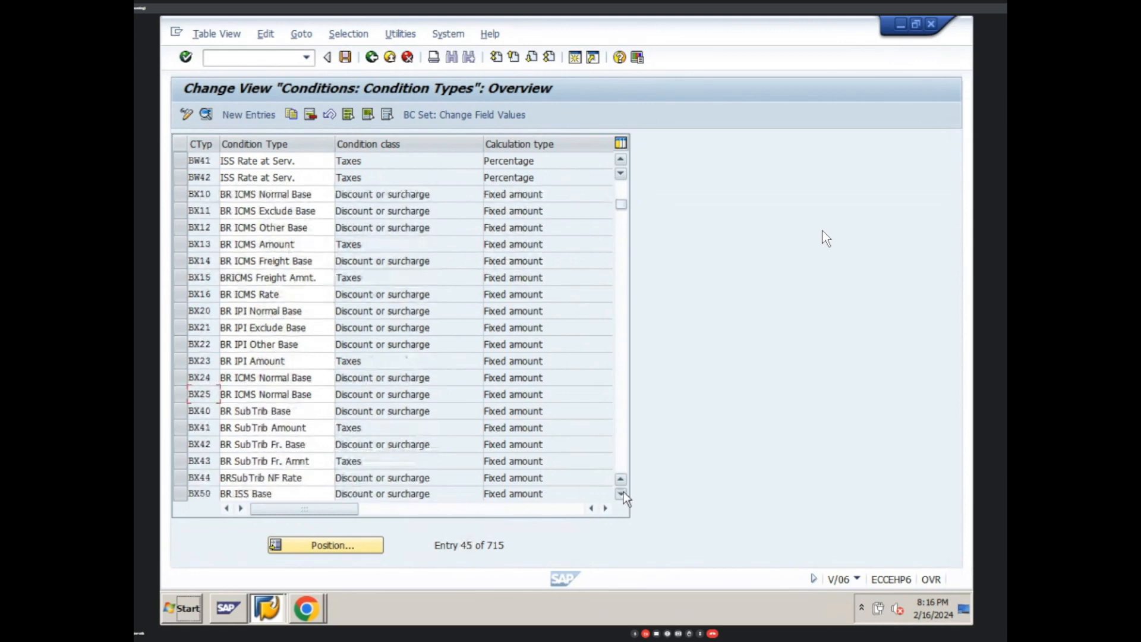
pyautogui.click(622, 493)
pyautogui.click(622, 494)
pyautogui.click(622, 493)
pyautogui.click(622, 494)
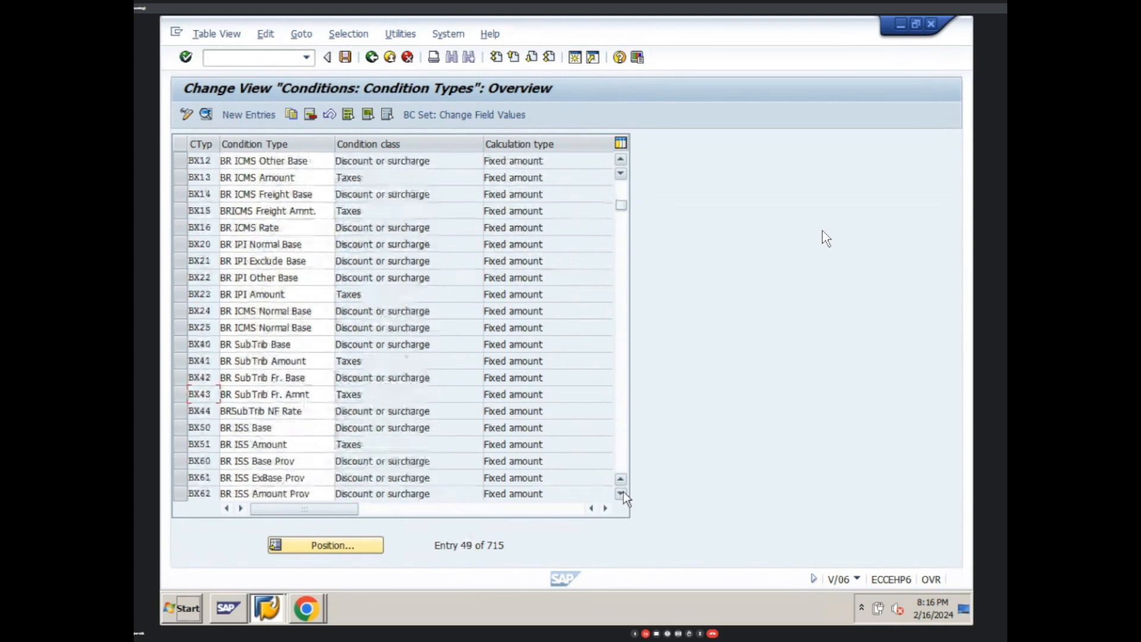
pyautogui.click(622, 493)
pyautogui.click(621, 494)
pyautogui.click(621, 494)
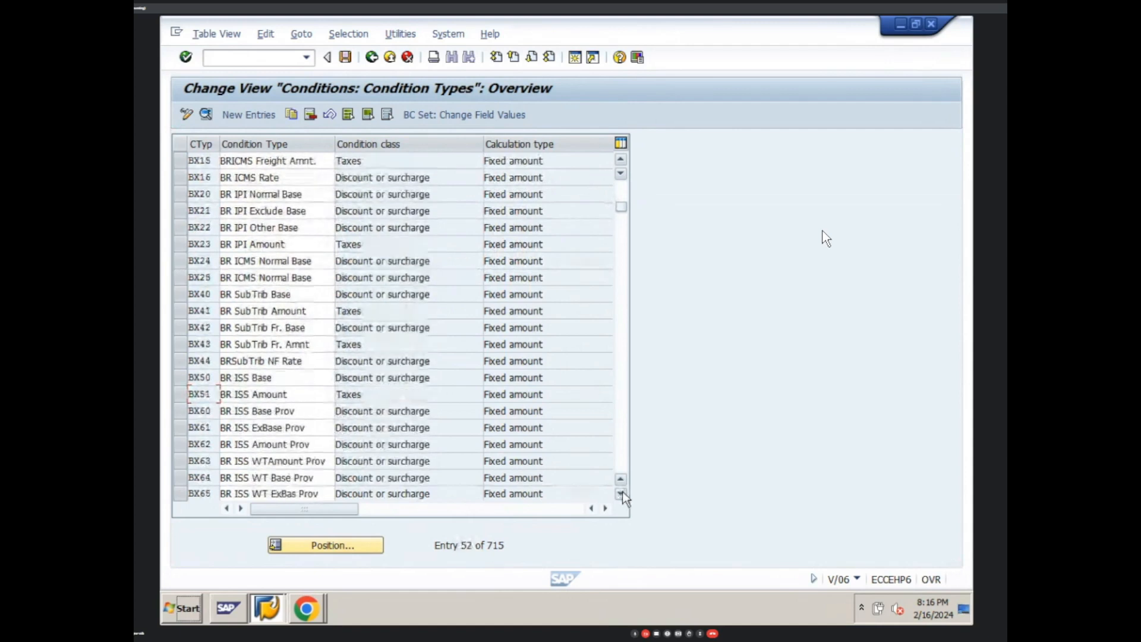
pyautogui.click(621, 493)
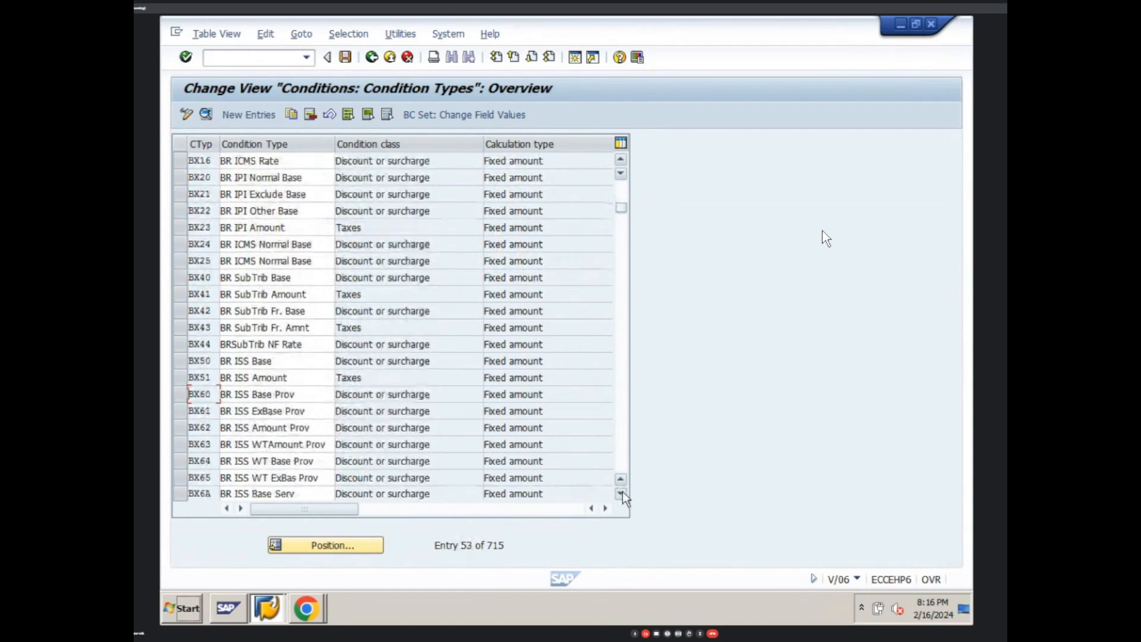
pyautogui.click(622, 494)
pyautogui.click(622, 493)
pyautogui.click(621, 493)
pyautogui.click(622, 494)
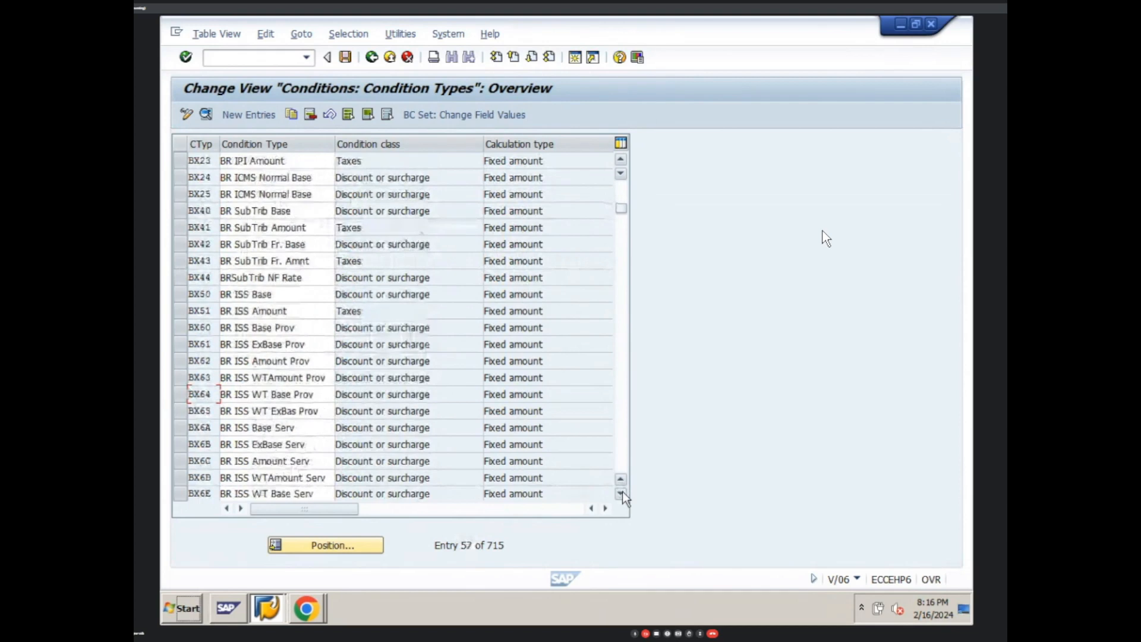
pyautogui.click(621, 494)
pyautogui.click(622, 493)
pyautogui.click(622, 493)
pyautogui.click(621, 493)
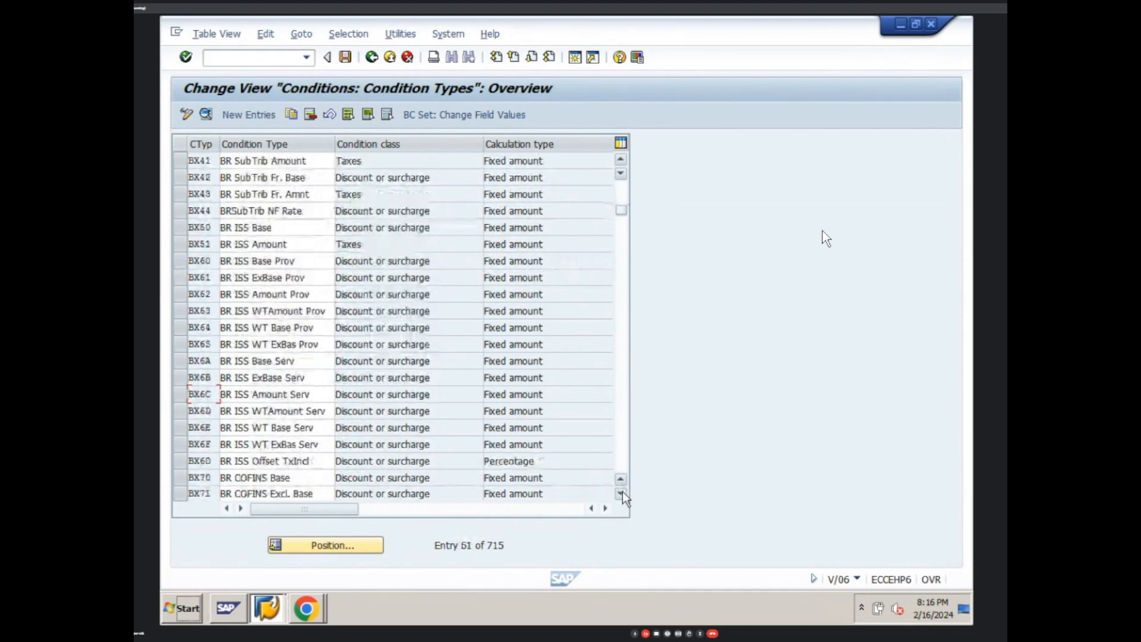
pyautogui.click(622, 493)
pyautogui.click(622, 493)
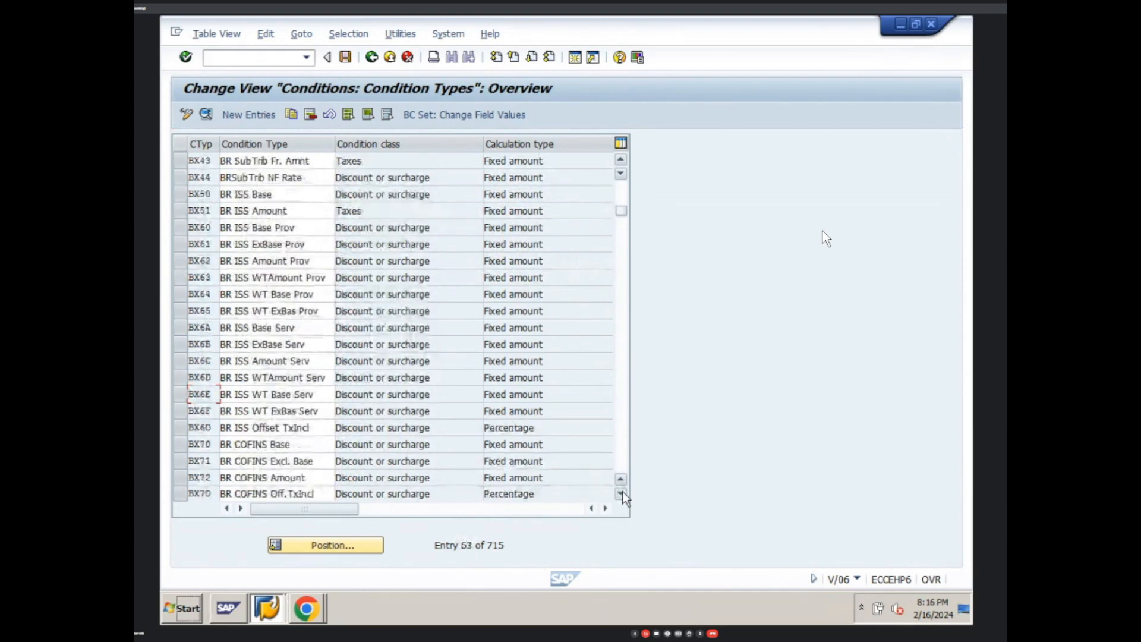
pyautogui.click(621, 493)
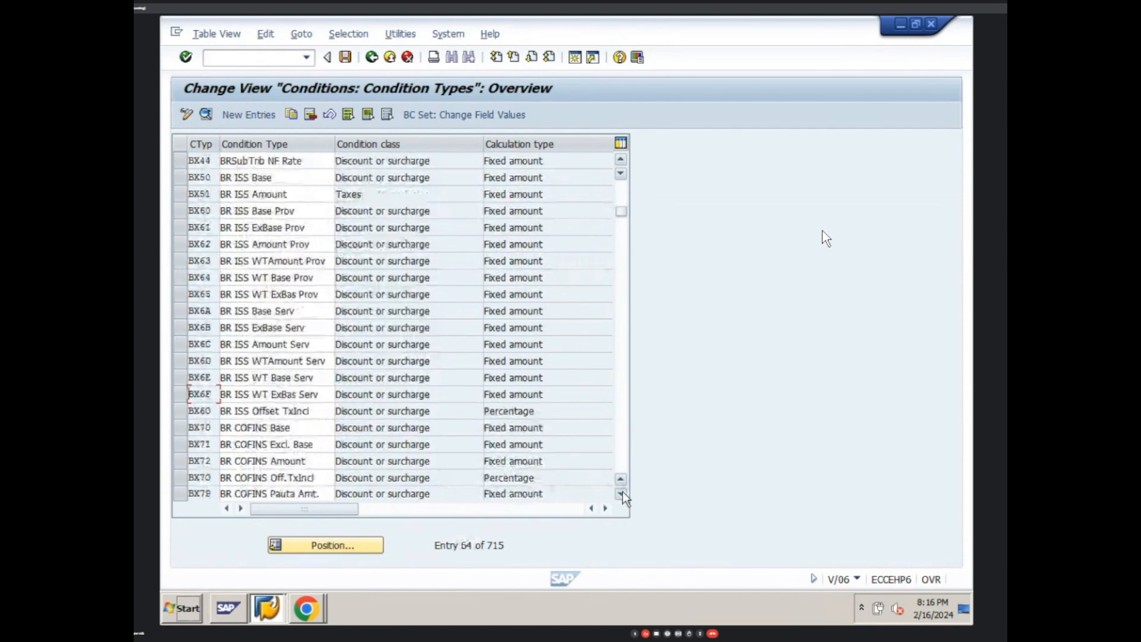
pyautogui.click(621, 493)
pyautogui.click(622, 493)
pyautogui.click(621, 493)
pyautogui.click(621, 493)
pyautogui.click(622, 493)
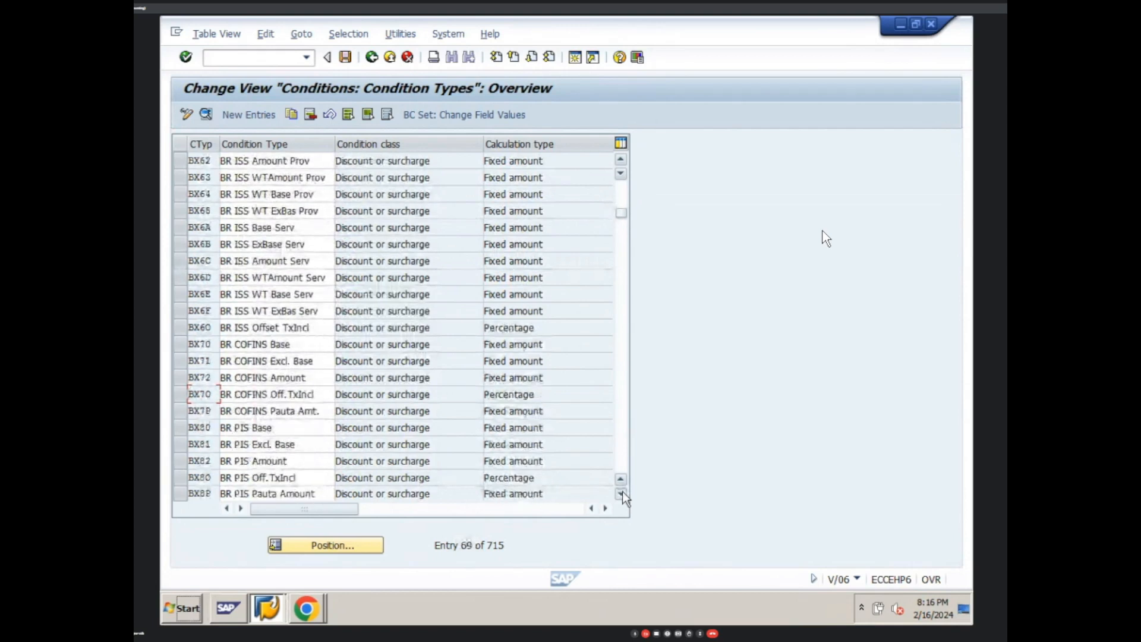
pyautogui.click(622, 493)
pyautogui.click(622, 493)
pyautogui.click(621, 493)
pyautogui.click(622, 493)
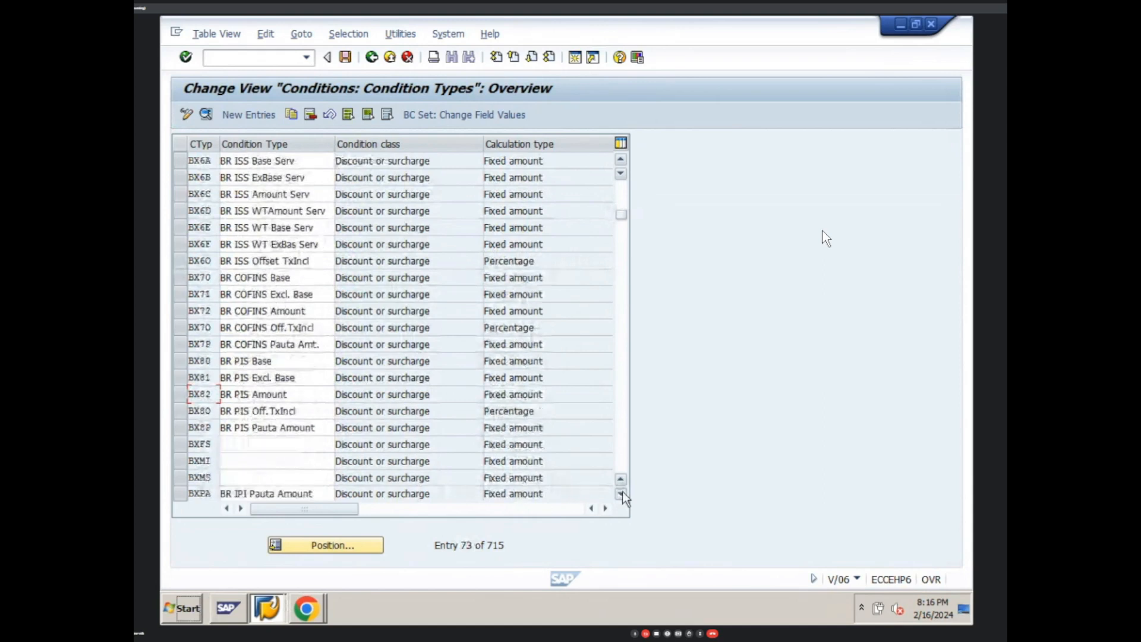
pyautogui.click(622, 493)
pyautogui.click(621, 493)
pyautogui.click(622, 493)
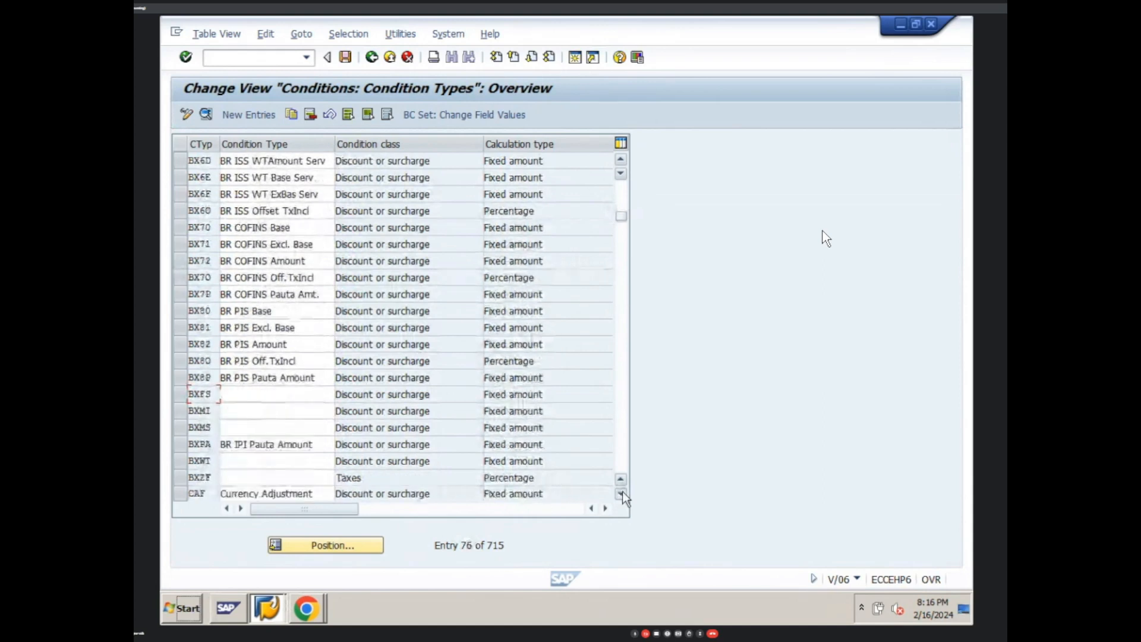
pyautogui.click(622, 493)
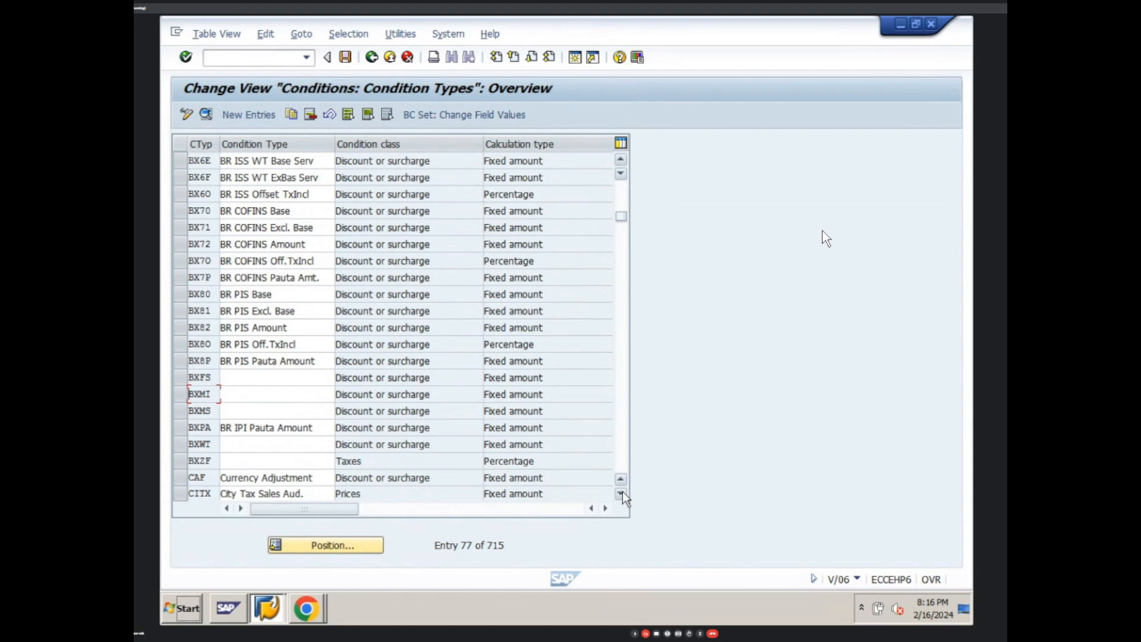
# Position the overview on condition type MWST and mark its row, and do the same for discount type R100
pyautogui.click(371, 543)
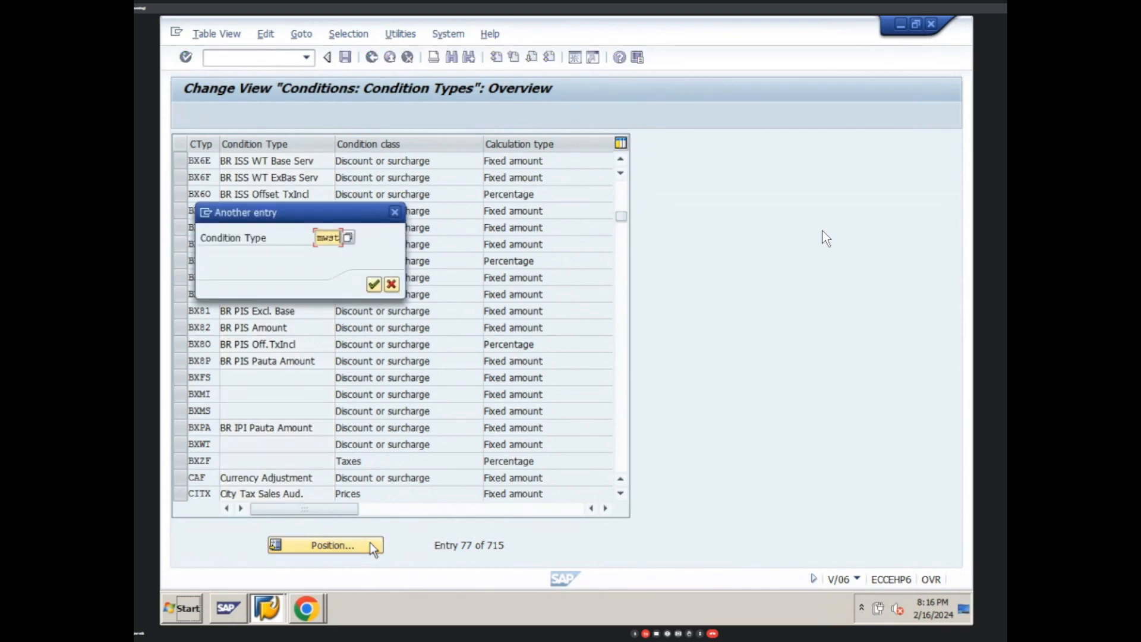
pyautogui.press('Return')
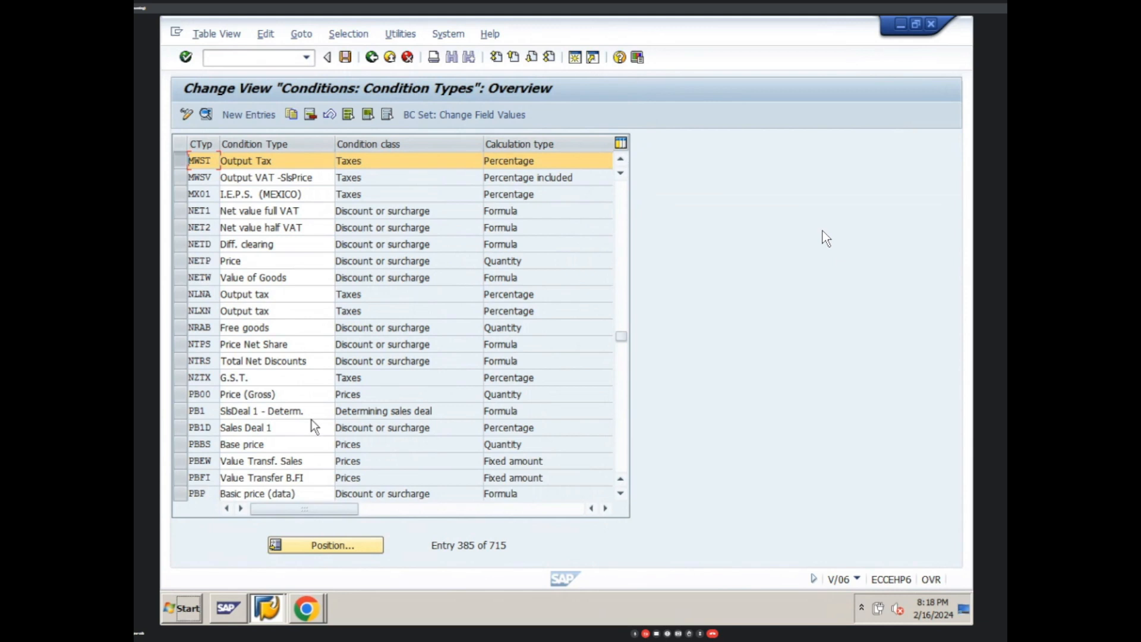
pyautogui.click(343, 550)
pyautogui.write('R')
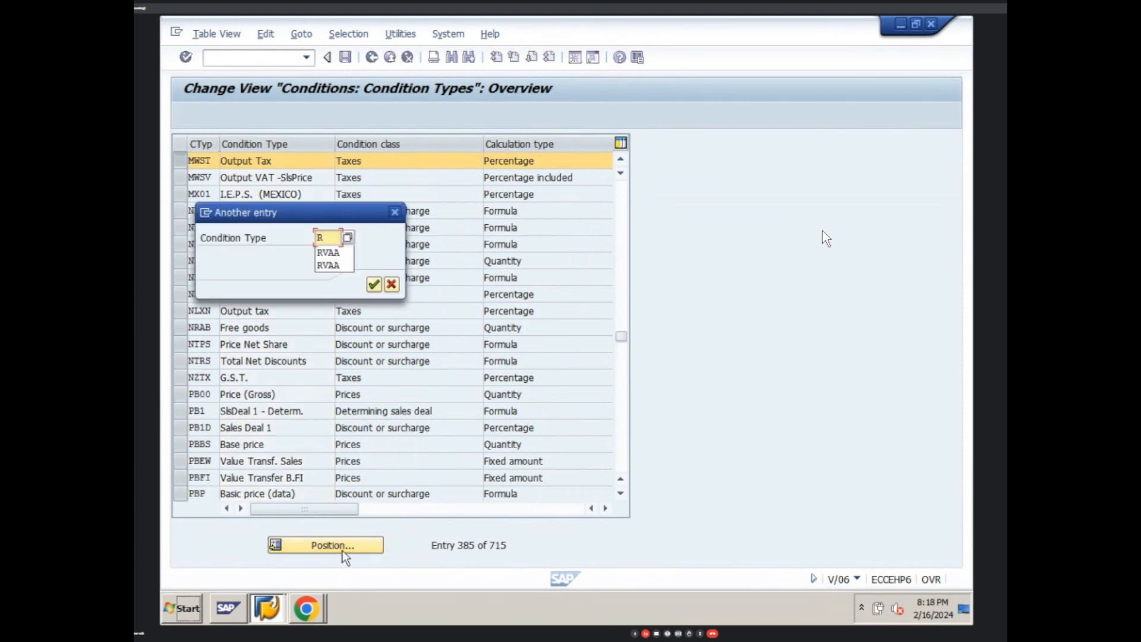
pyautogui.write('100')
pyautogui.press('Return')
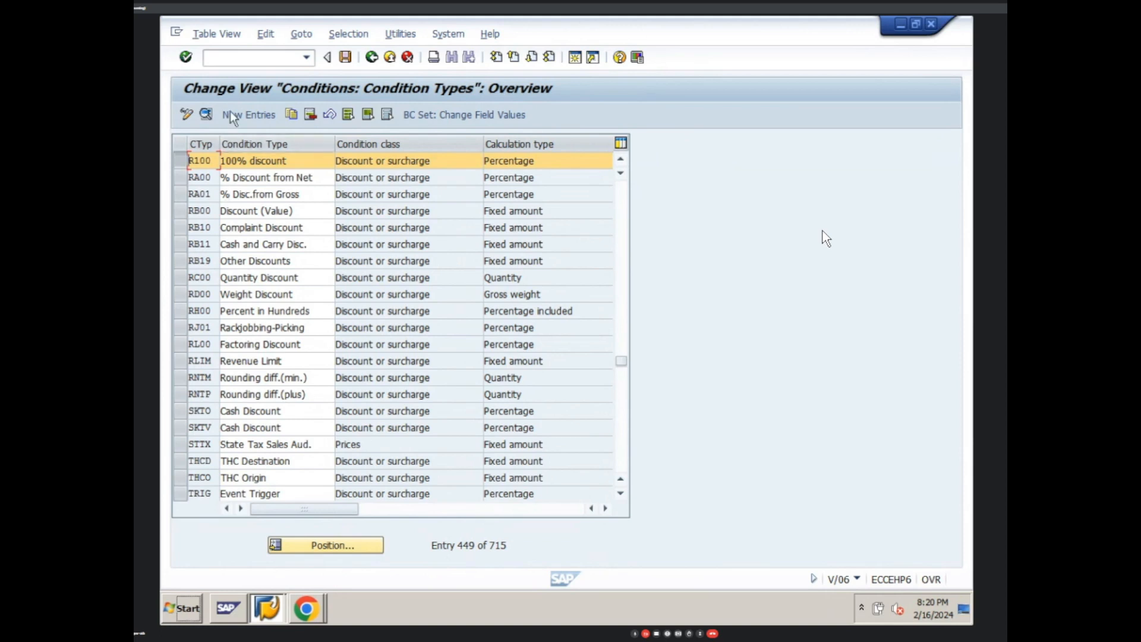
# Position the condition types overview on entry PR00
pyautogui.click(242, 58)
pyautogui.write('/')
pyautogui.click(345, 548)
pyautogui.write('PR00')
pyautogui.press('Return')
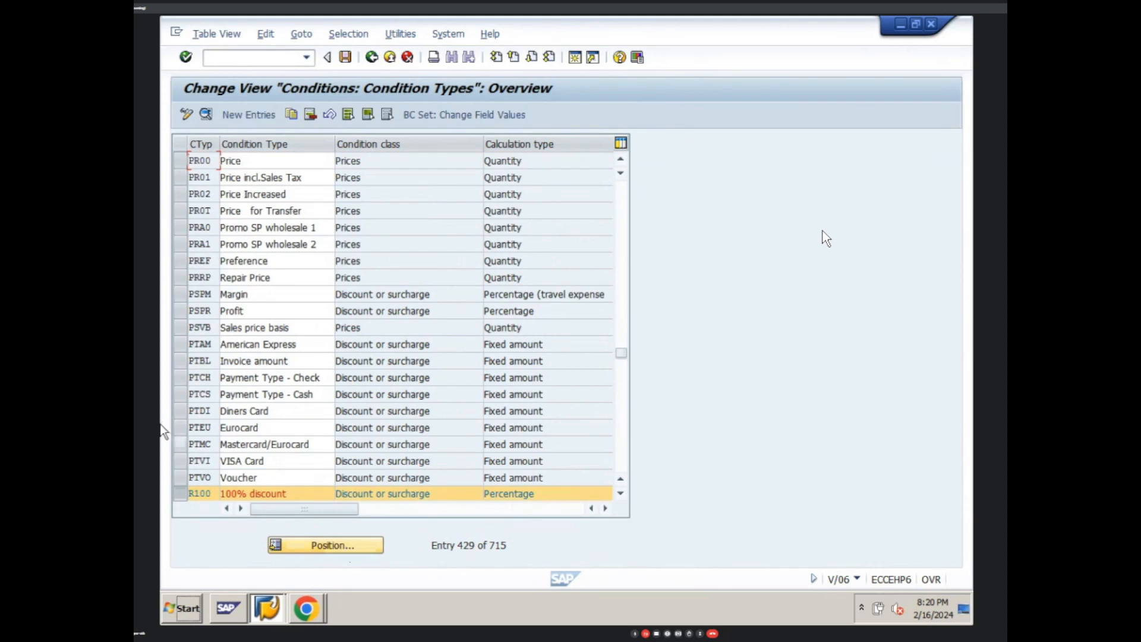
# Mark the PR00 row, open the details of the marked condition types and advance from MWST to PR00
pyautogui.click(183, 162)
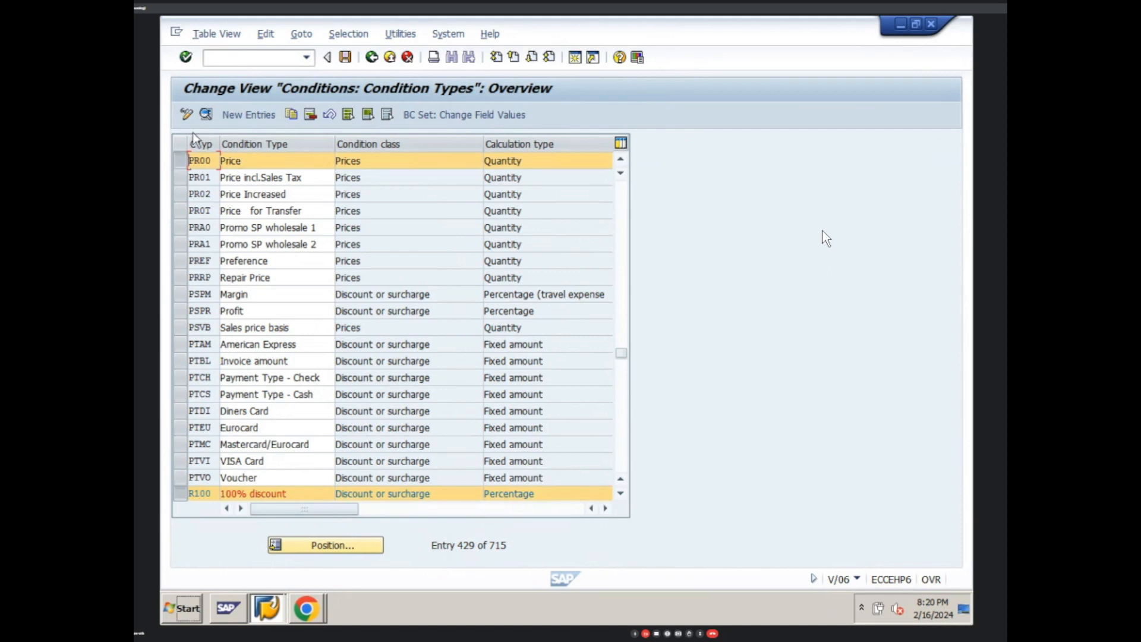
pyautogui.click(207, 115)
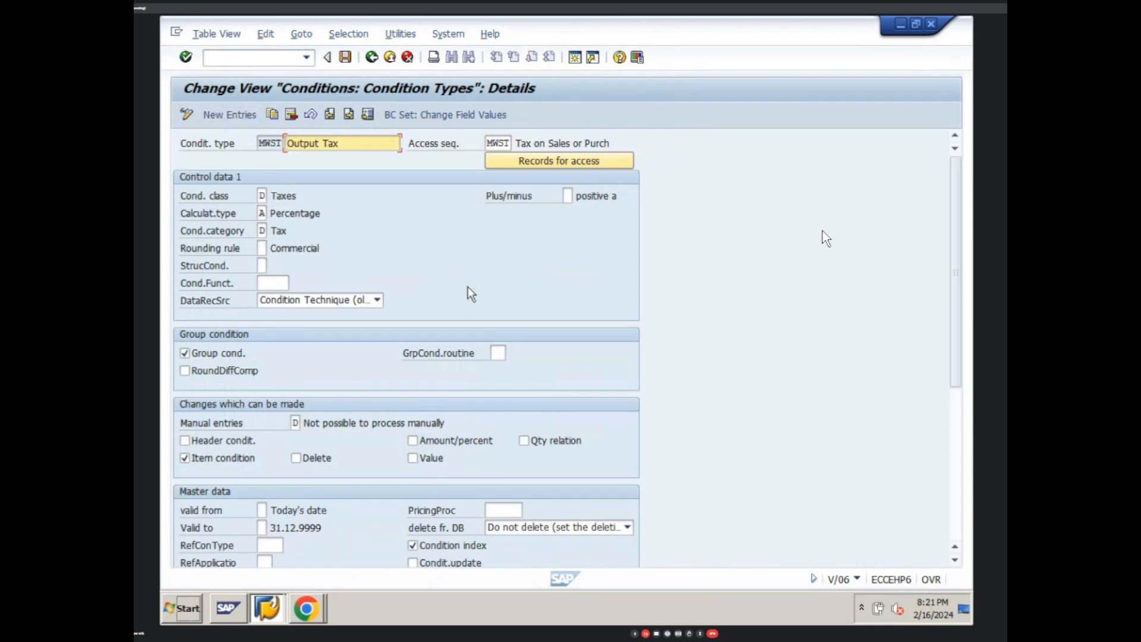
pyautogui.click(349, 115)
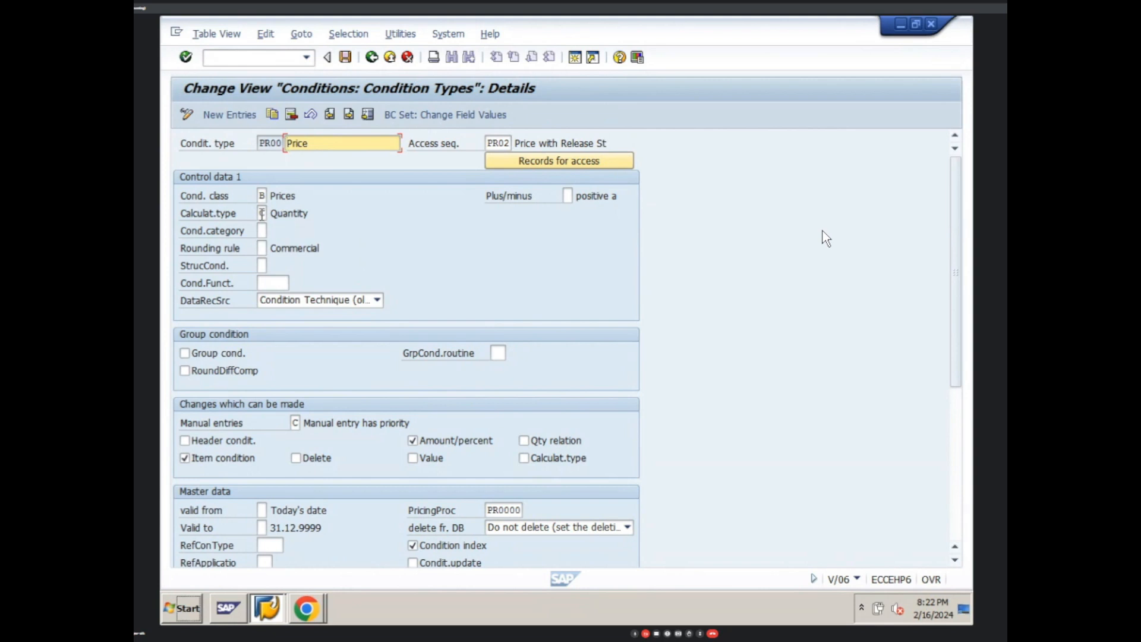
# Display the possible calculation types for condition type PR00
pyautogui.click(261, 214)
pyautogui.click(274, 214)
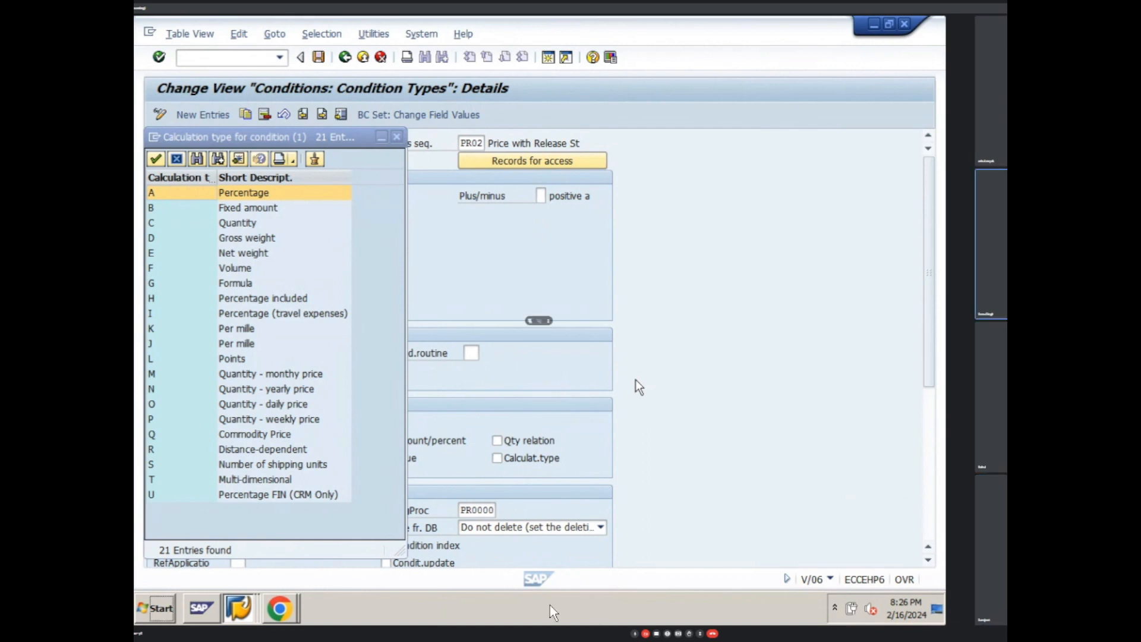
# Check the computer's battery status and return to the list of calculation types
pyautogui.press('super')
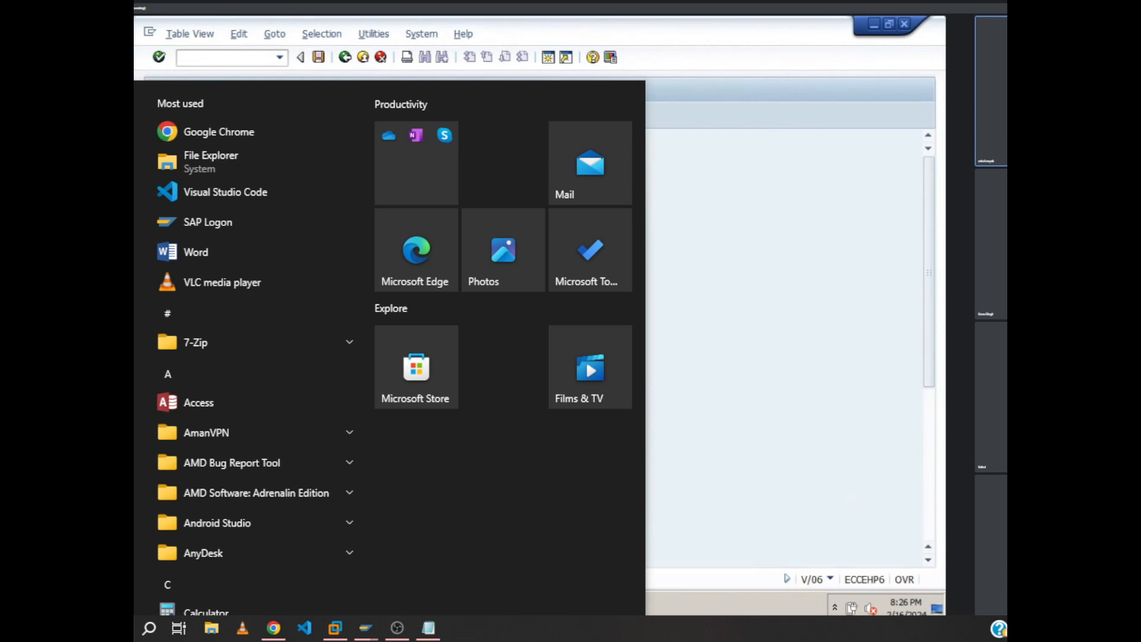
pyautogui.click(1032, 628)
pyautogui.click(1061, 507)
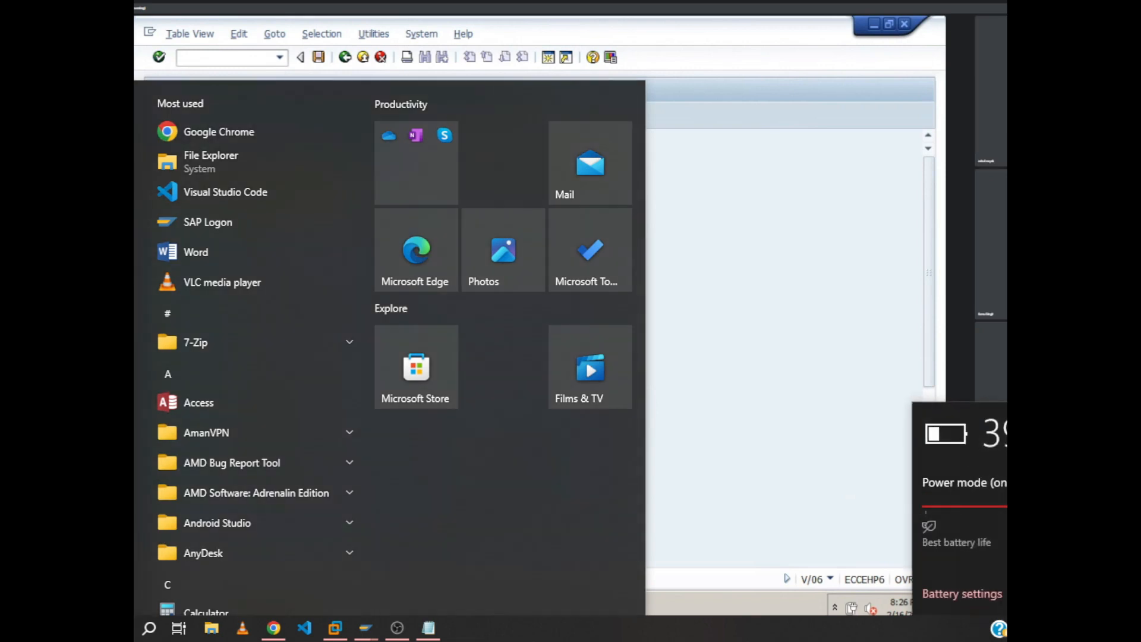
pyautogui.click(1032, 629)
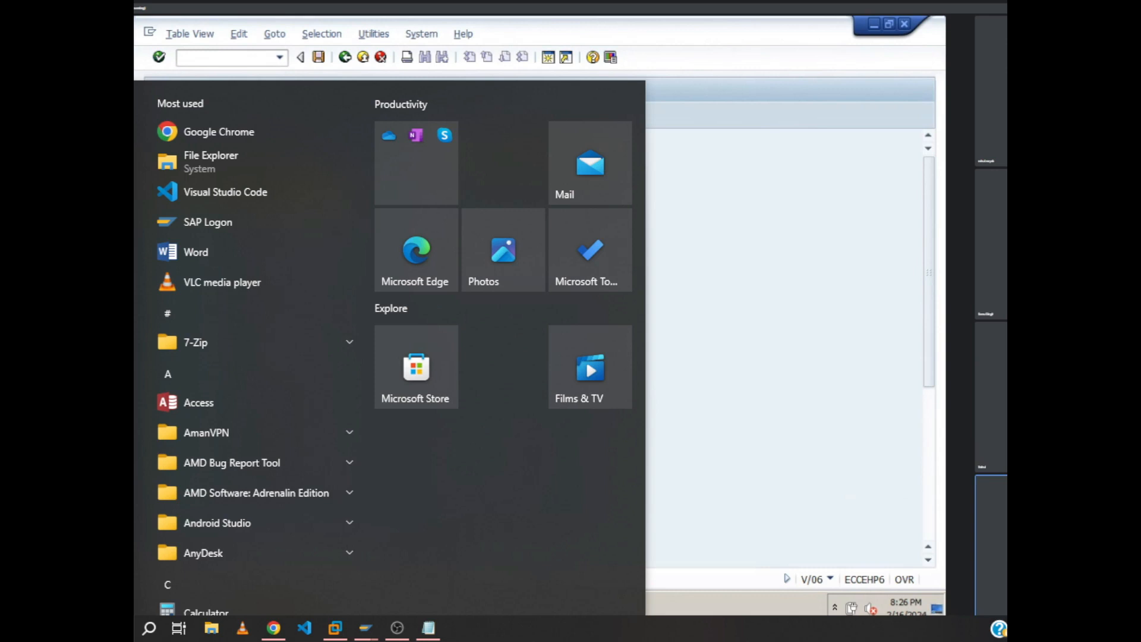
pyautogui.click(808, 512)
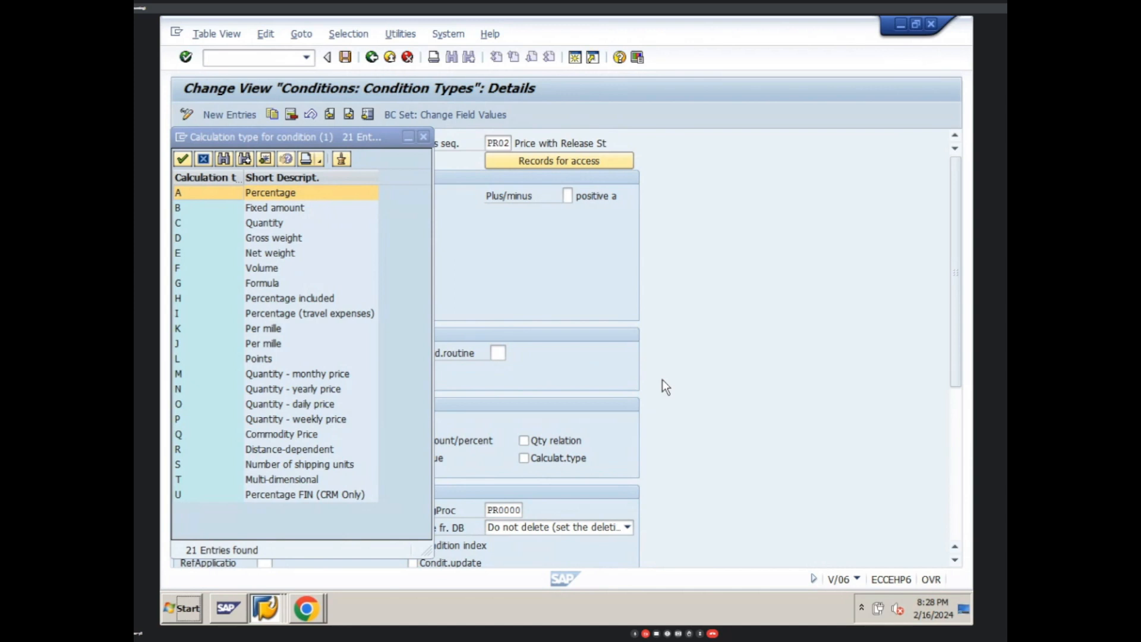
# Raise the computer's sound volume
pyautogui.press('XF86AudioRaiseVolume')
pyautogui.press('XF86AudioRaiseVolume')
pyautogui.press('XF86AudioRaiseVolume')
pyautogui.press('XF86AudioRaiseVolume')
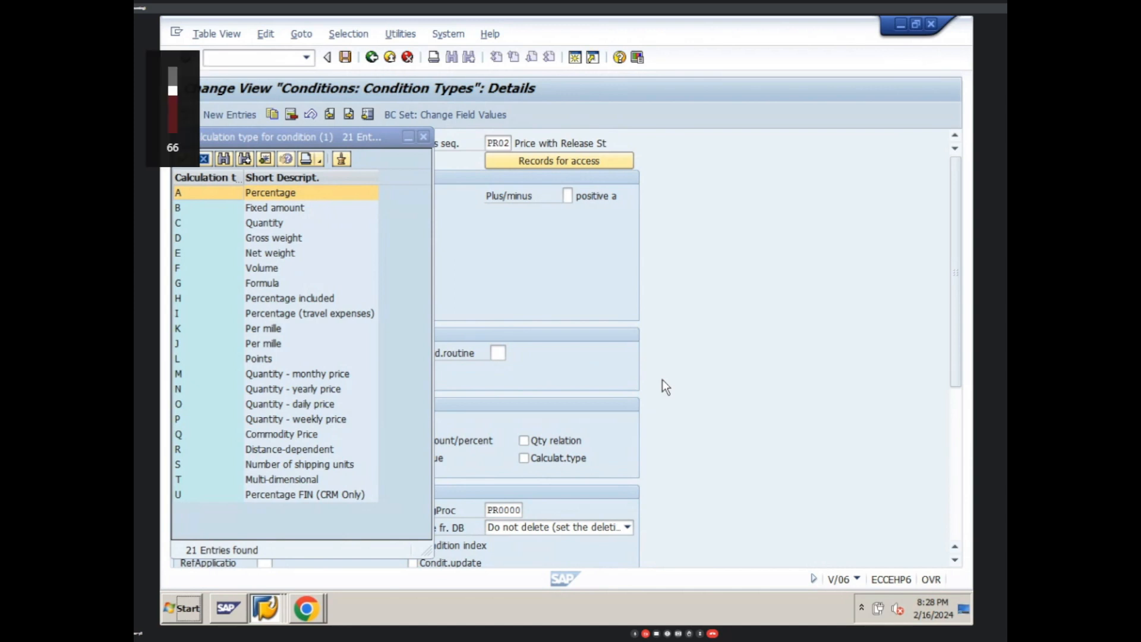
pyautogui.press('XF86AudioRaiseVolume')
pyautogui.press('XF86AudioRaiseVolume')
pyautogui.press('XF86AudioLowerVolume')
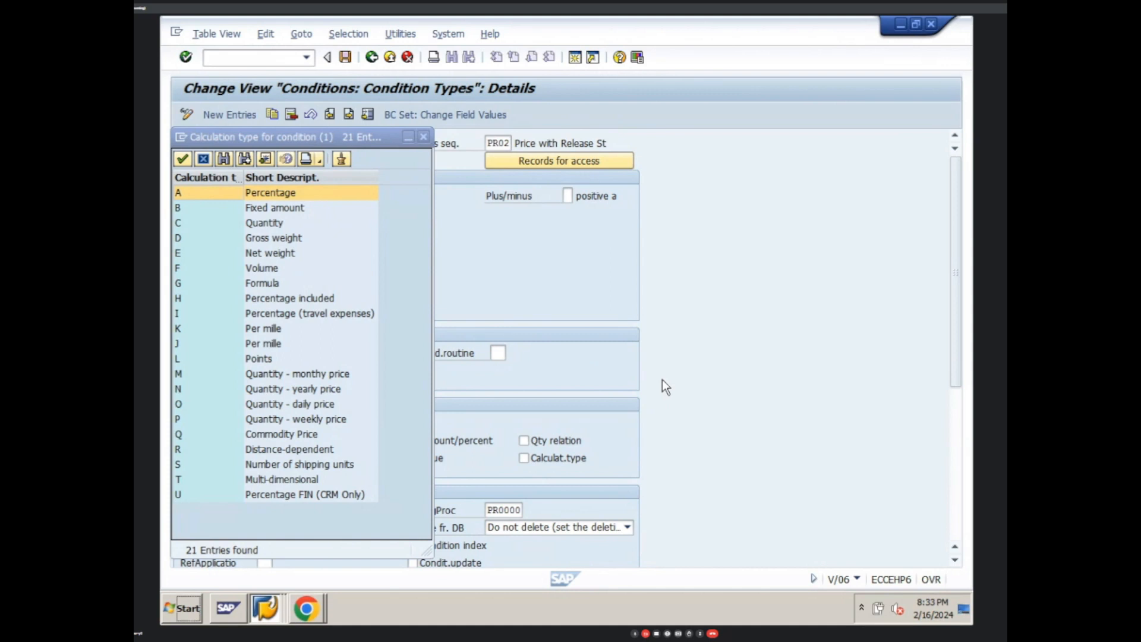
# Close the list of calculation types without choosing one
pyautogui.click(425, 138)
pyautogui.click(424, 138)
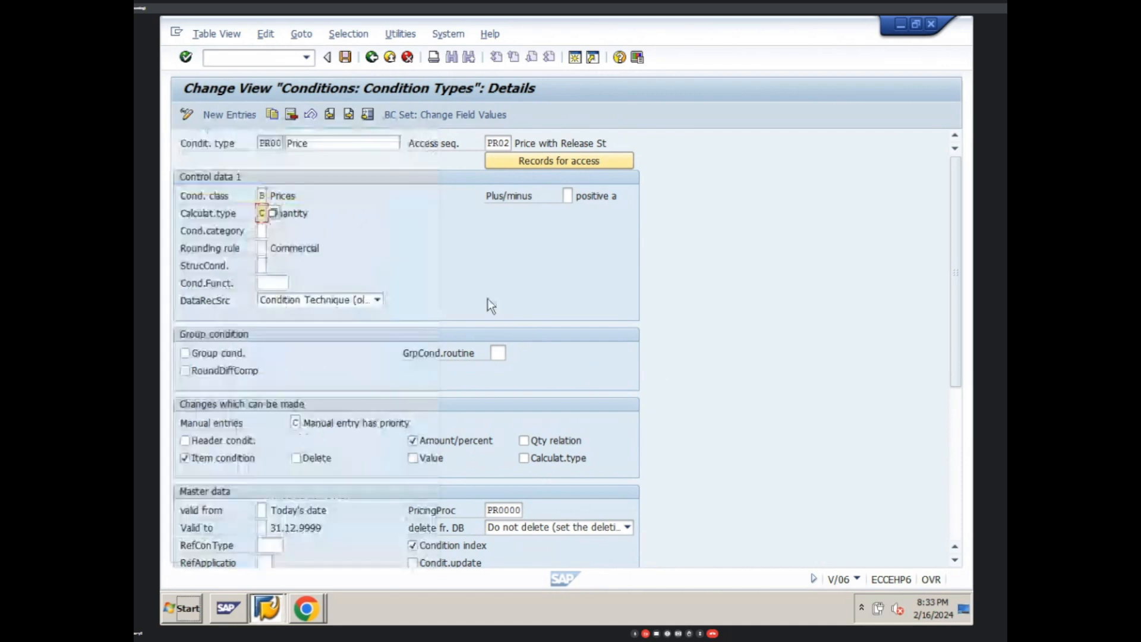